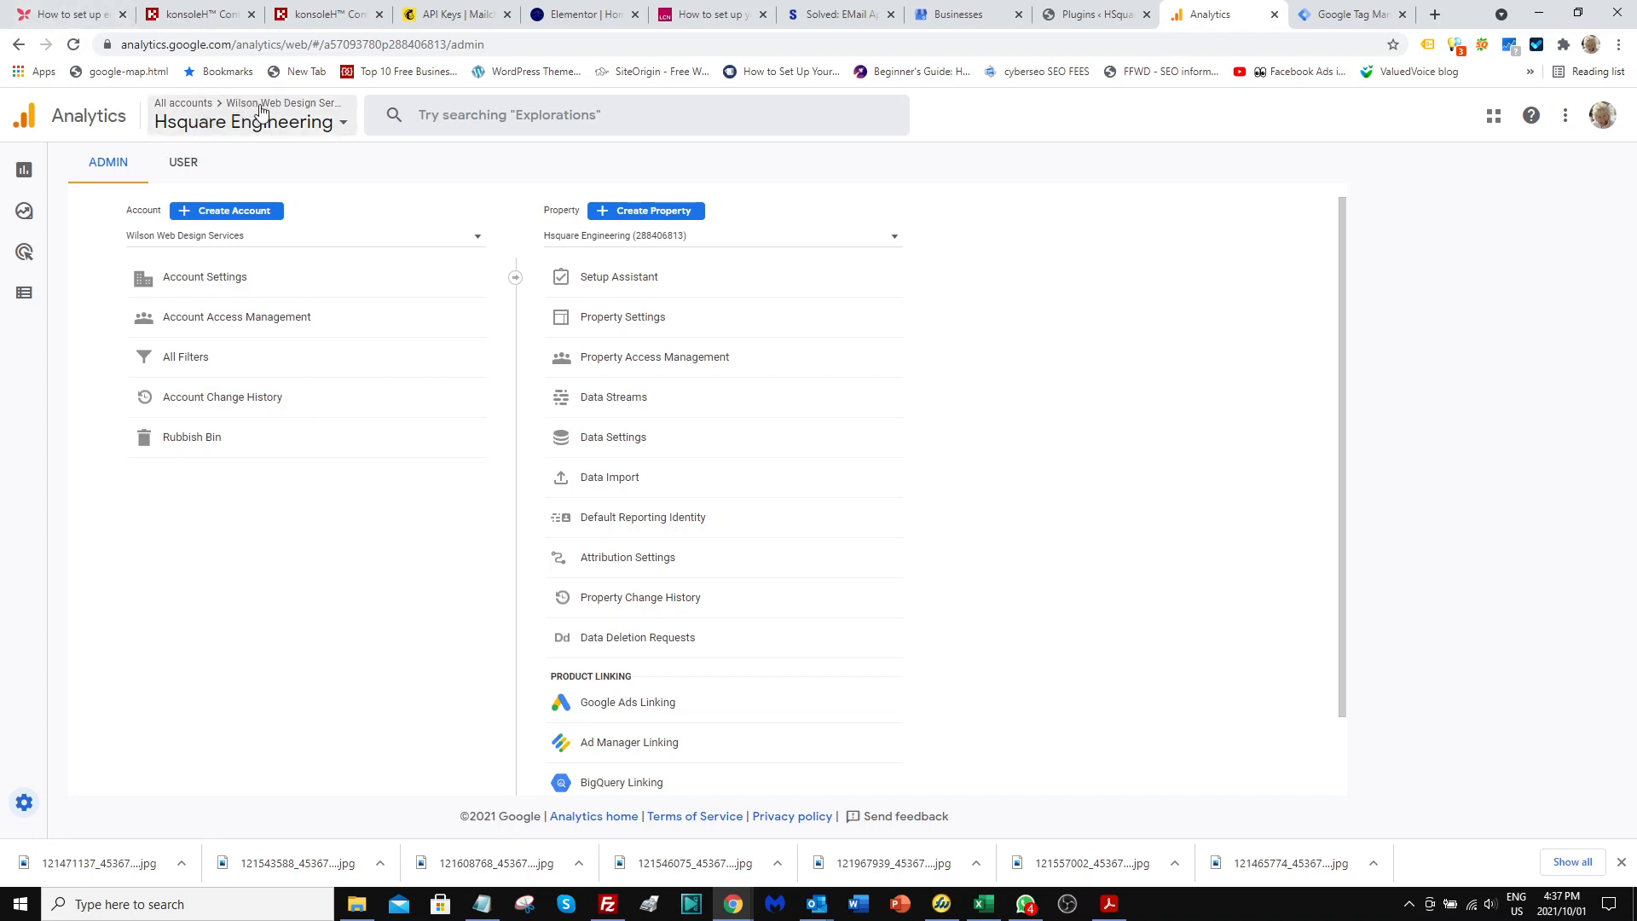
Start creating a new property in the account and name it "Hsquare Test".
mouse_move(51, 806)
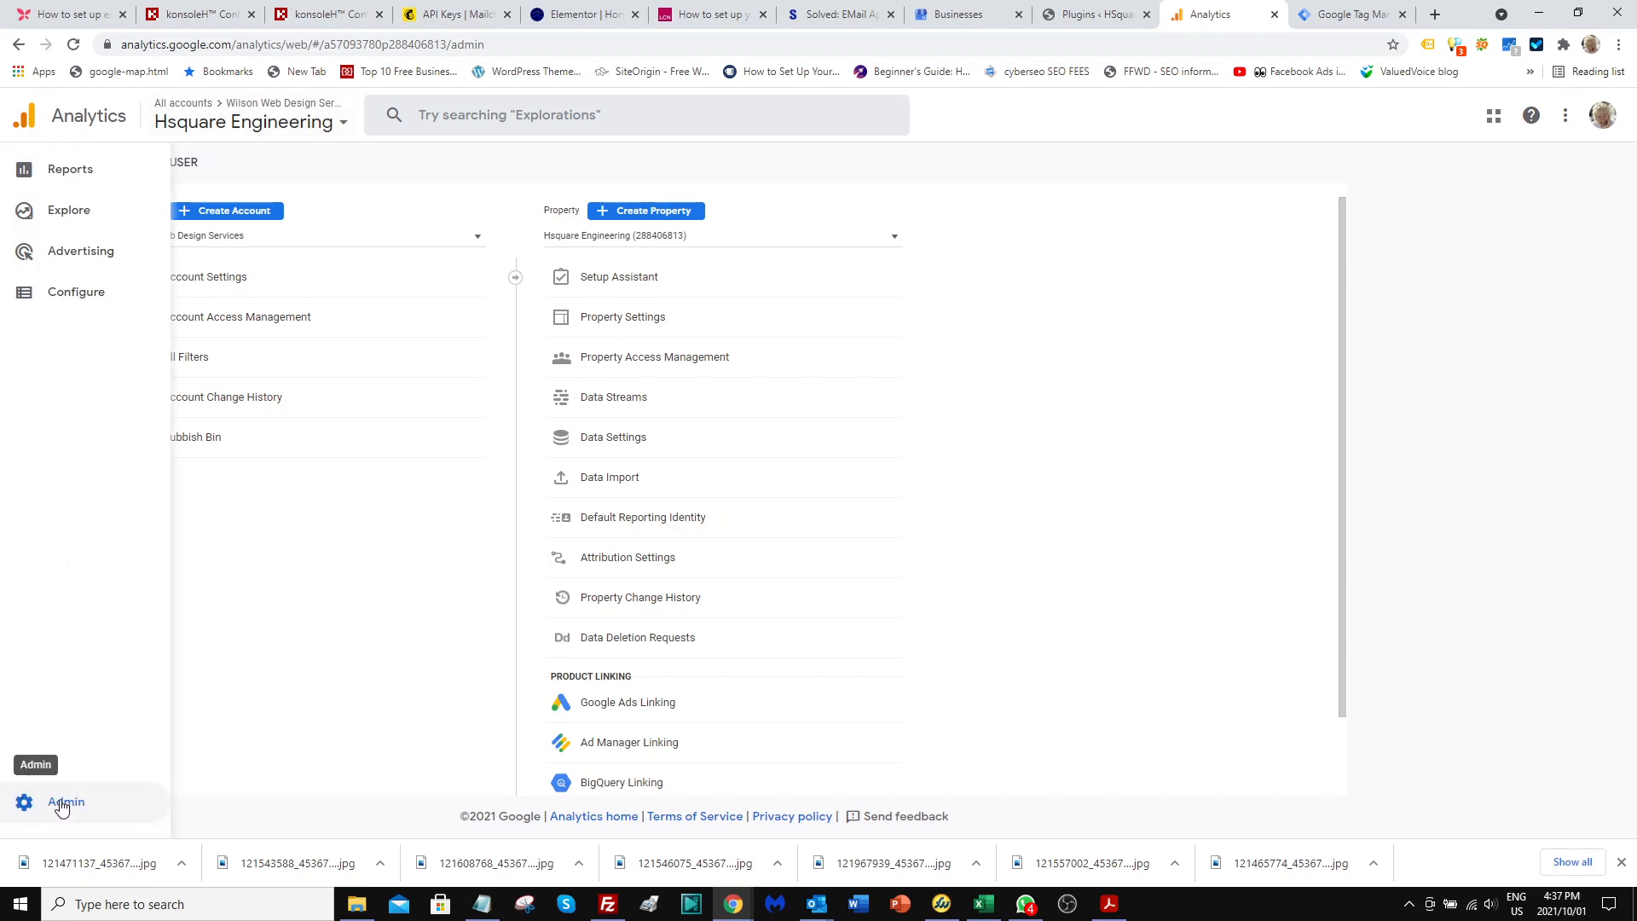
left_click(649, 214)
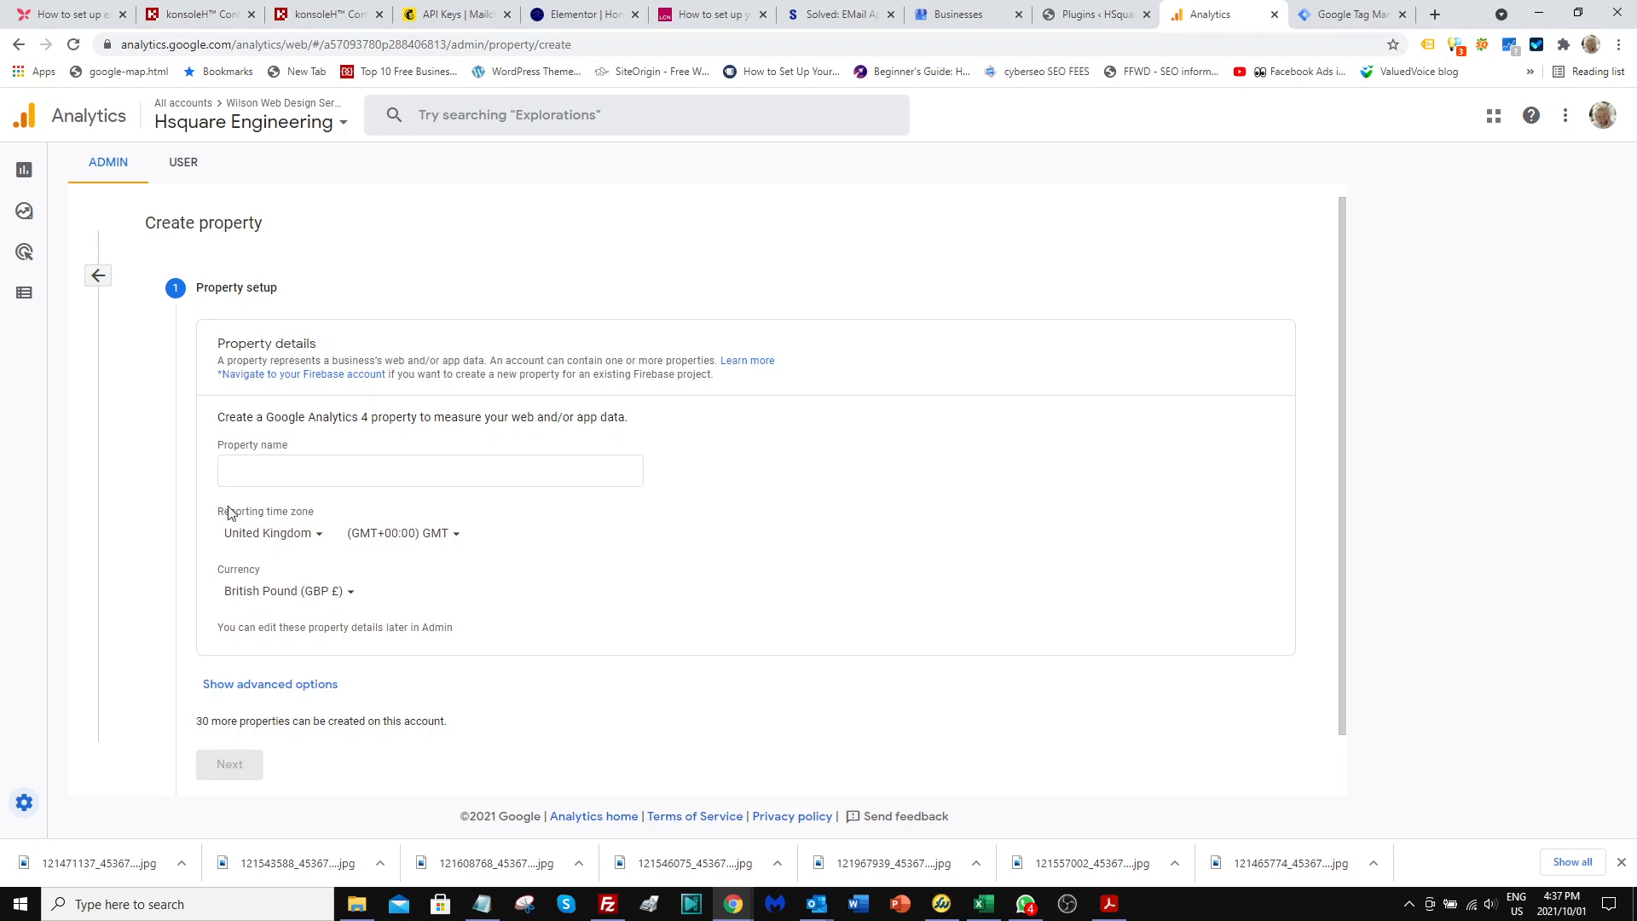
left_click(242, 467)
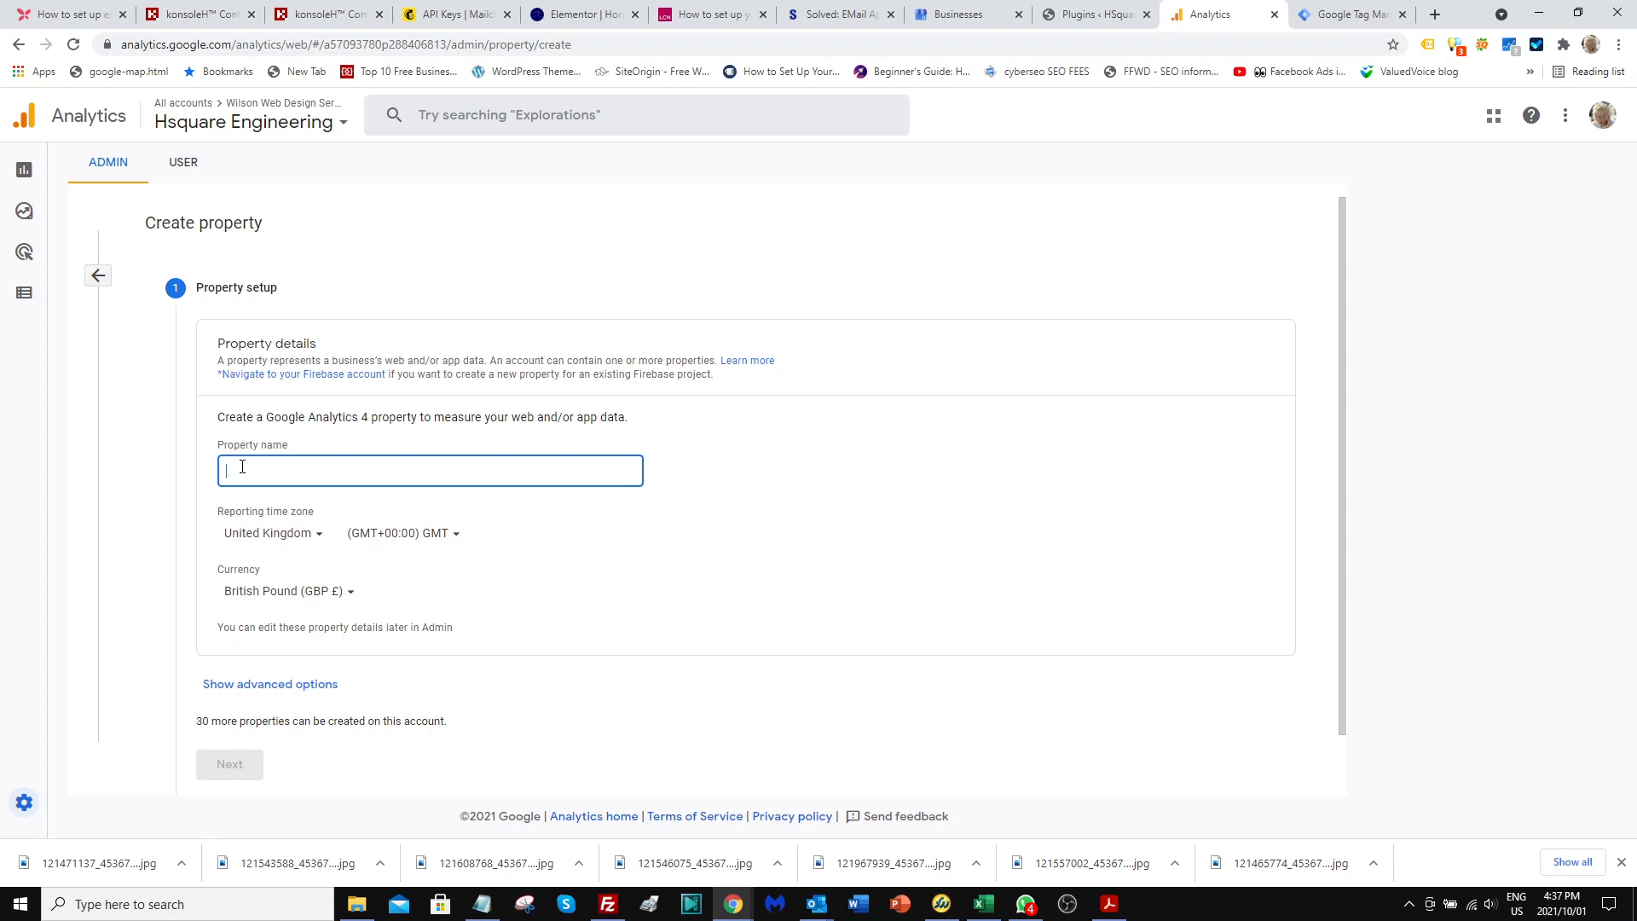
type("Hsqua")
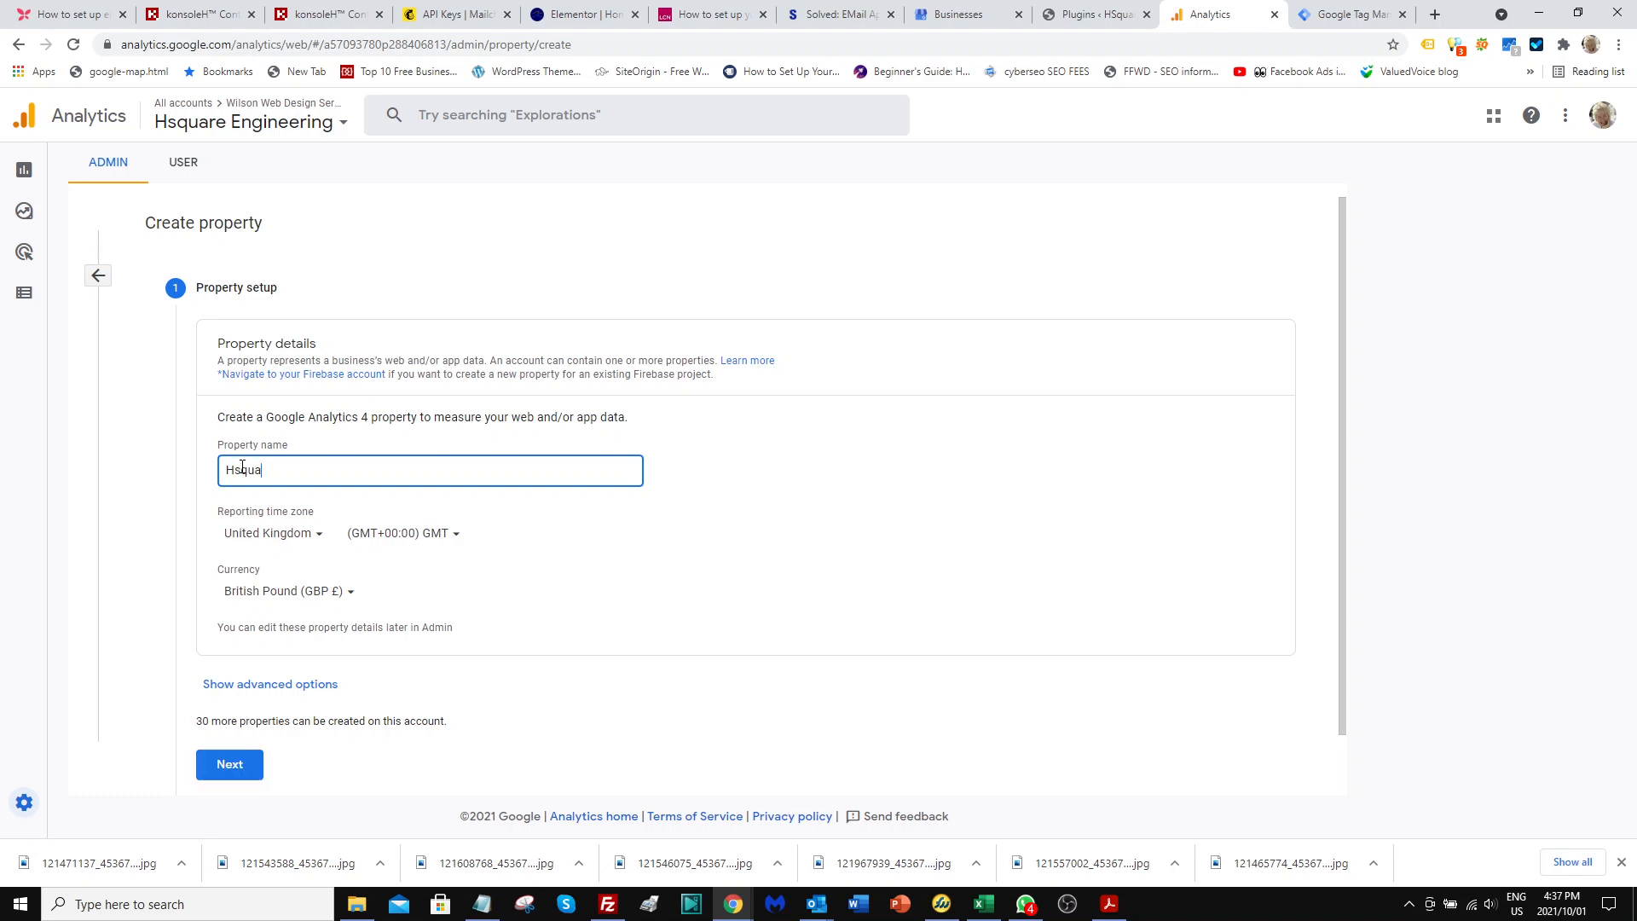
type("re Test")
Set the property's reporting time zone country to South Africa.
left_click(317, 536)
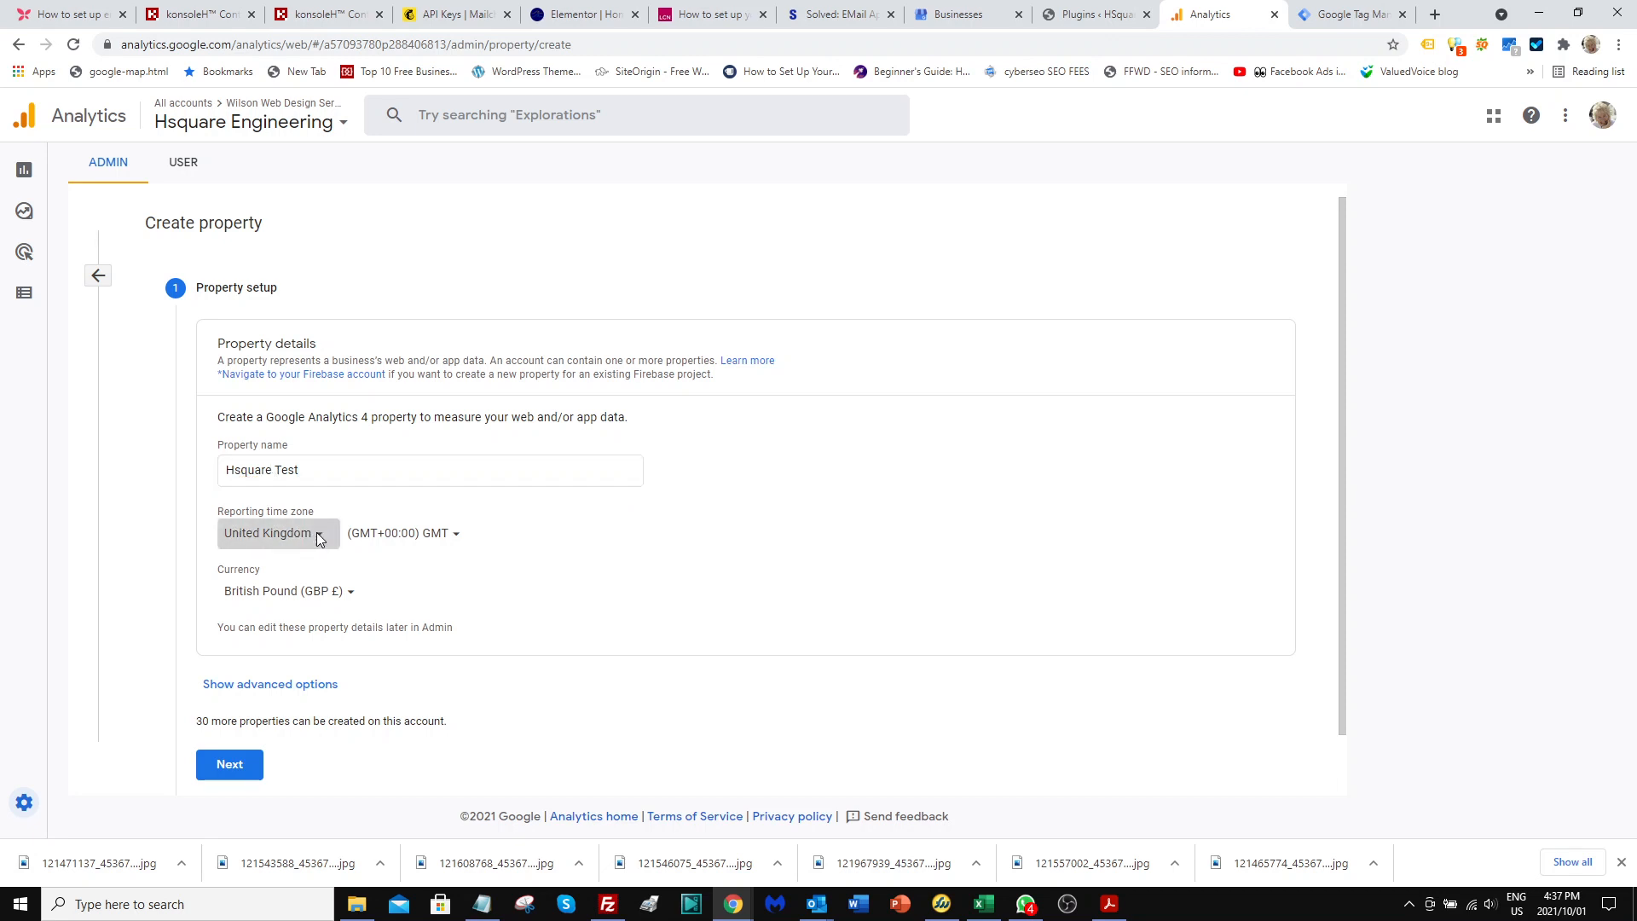
type("south")
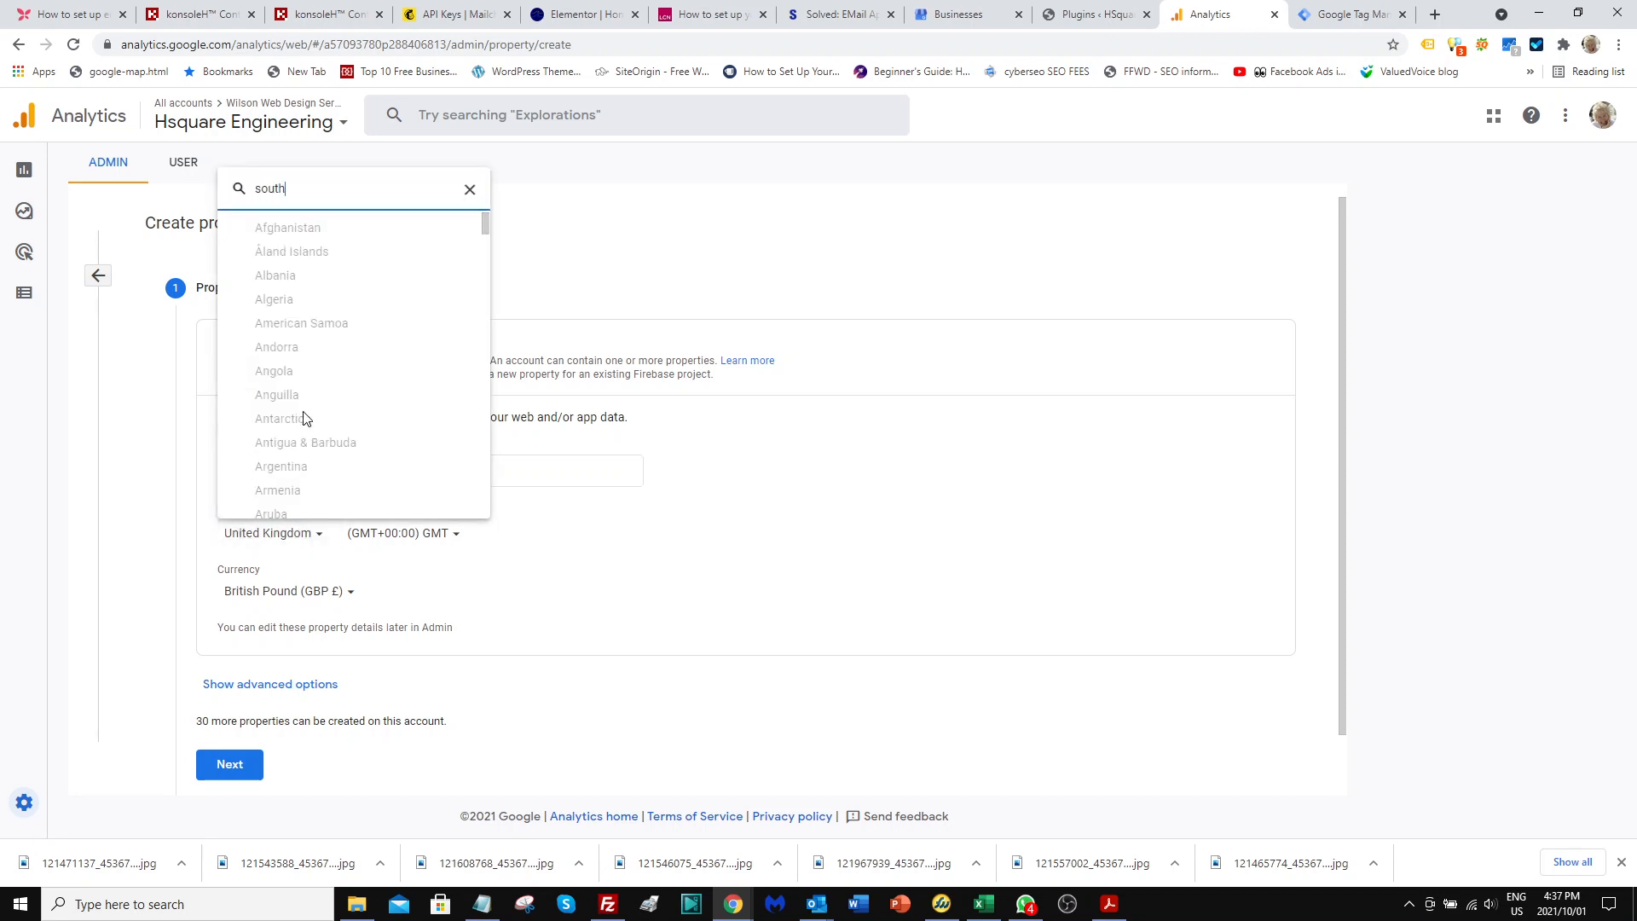
left_click(296, 373)
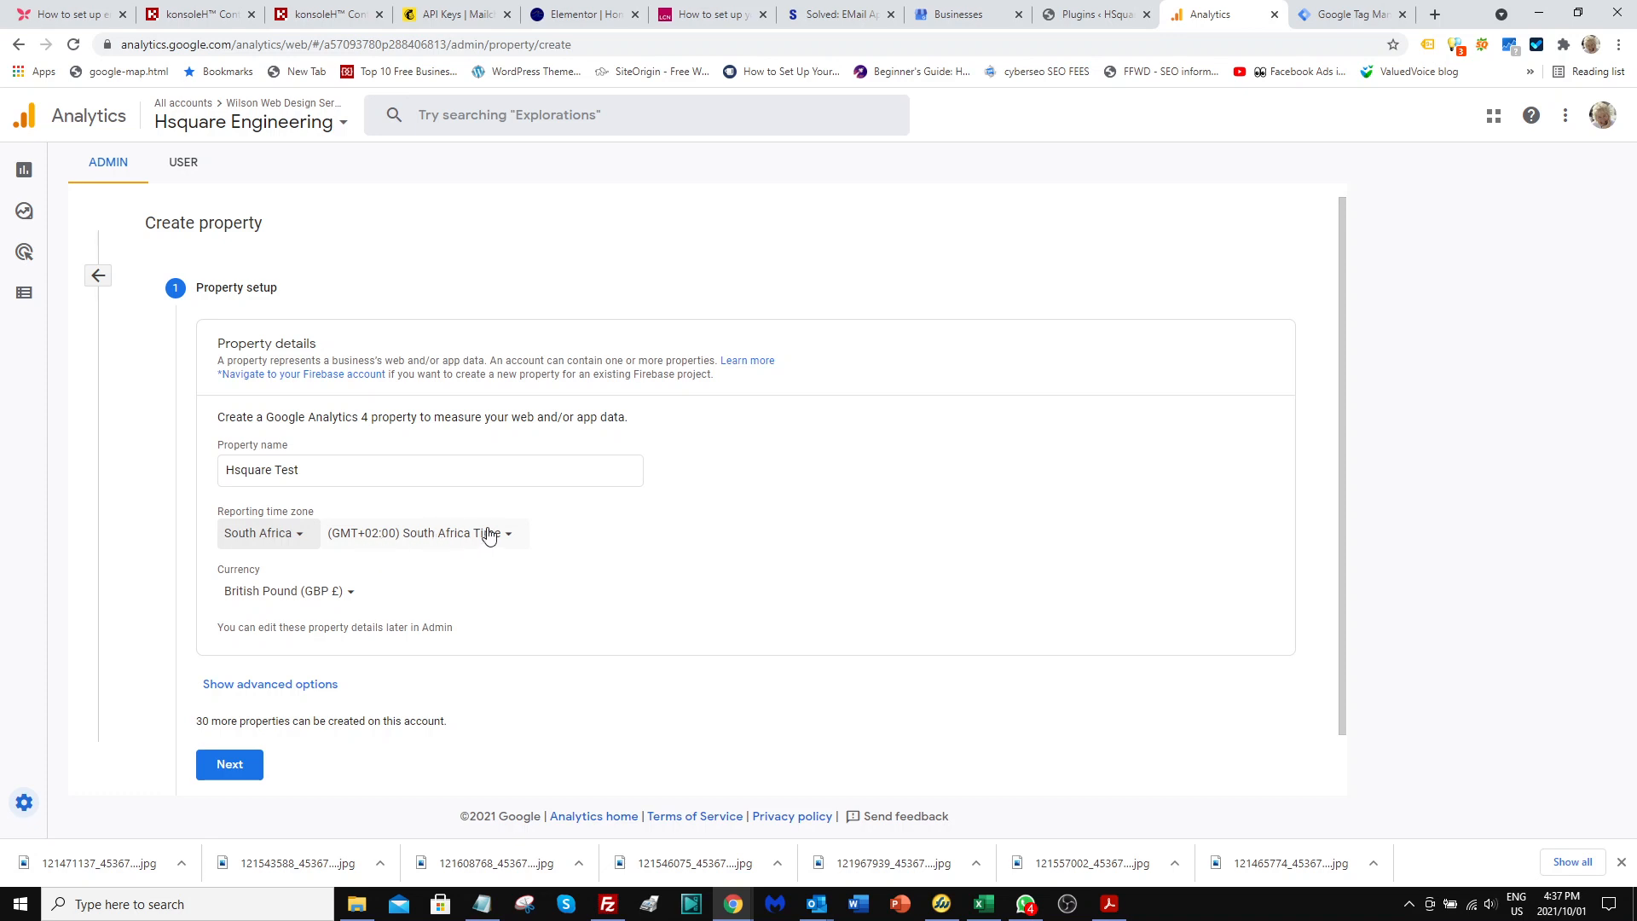
Set the property's currency to South African Rand (ZAR) and continue to the business information.
left_click(352, 593)
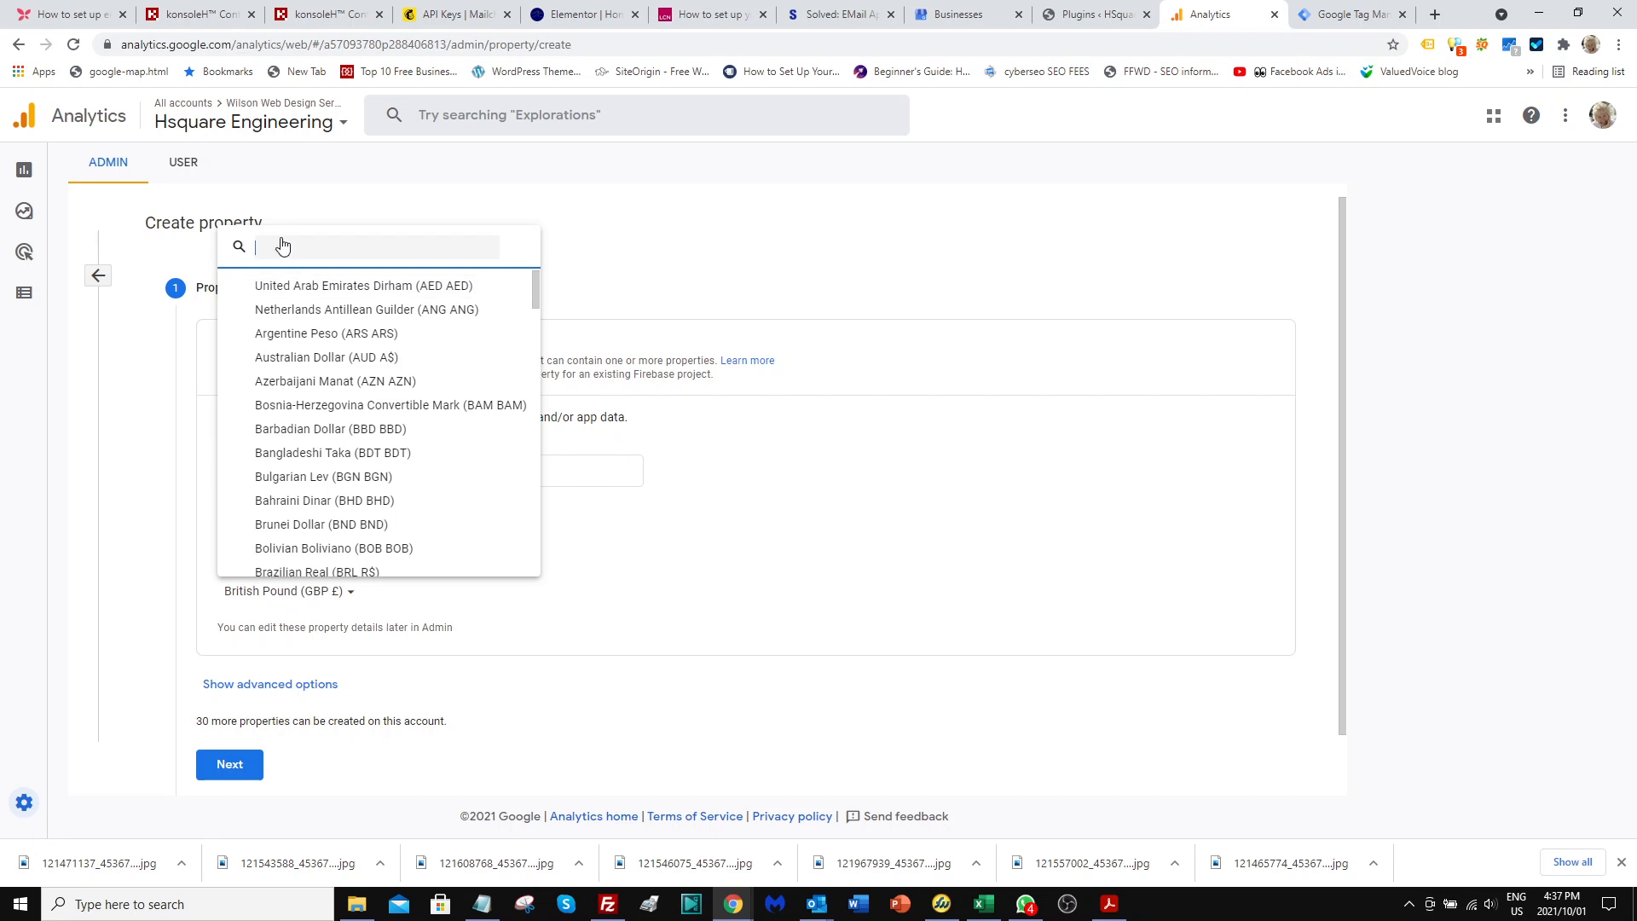
left_click(282, 246)
type("z")
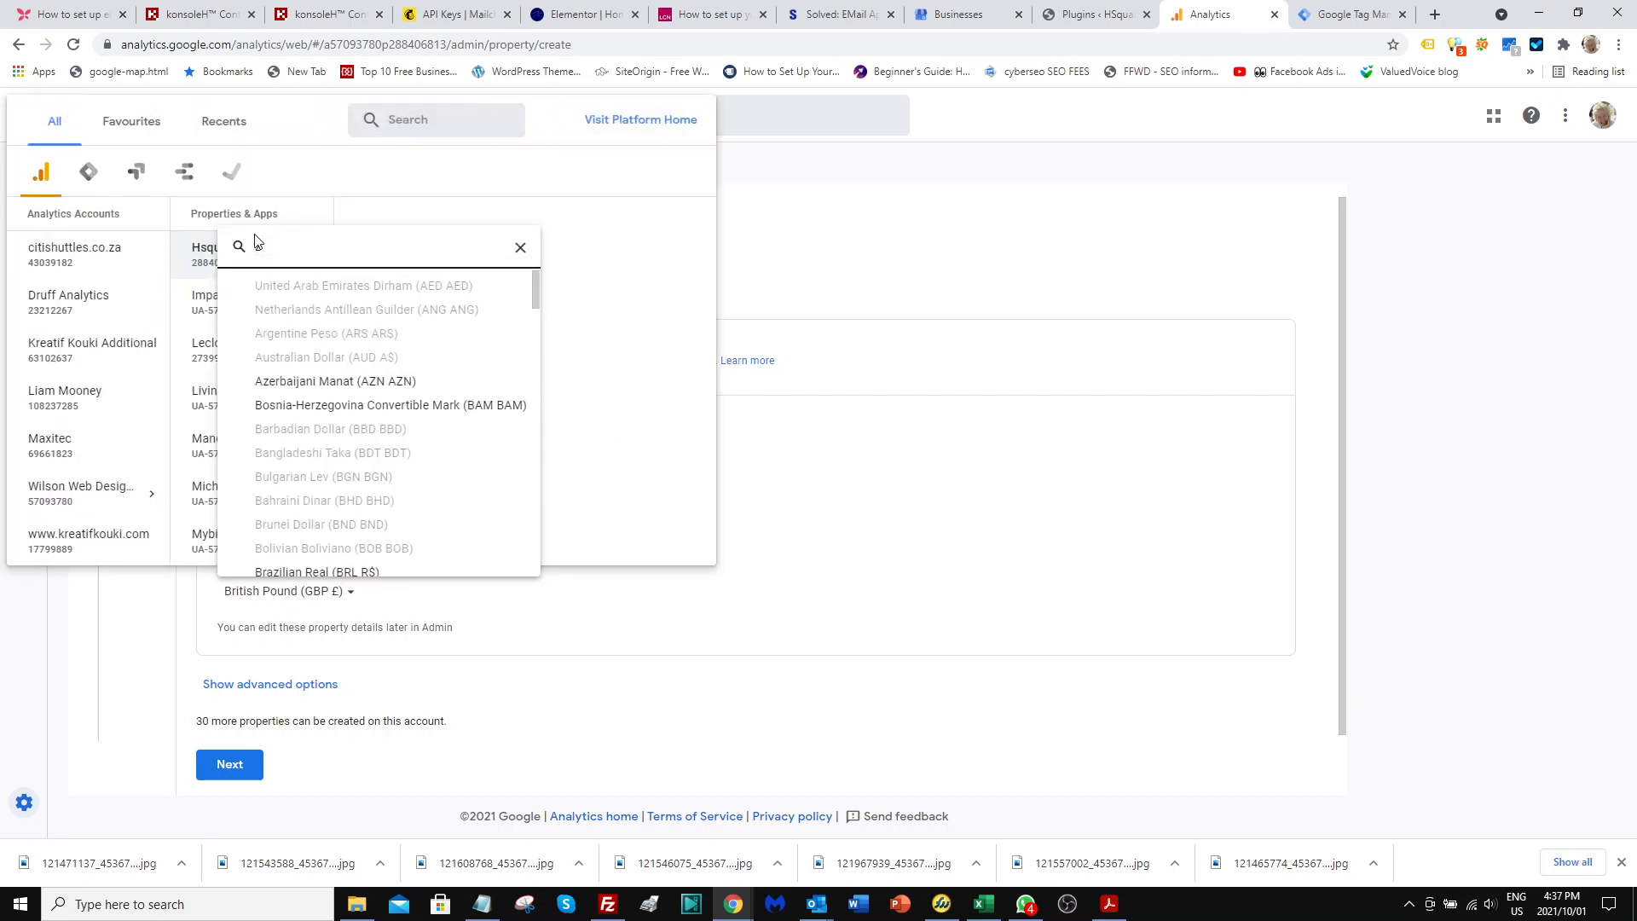
left_click_drag(533, 294, 512, 570)
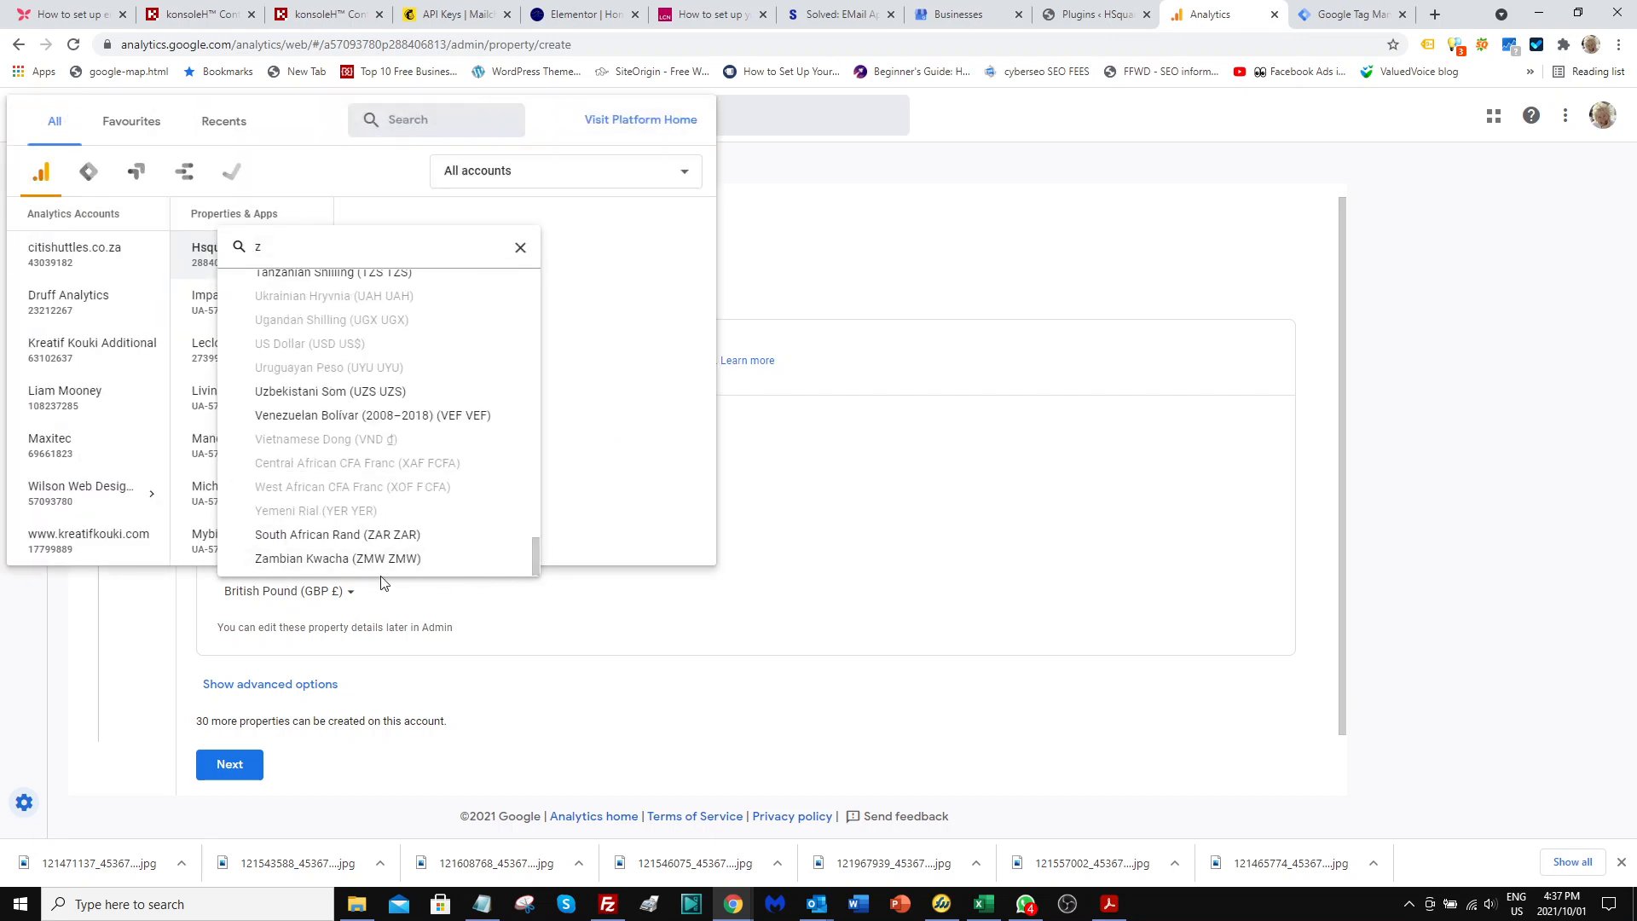
left_click(331, 537)
left_click(677, 600)
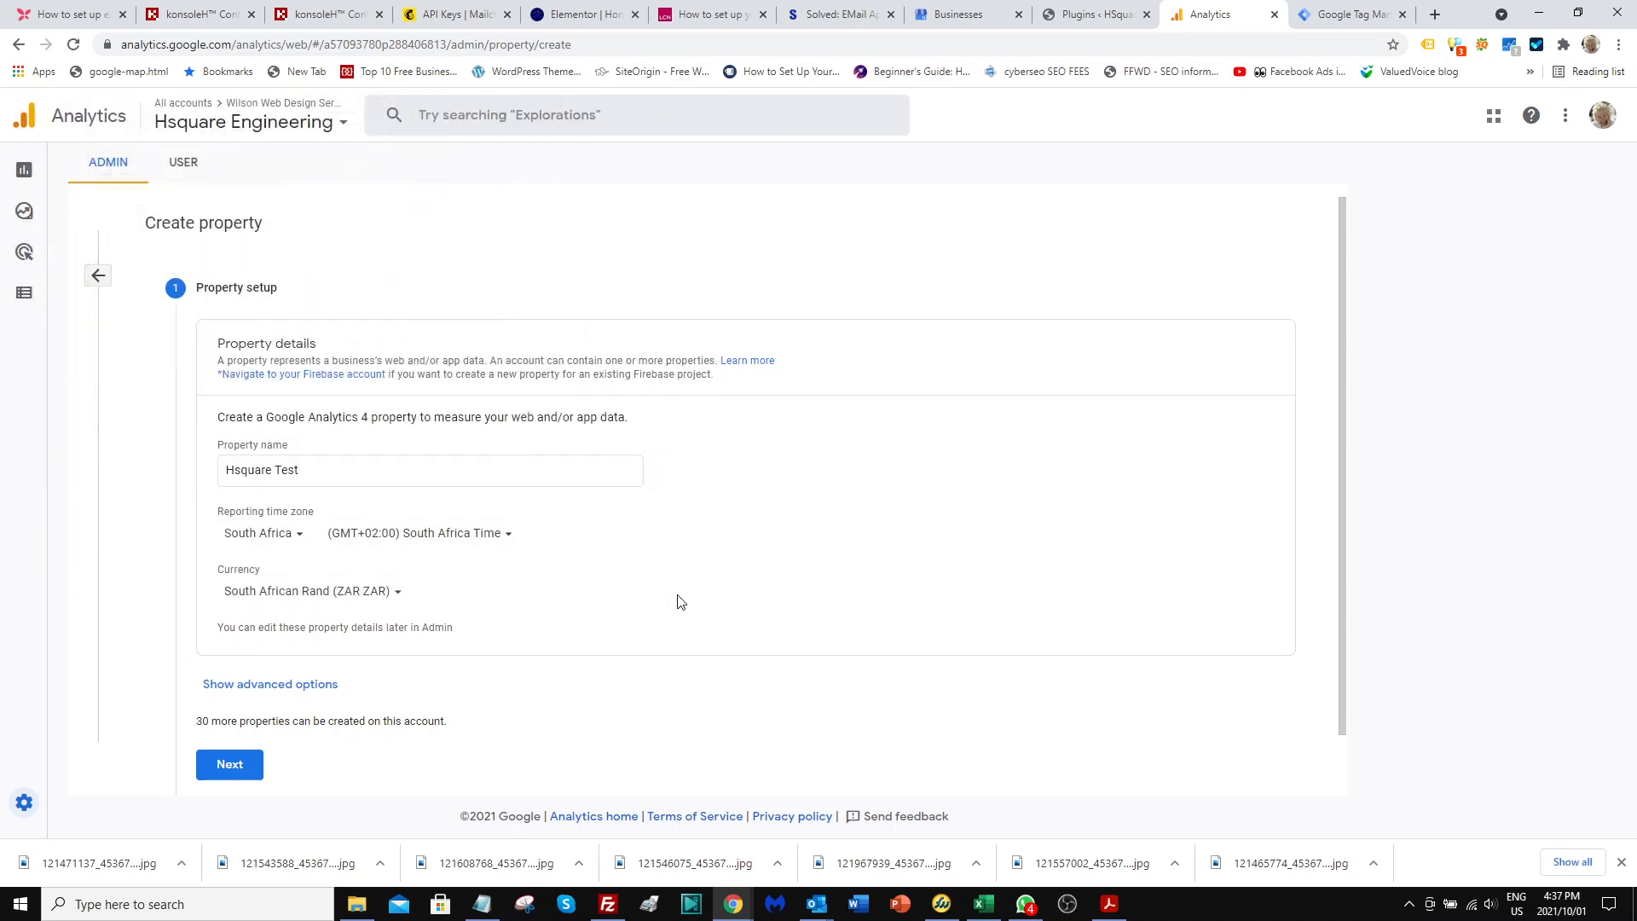
scroll(309, 574, "down", 1)
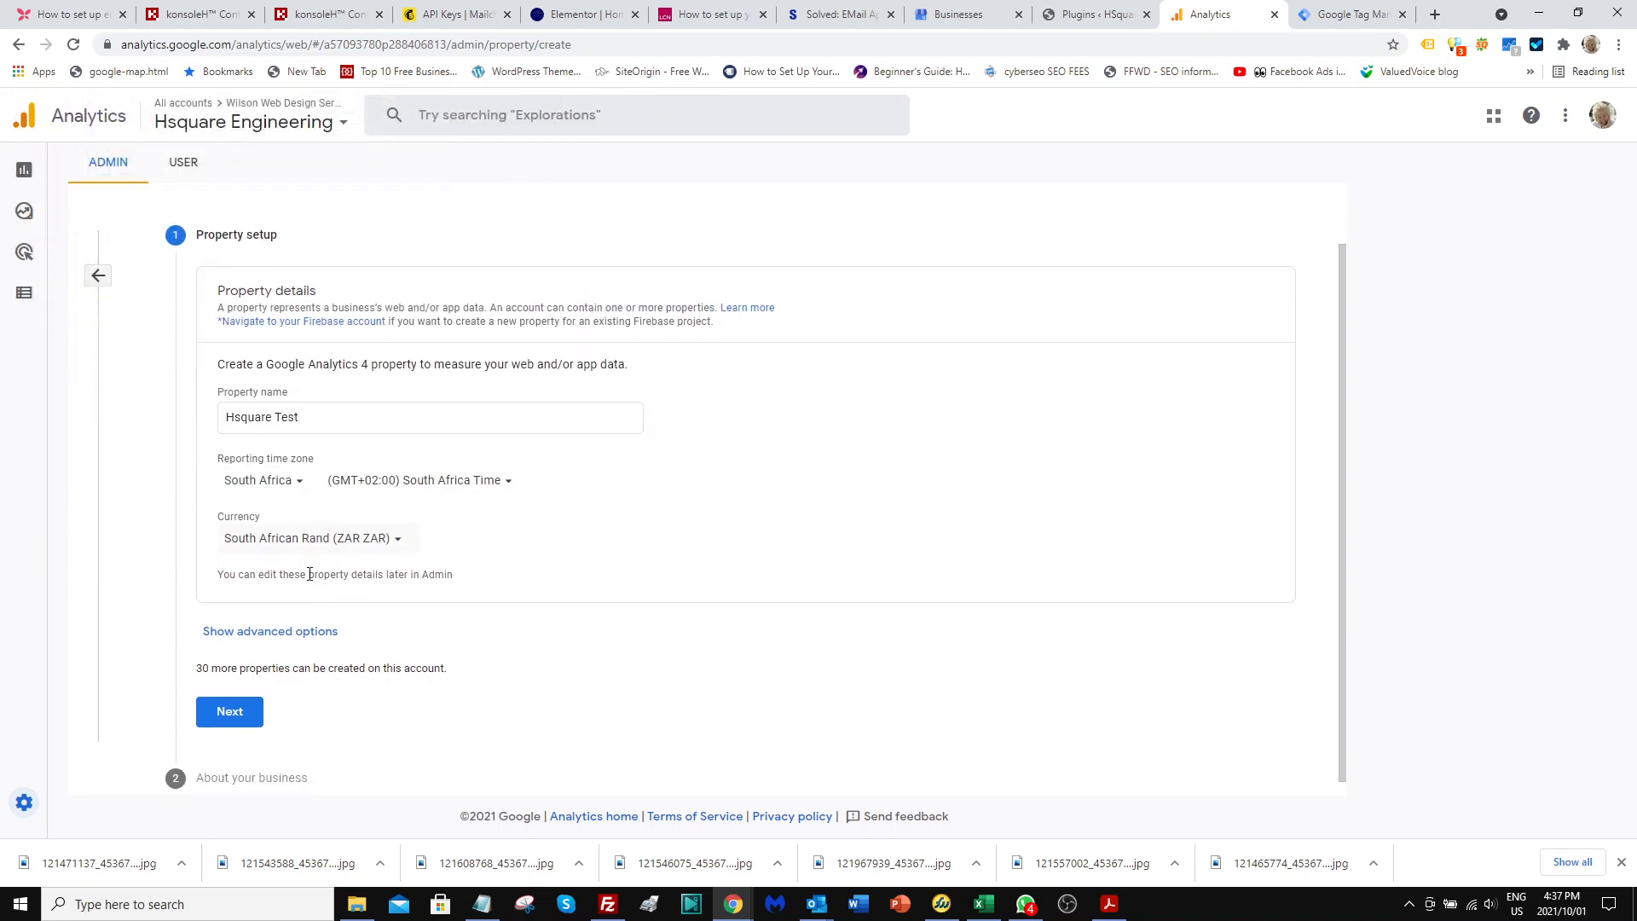
left_click(229, 700)
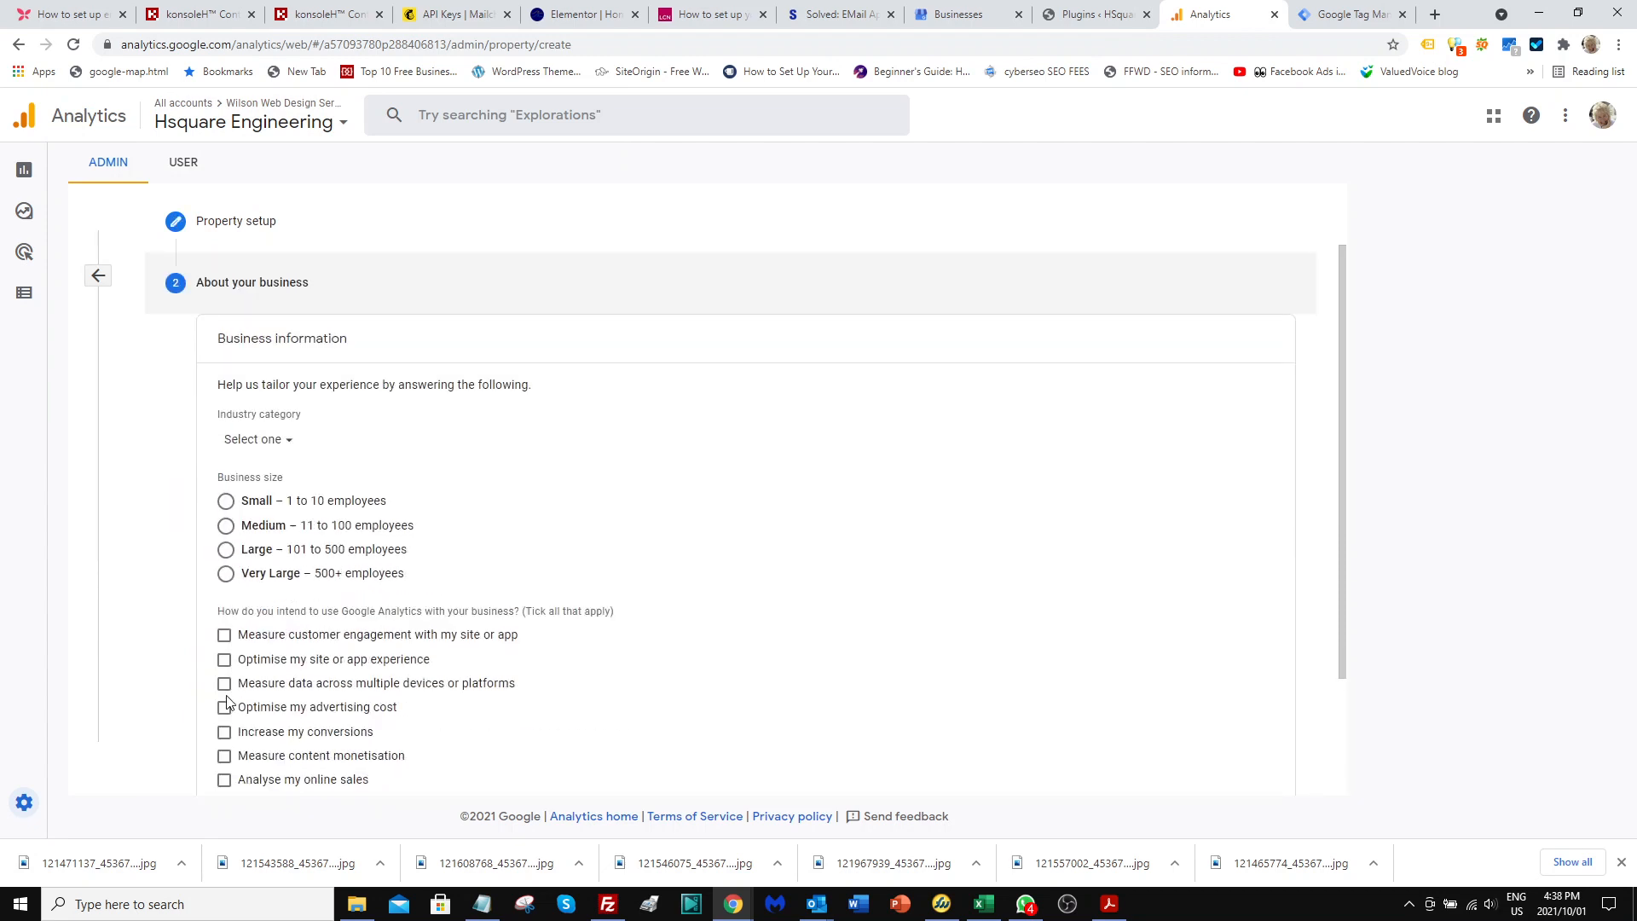
Choose the Small business size, select every intended use except customer engagement, app installs and Other, and create the property.
left_click(226, 502)
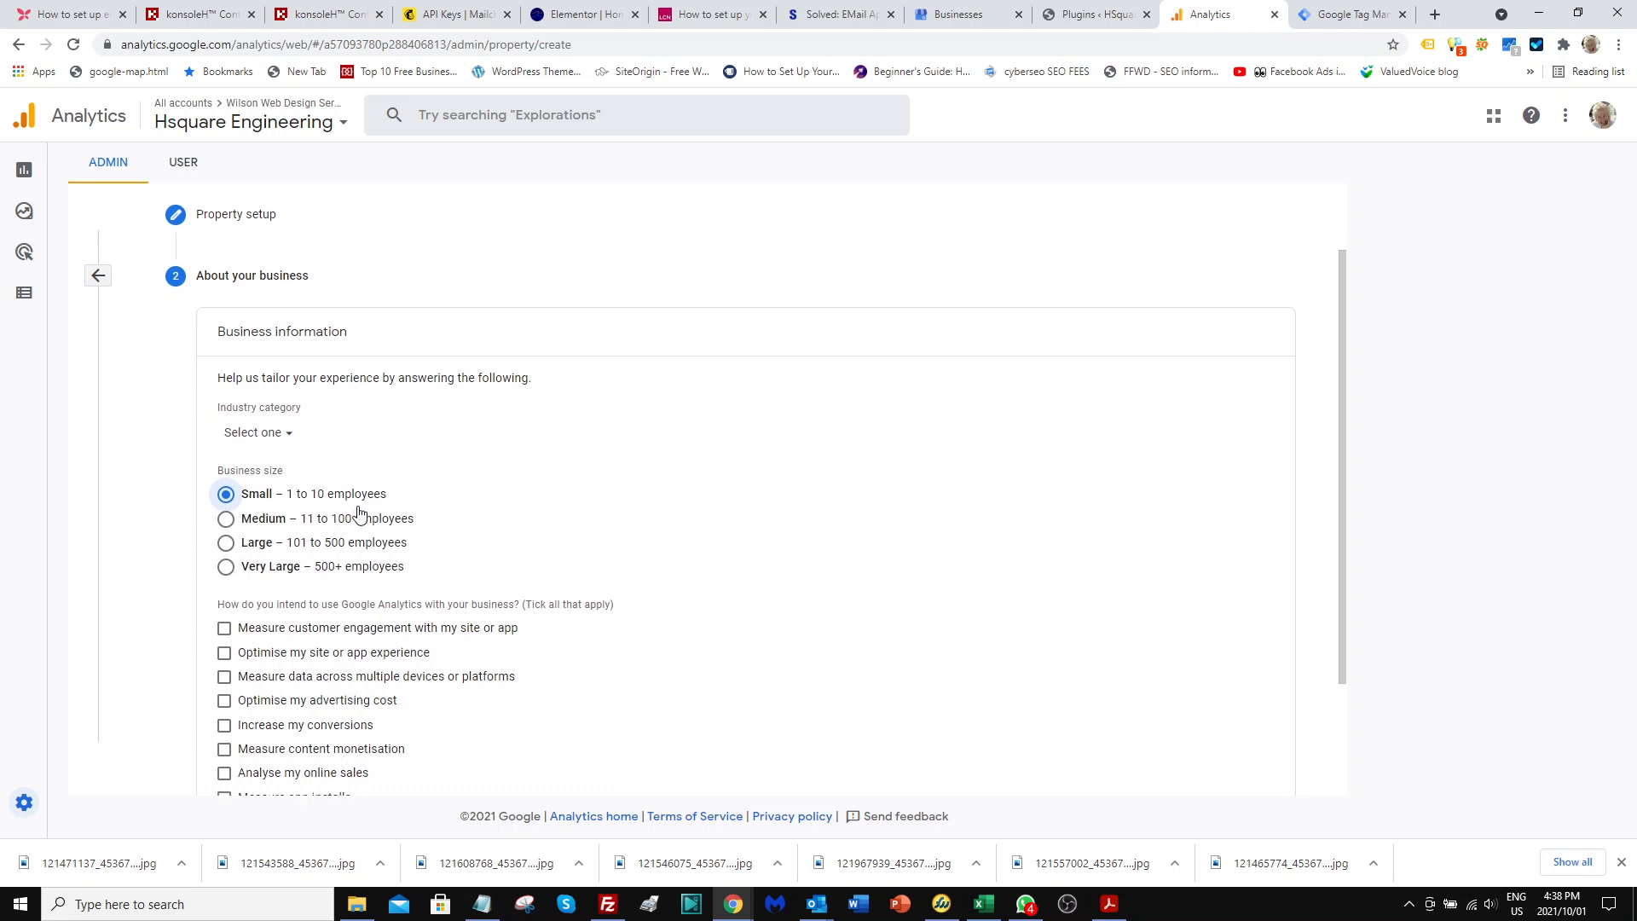
scroll(358, 512, "down", 2)
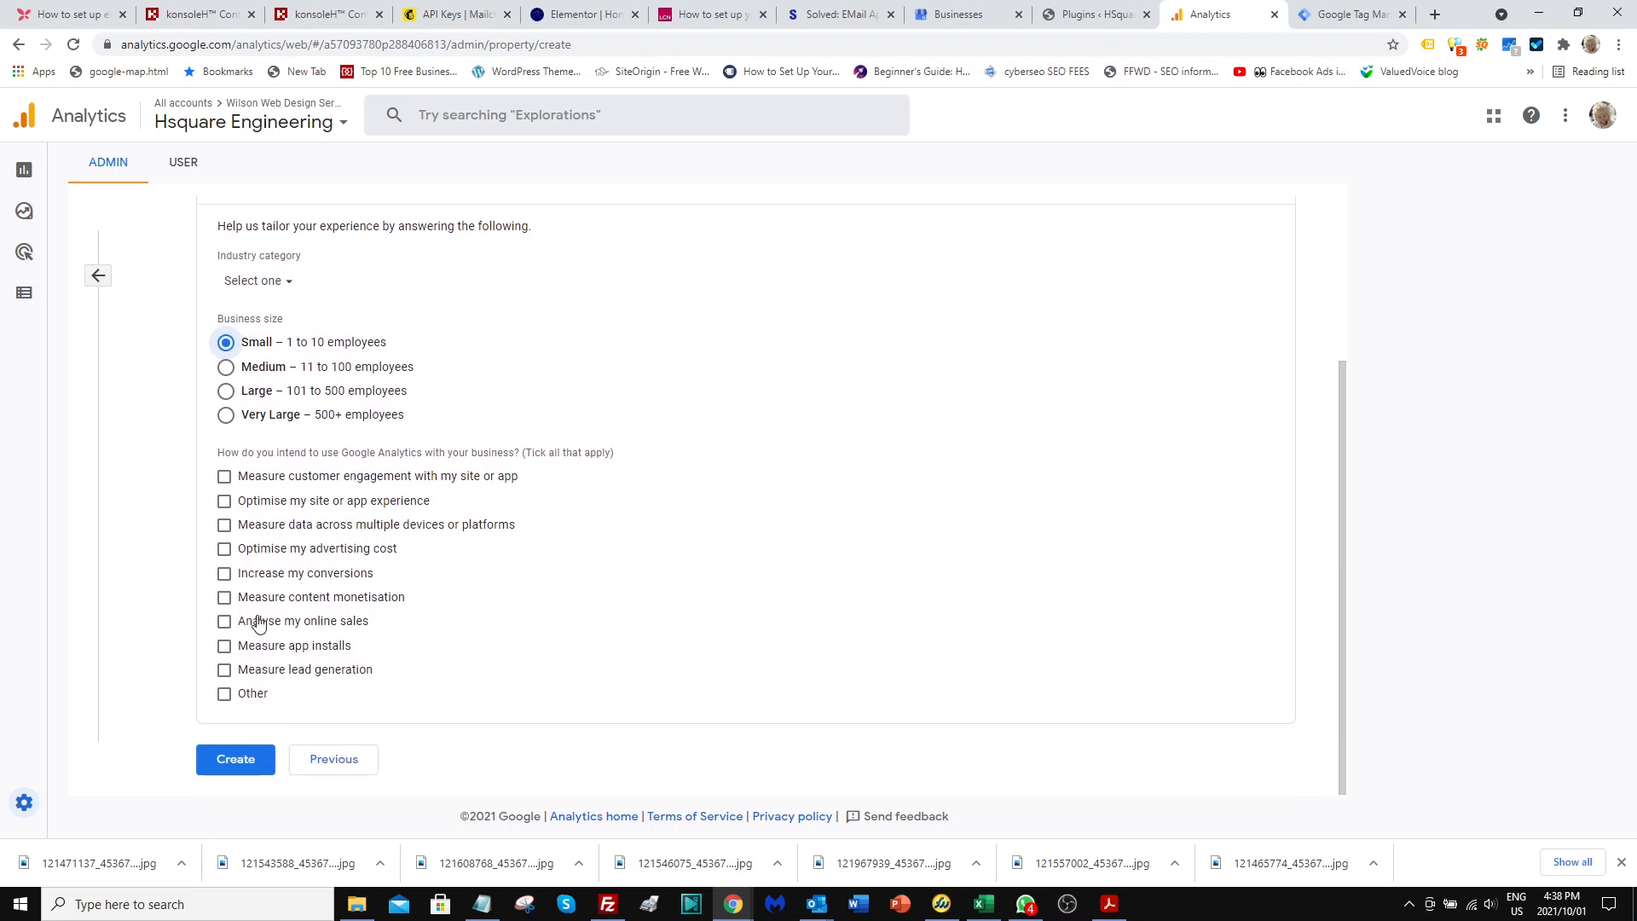
left_click(225, 504)
left_click(223, 527)
left_click(225, 554)
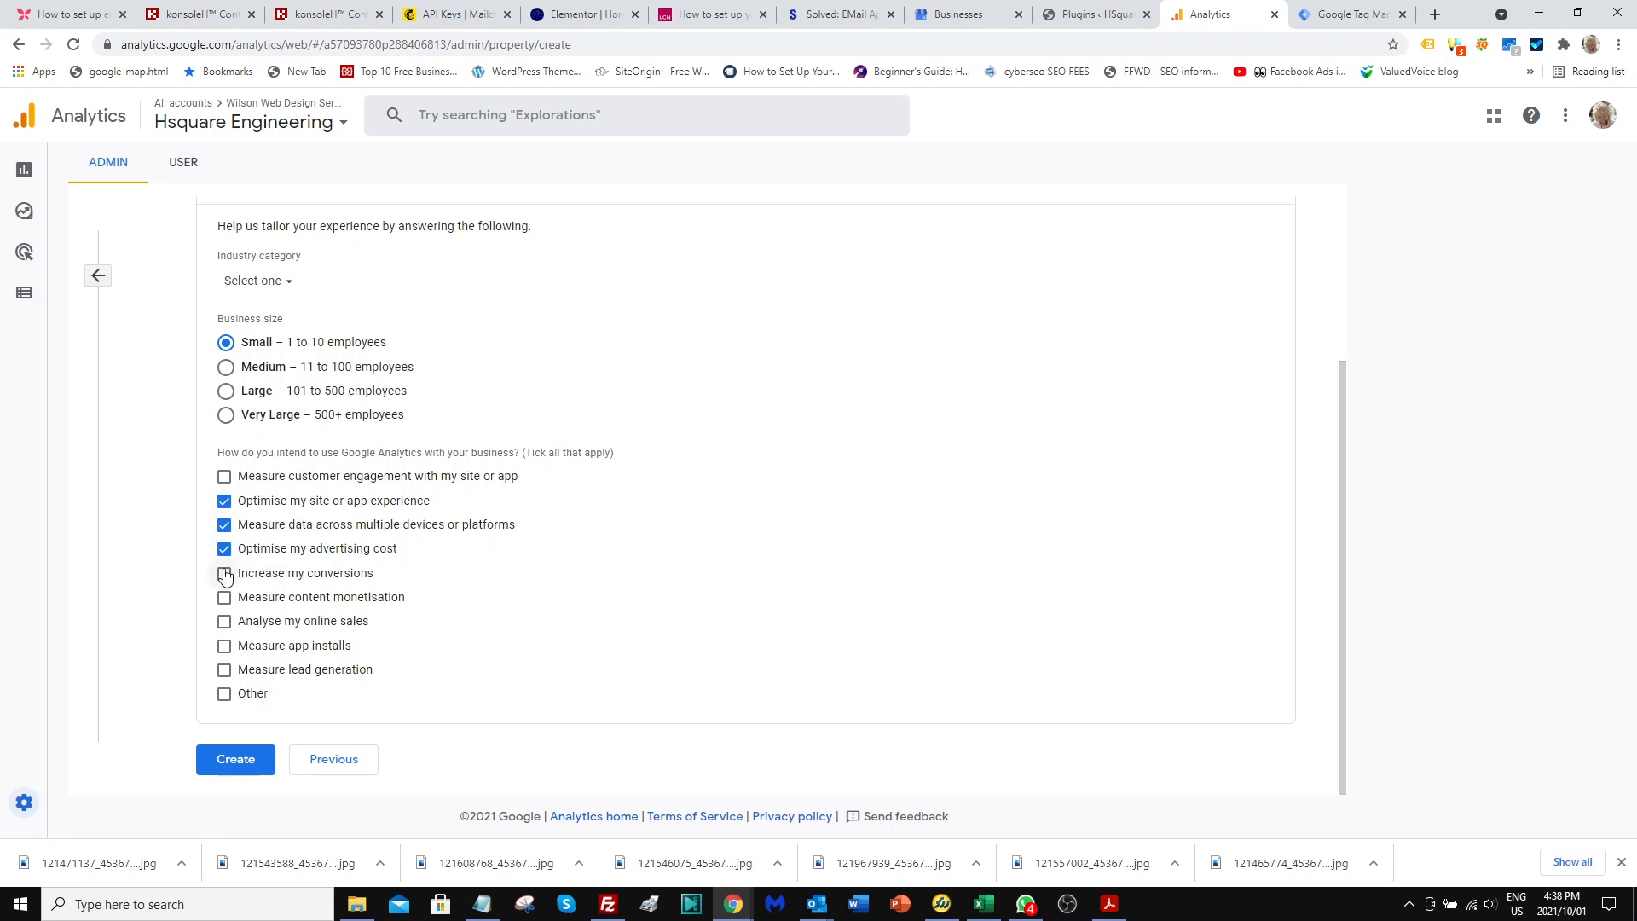
left_click(227, 580)
left_click(224, 601)
left_click(226, 624)
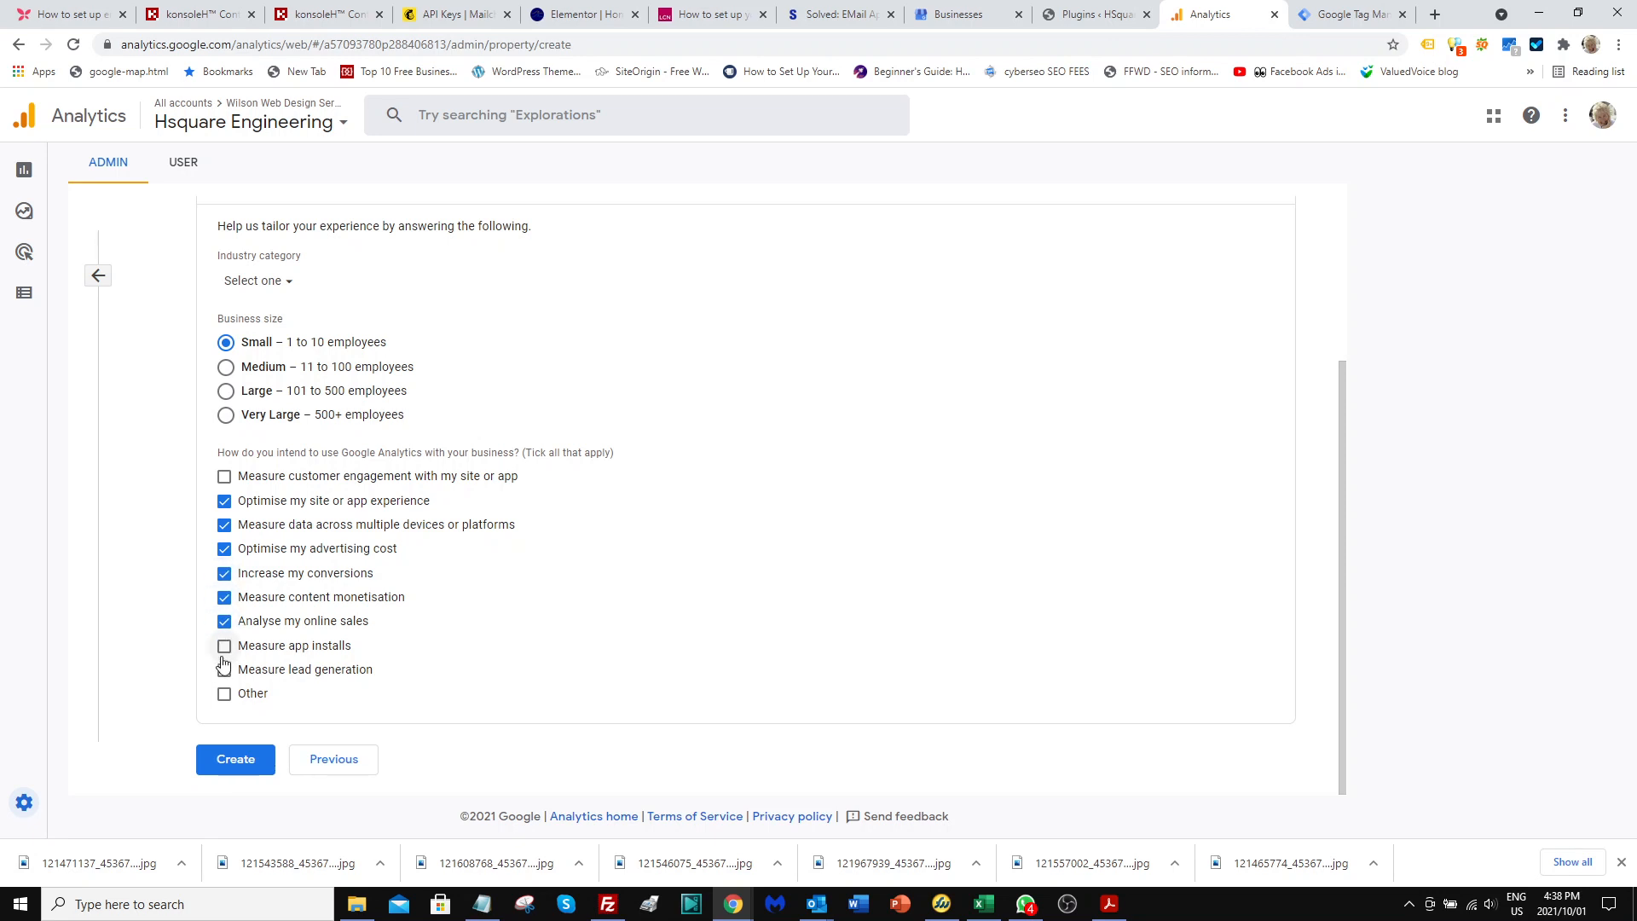
left_click(225, 673)
left_click(244, 761)
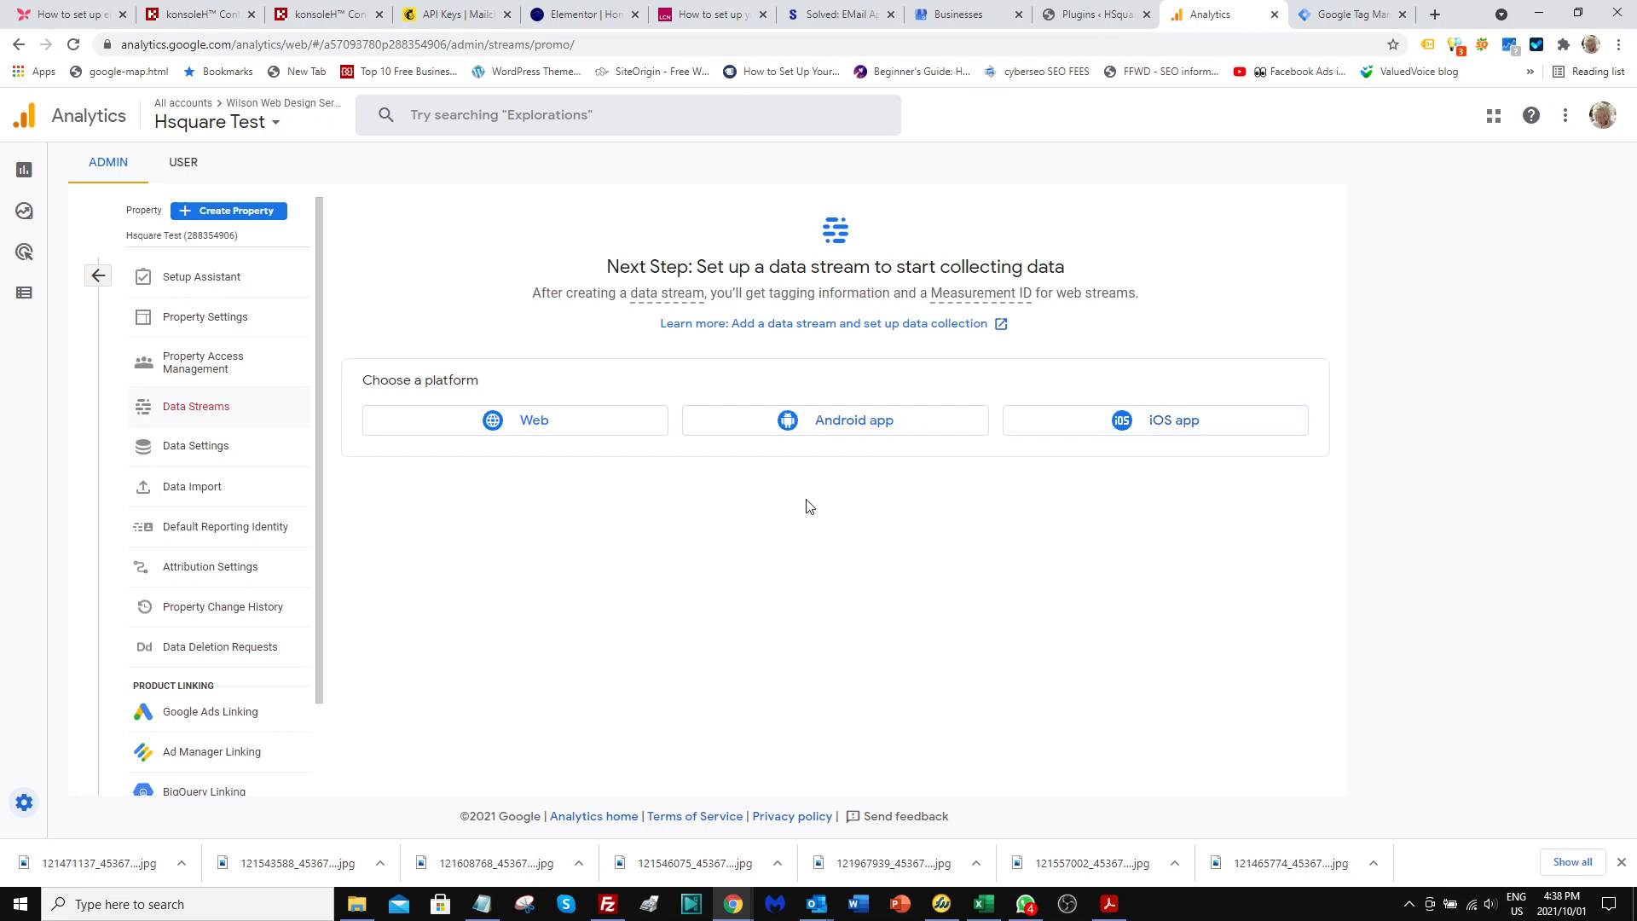
left_click(539, 424)
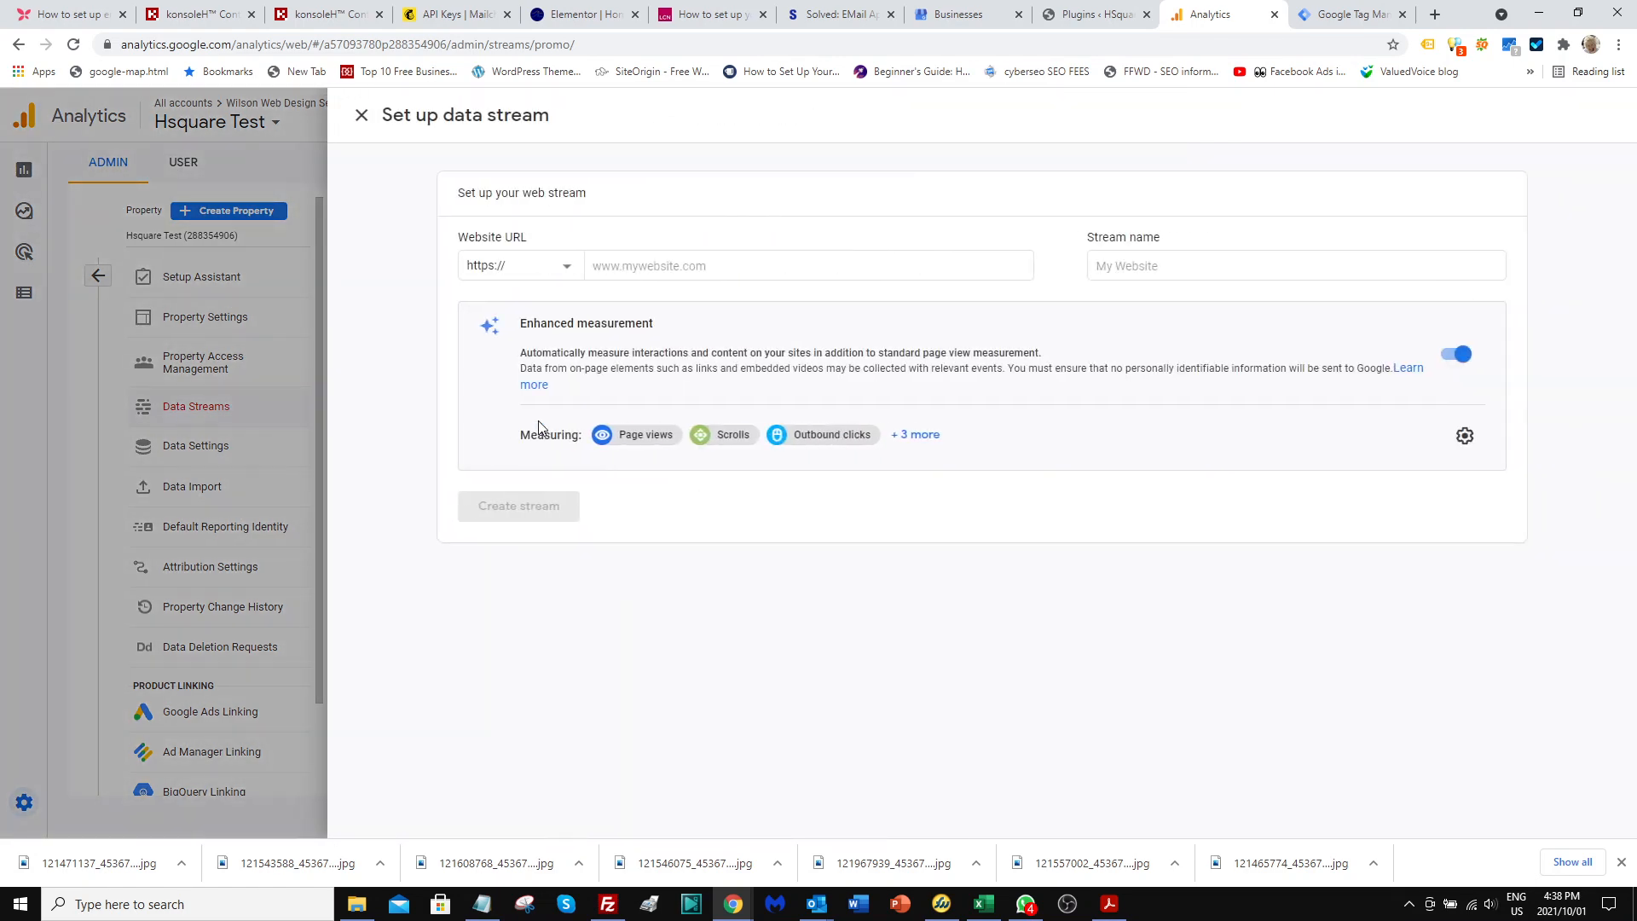
left_click(612, 265)
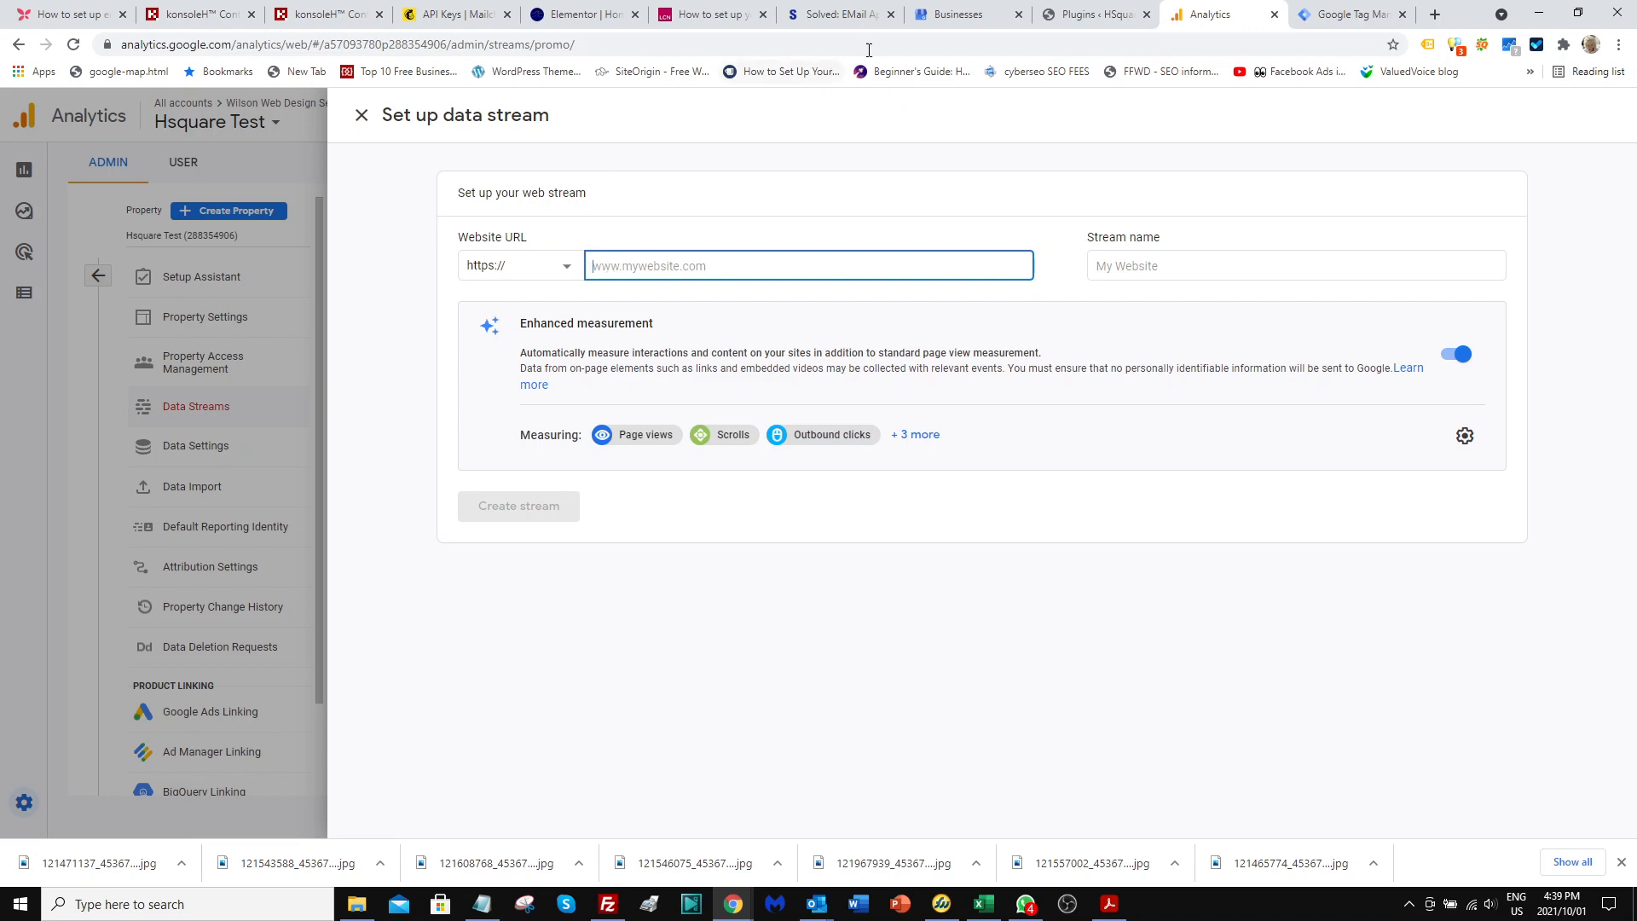
left_click(1094, 15)
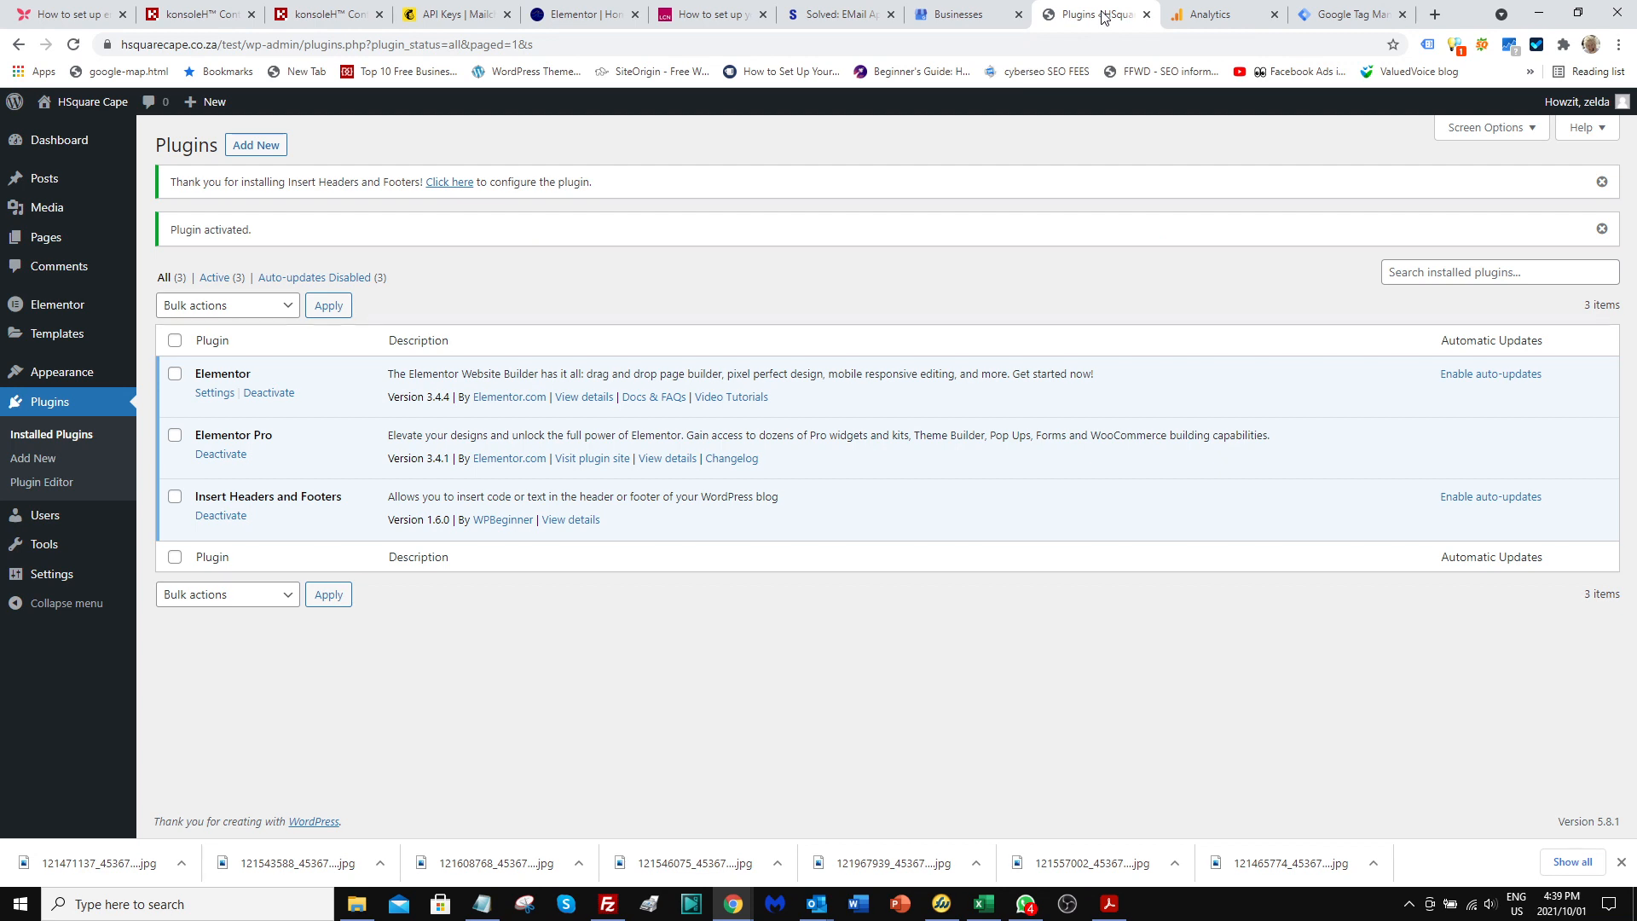
left_click_drag(238, 47, 62, 53)
key("ctrl+c")
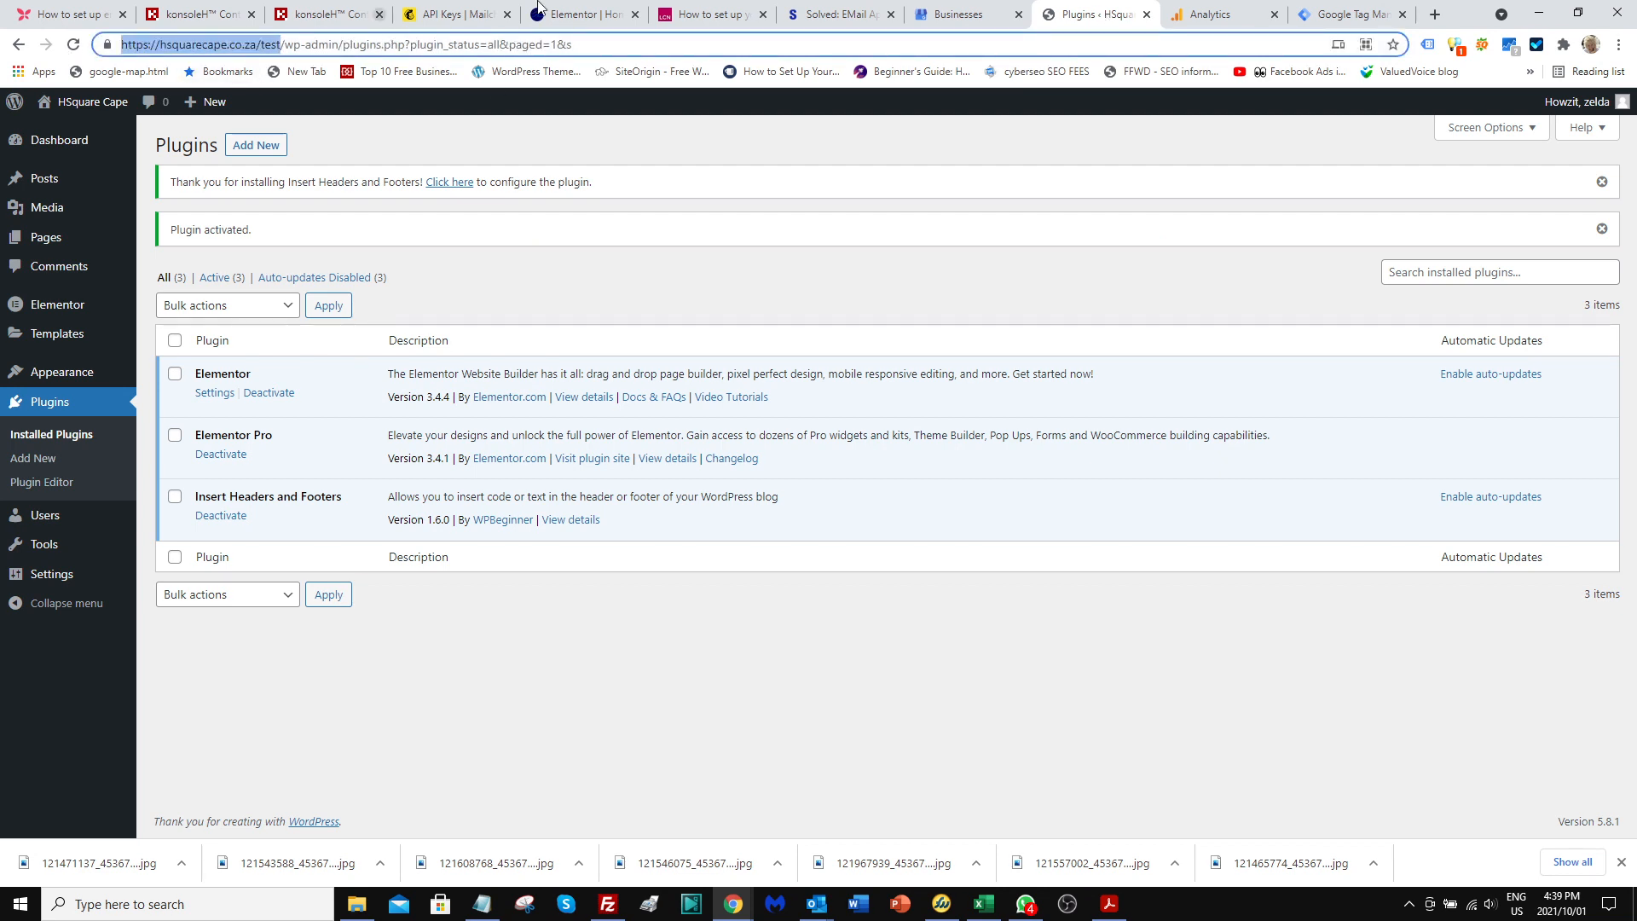
left_click(1217, 17)
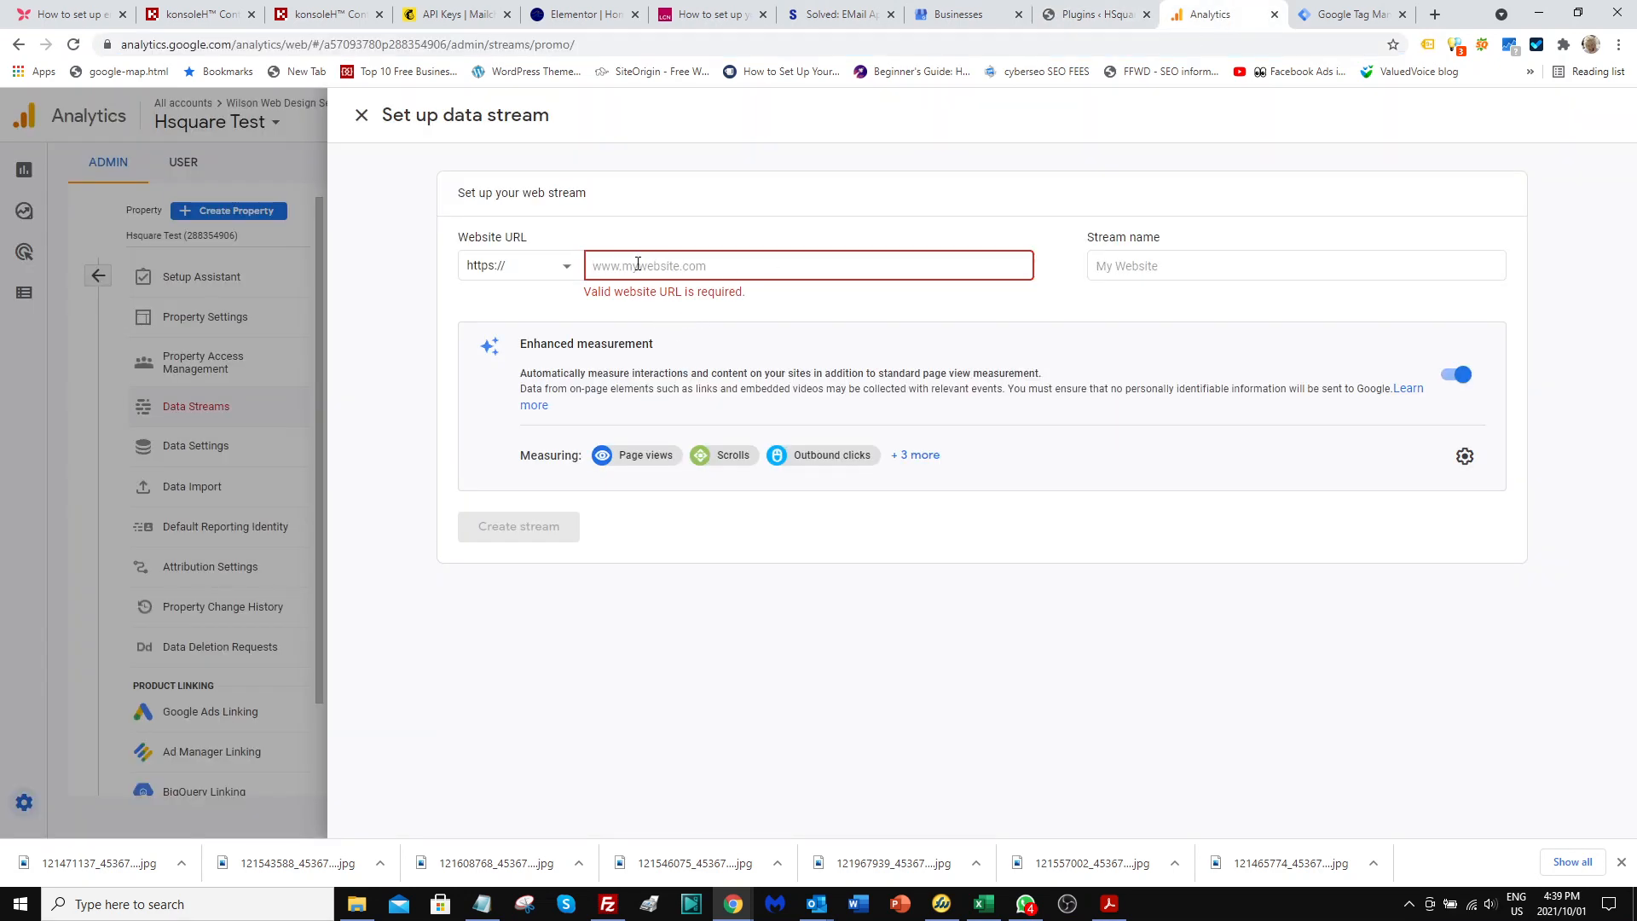
key("ctrl+v")
left_click_drag(632, 266, 590, 266)
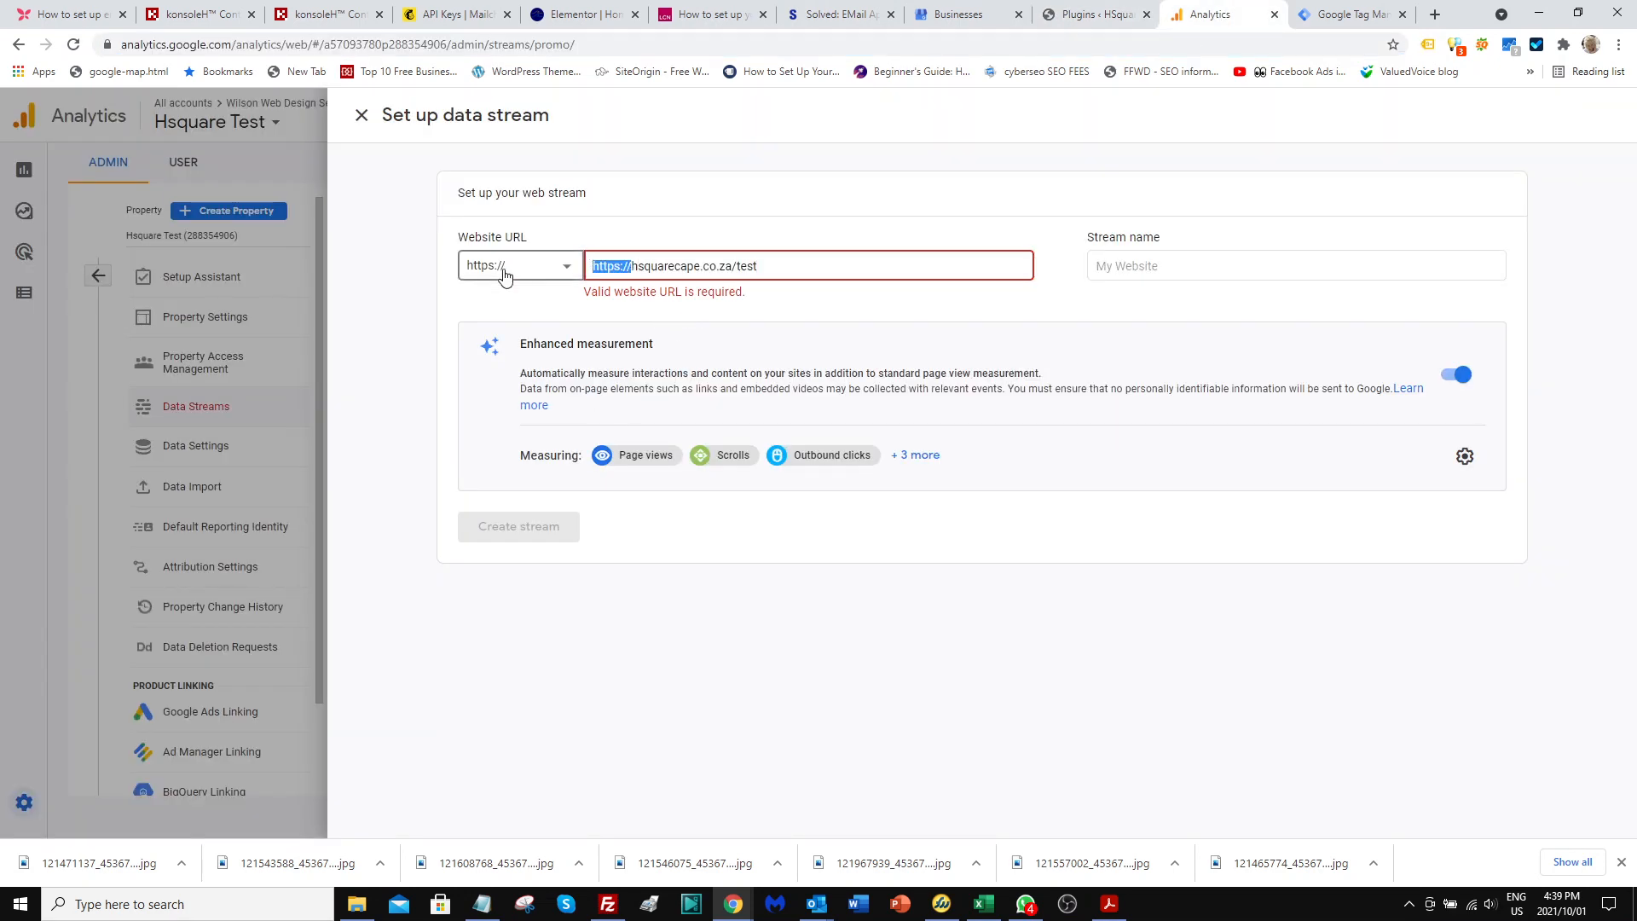
key("BackSpace")
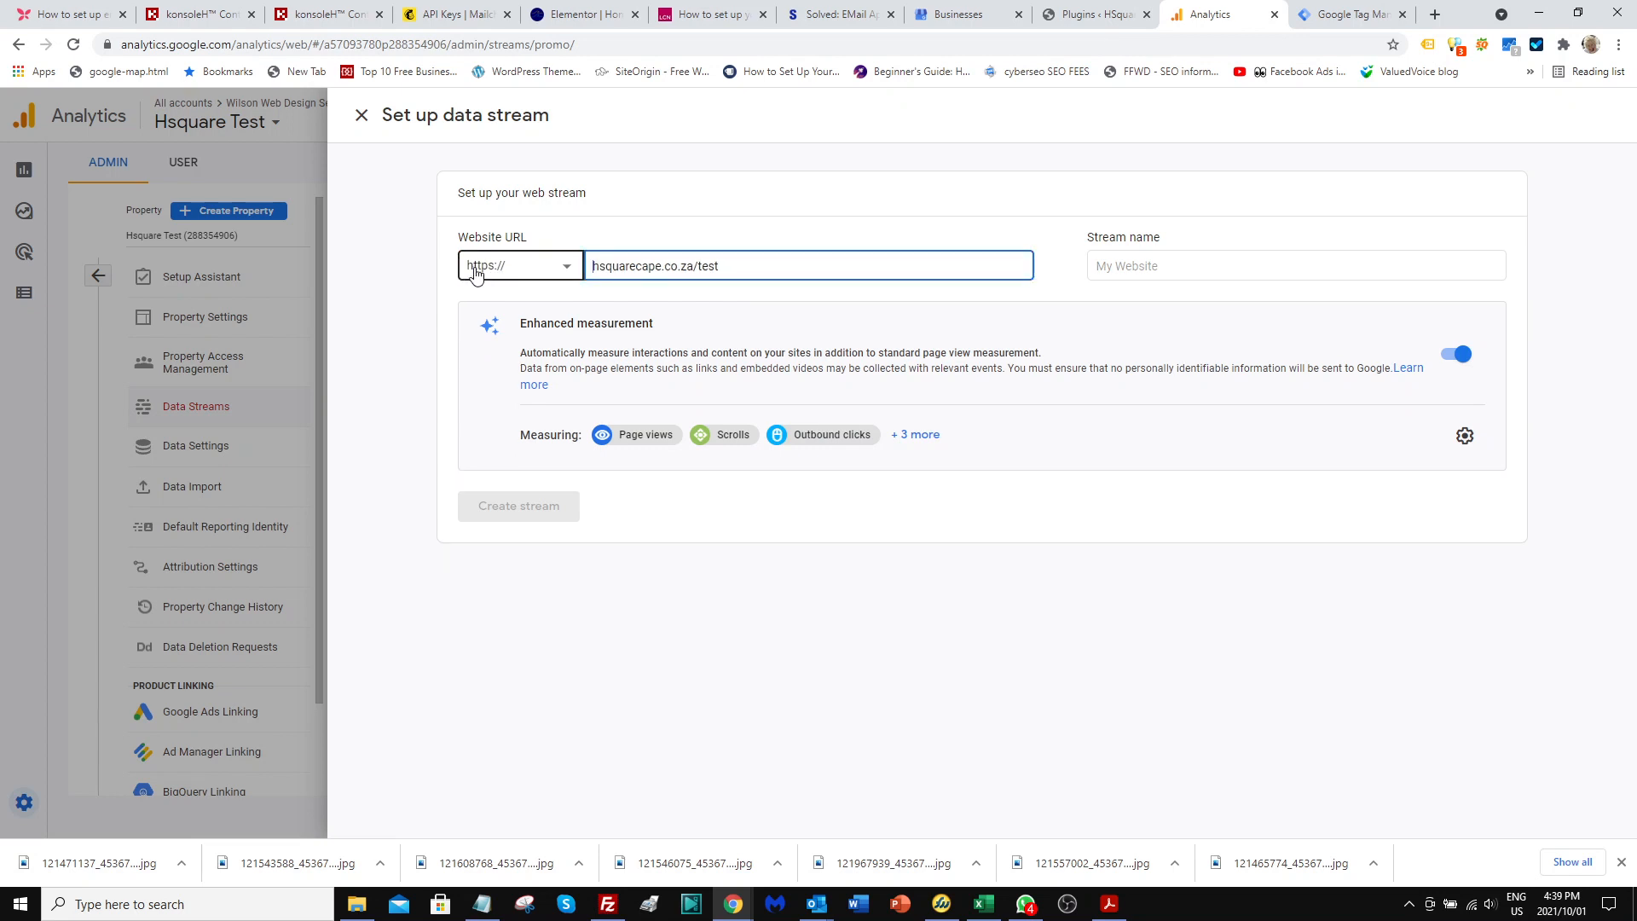
Name the stream "Hsquare Test", expand the full list of enhanced measurements, and create the stream.
left_click(1142, 267)
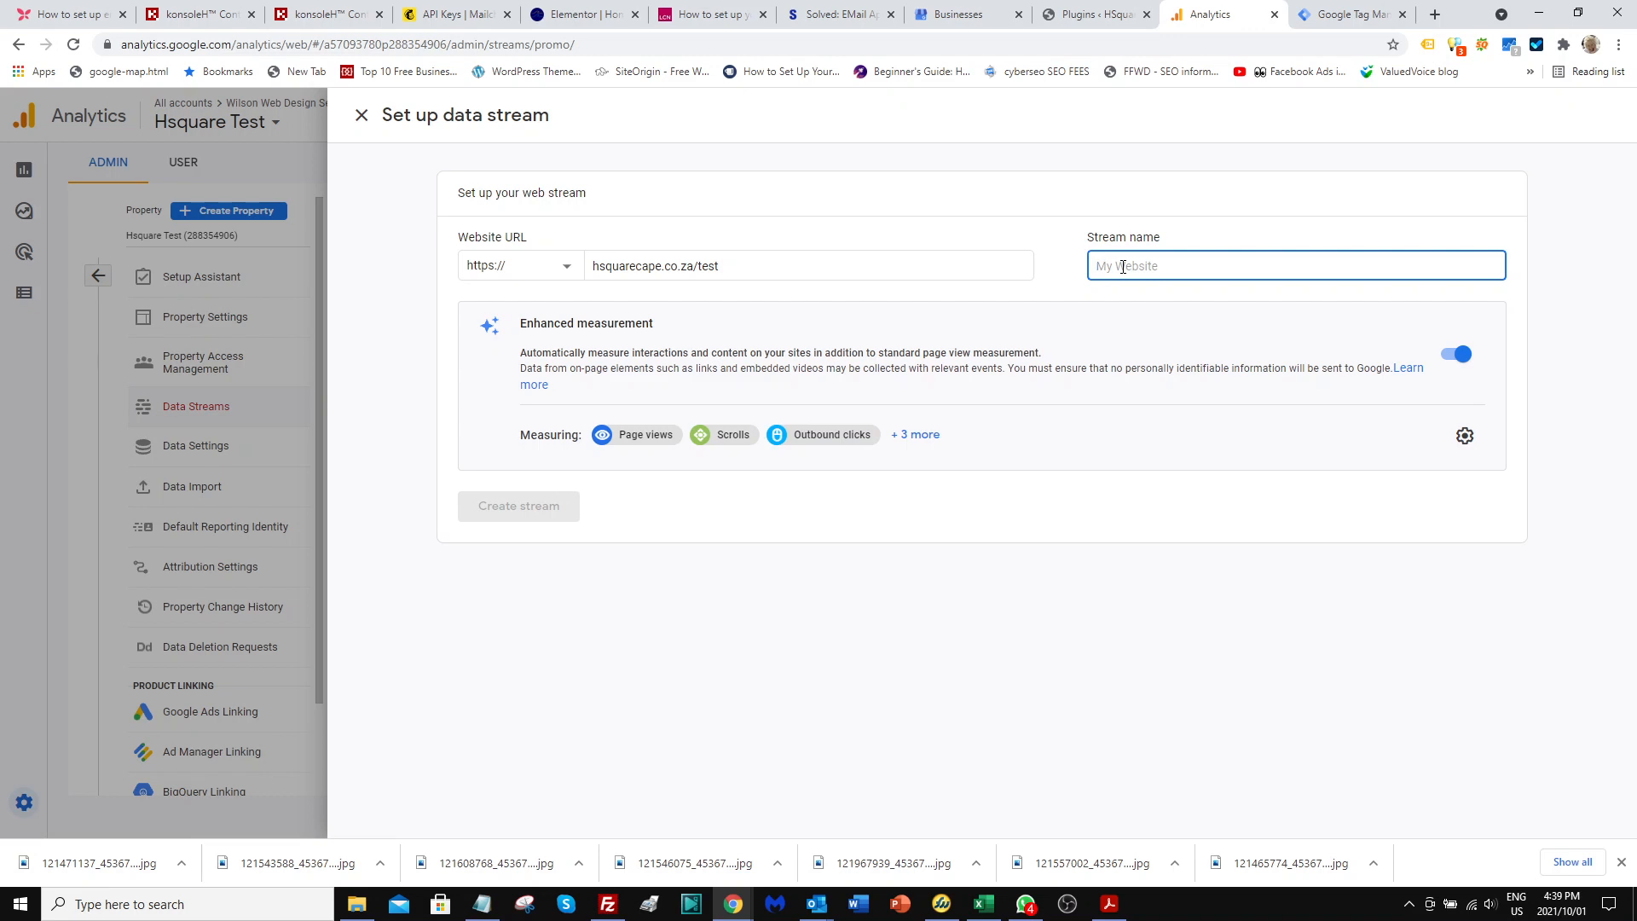
type("Hsqu")
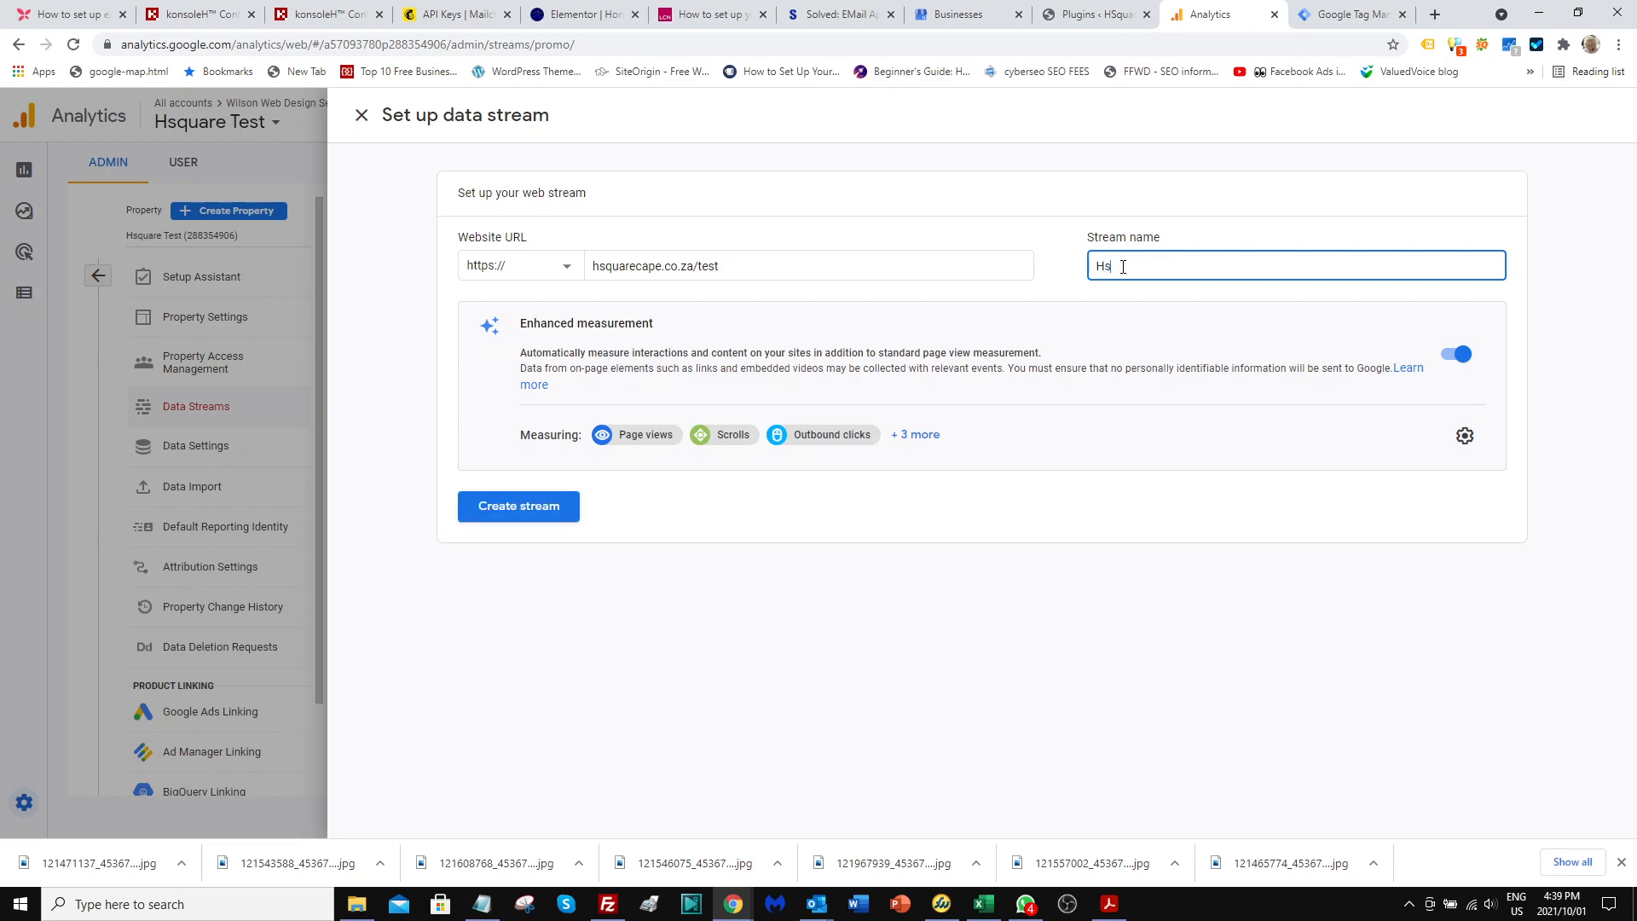
key("BackSpace")
key("BackSpace")
type("quare Test")
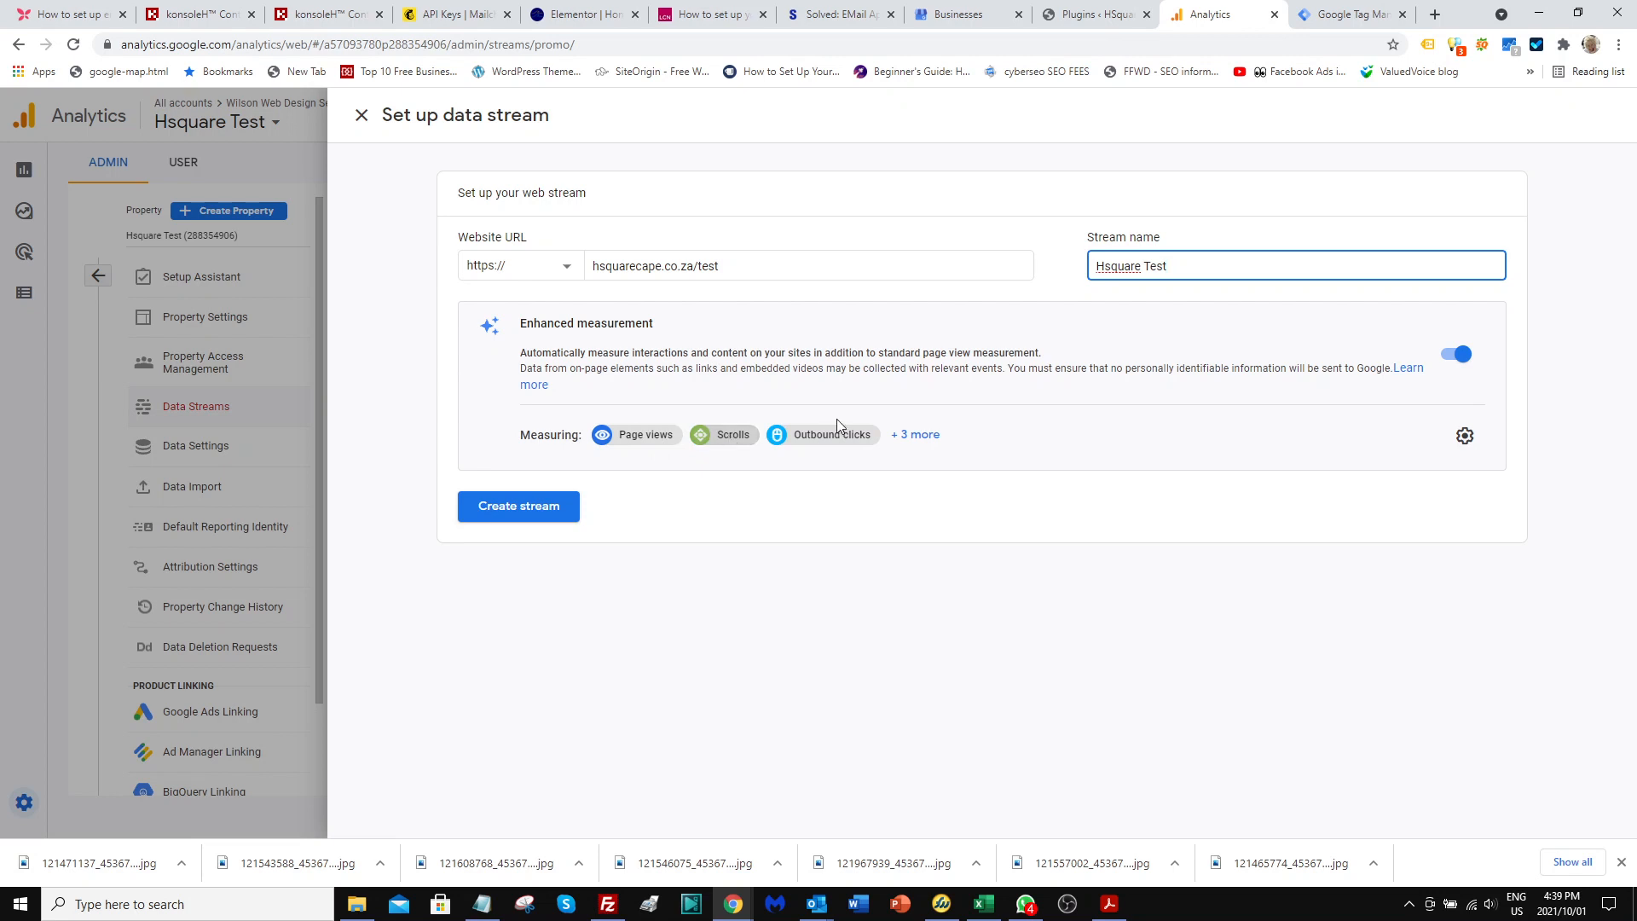
left_click(938, 435)
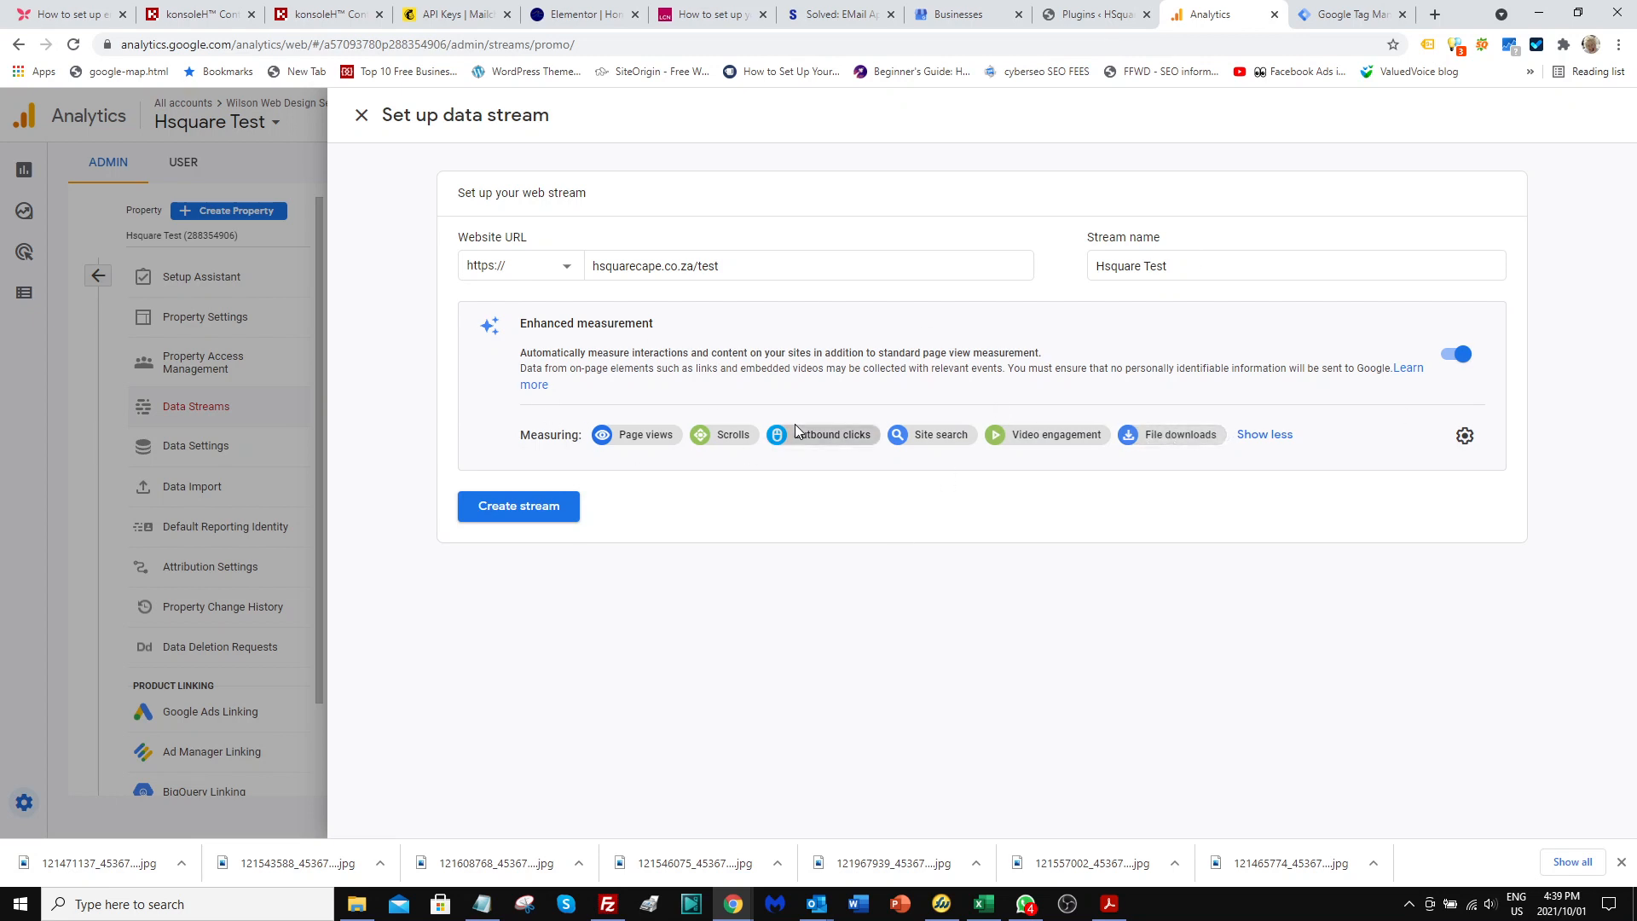
left_click(496, 512)
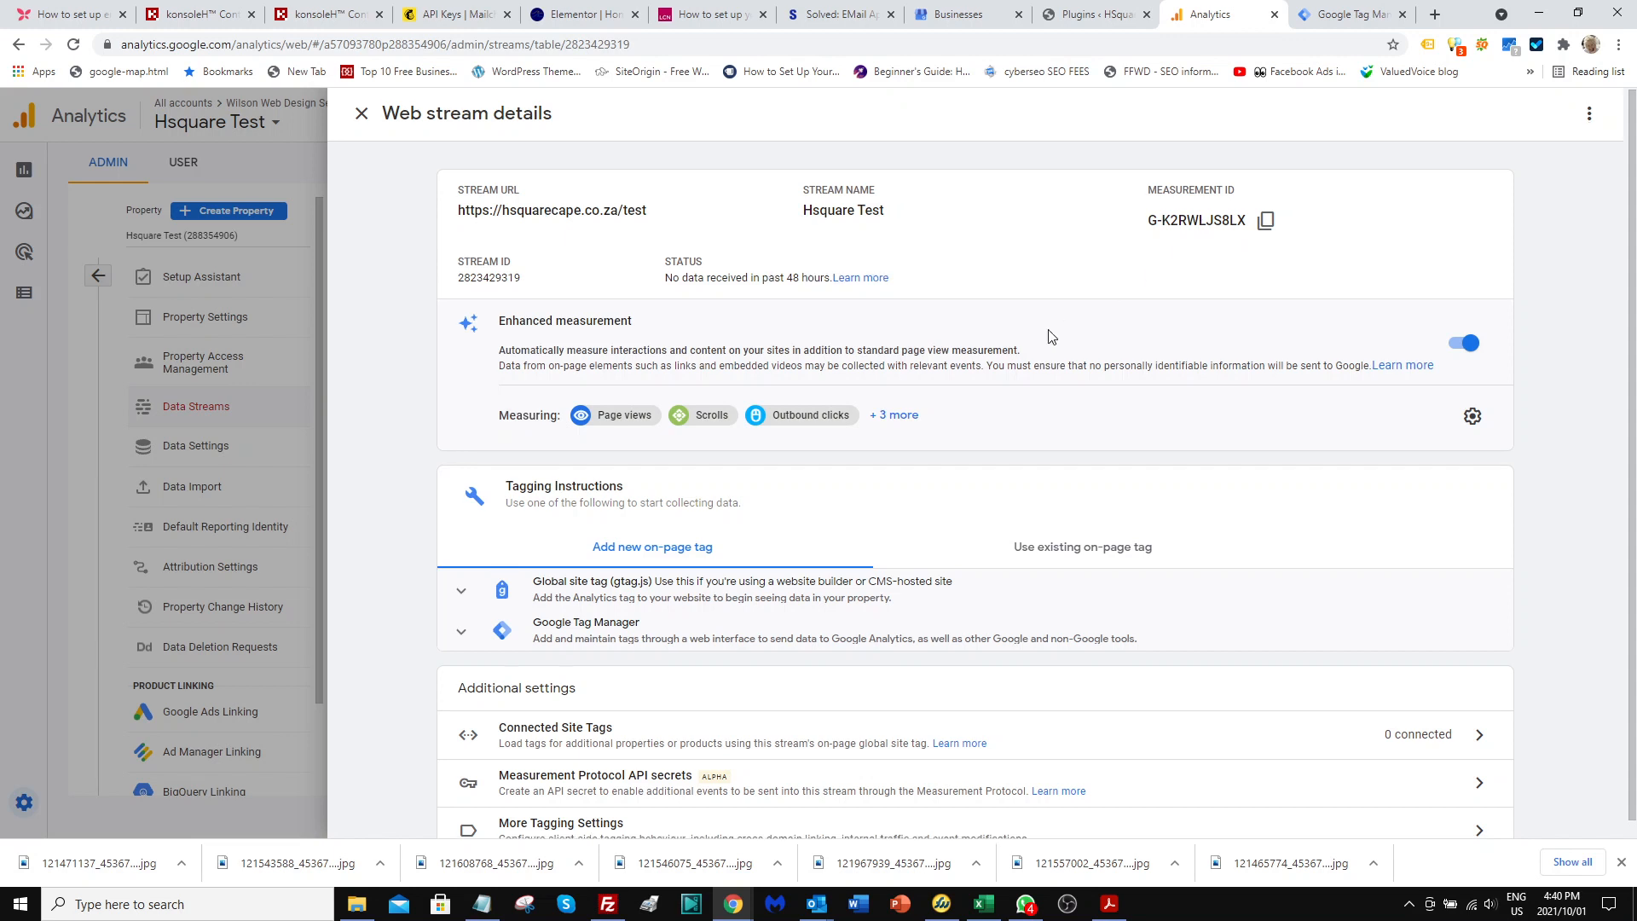
Expand the Global site tag (gtag.js) instructions of the web stream and copy the tag code.
scroll(1051, 336, "down", 1)
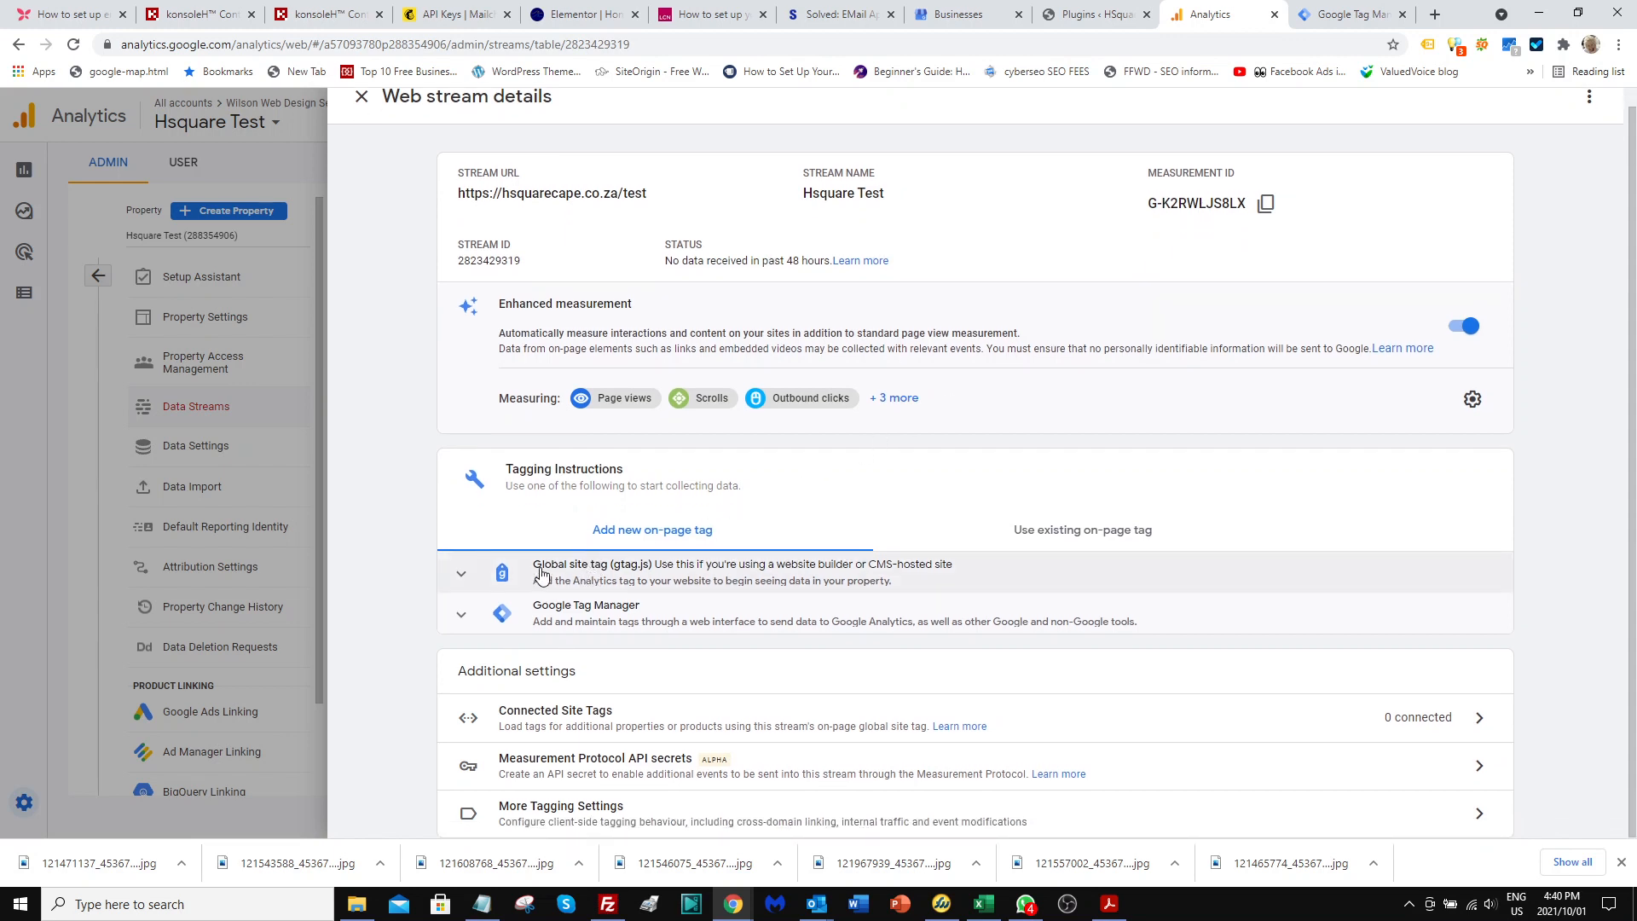
left_click(608, 570)
scroll(597, 554, "down", 2)
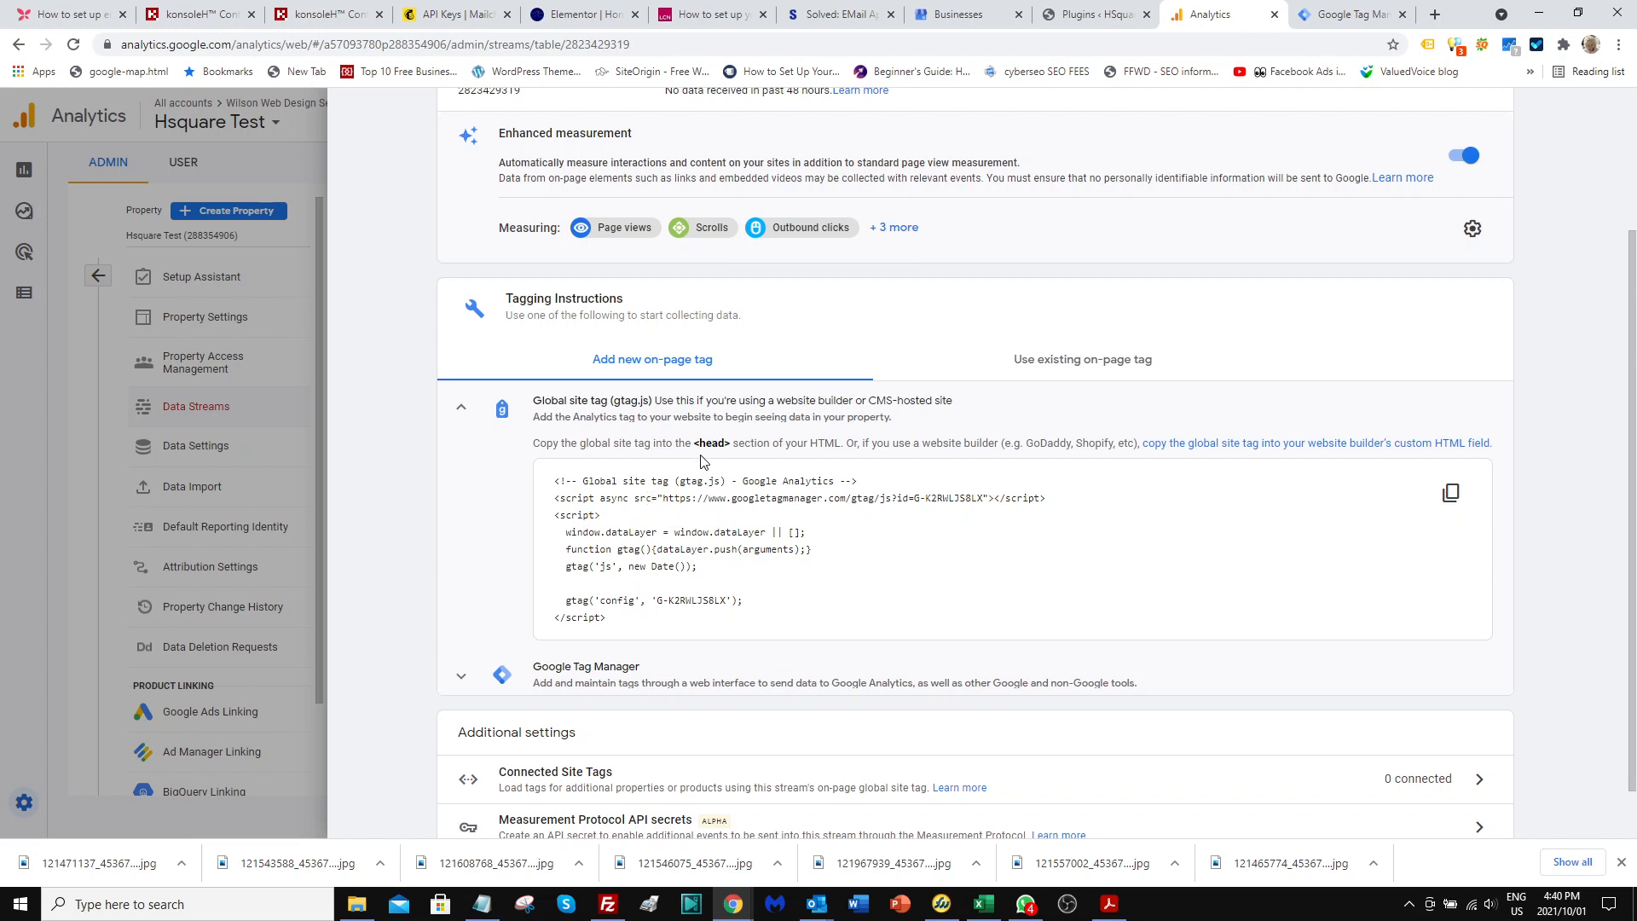
left_click(1451, 498)
Switch to the WordPress admin and open the settings of the Insert Headers and Footers plugin.
left_click(1075, 20)
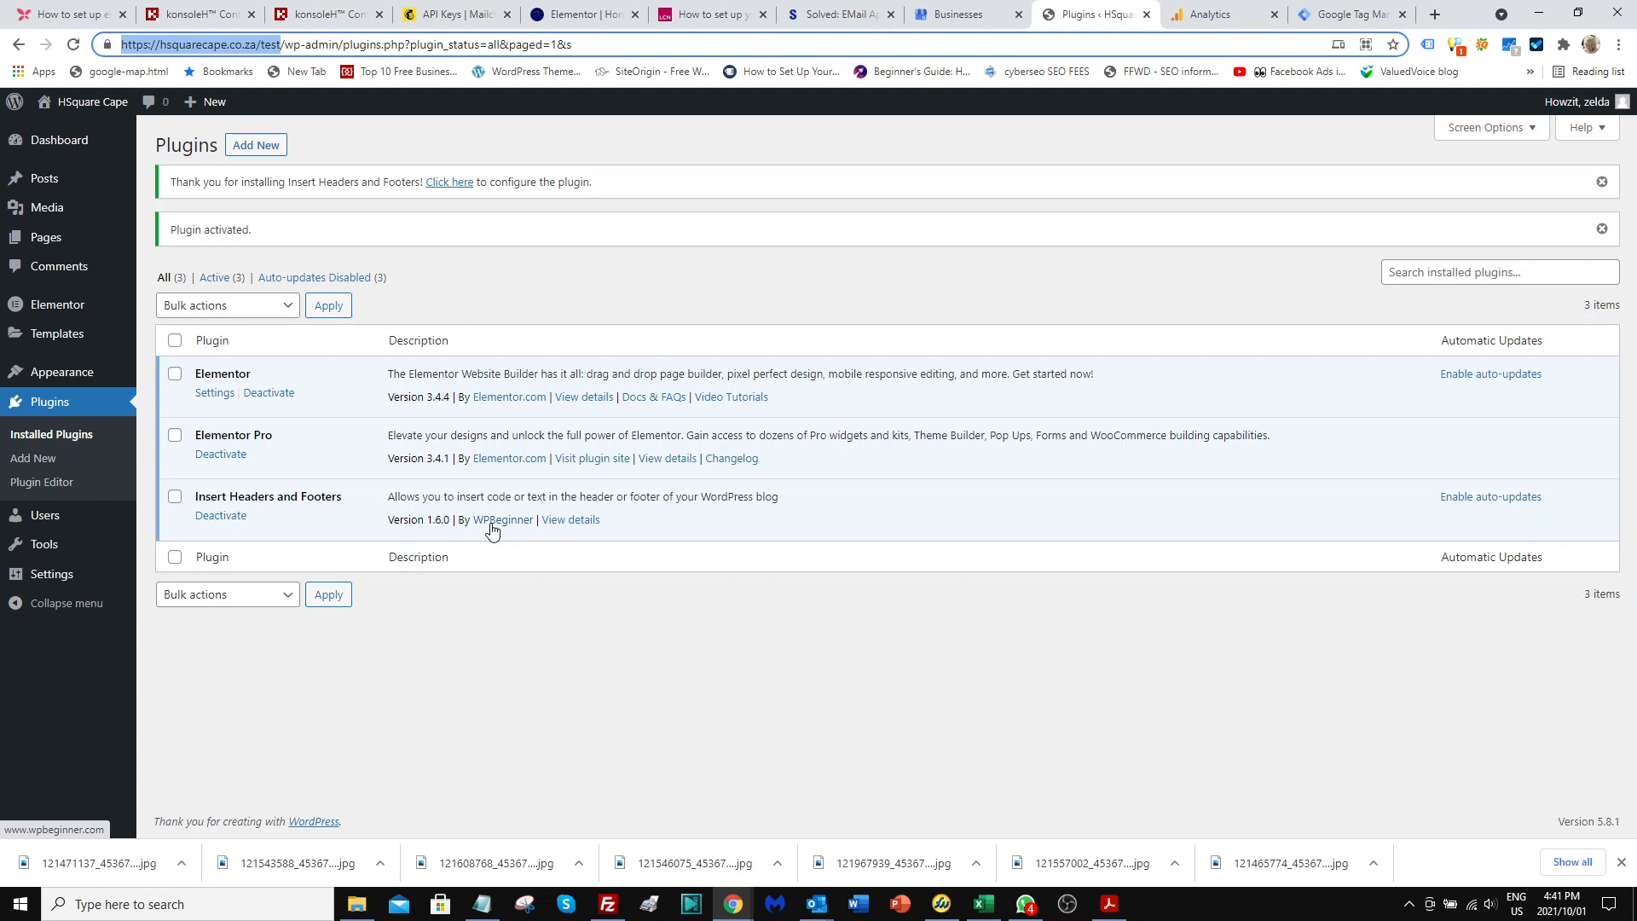
mouse_move(47, 578)
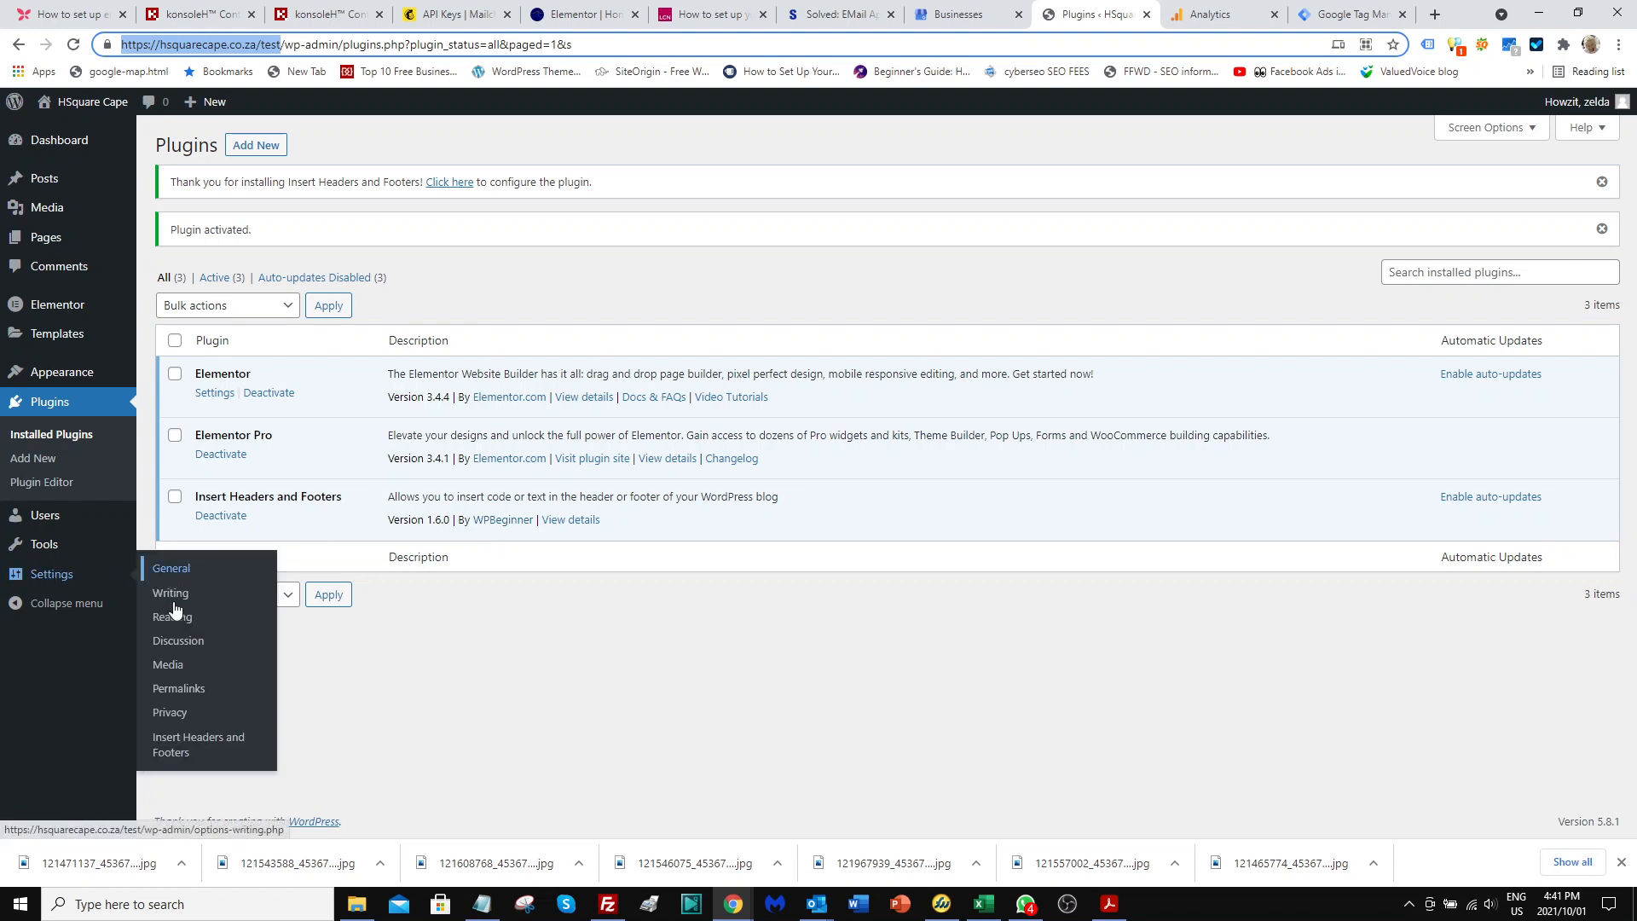
left_click(168, 754)
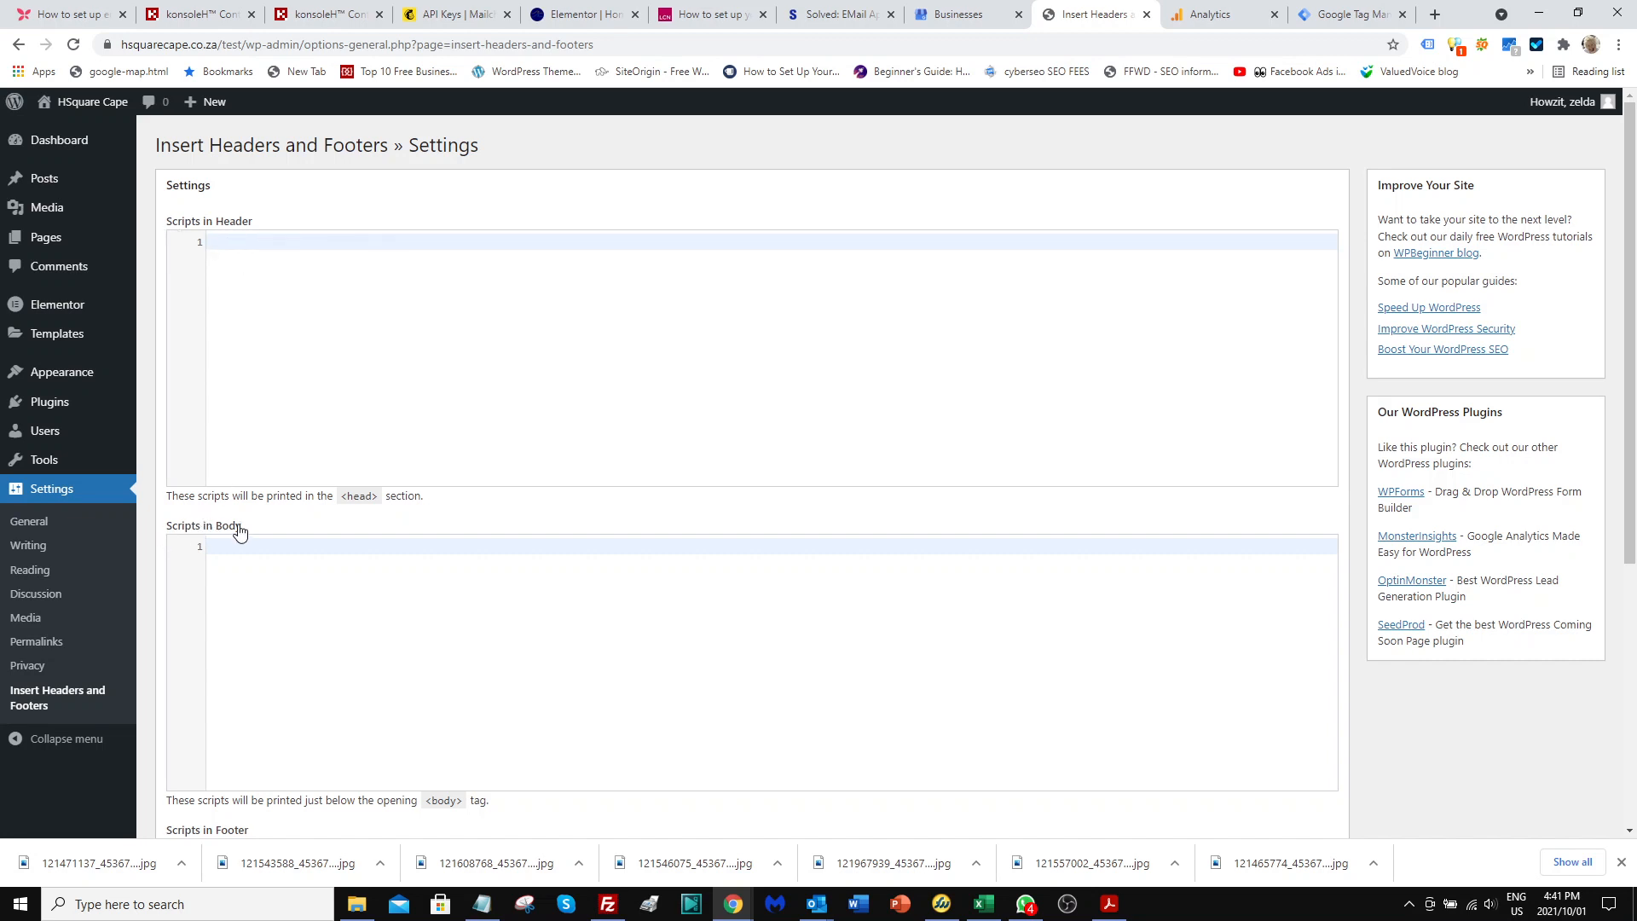
Paste the copied Google Analytics global site tag into Scripts in Header and save the plugin settings.
scroll(239, 535, "down", 4)
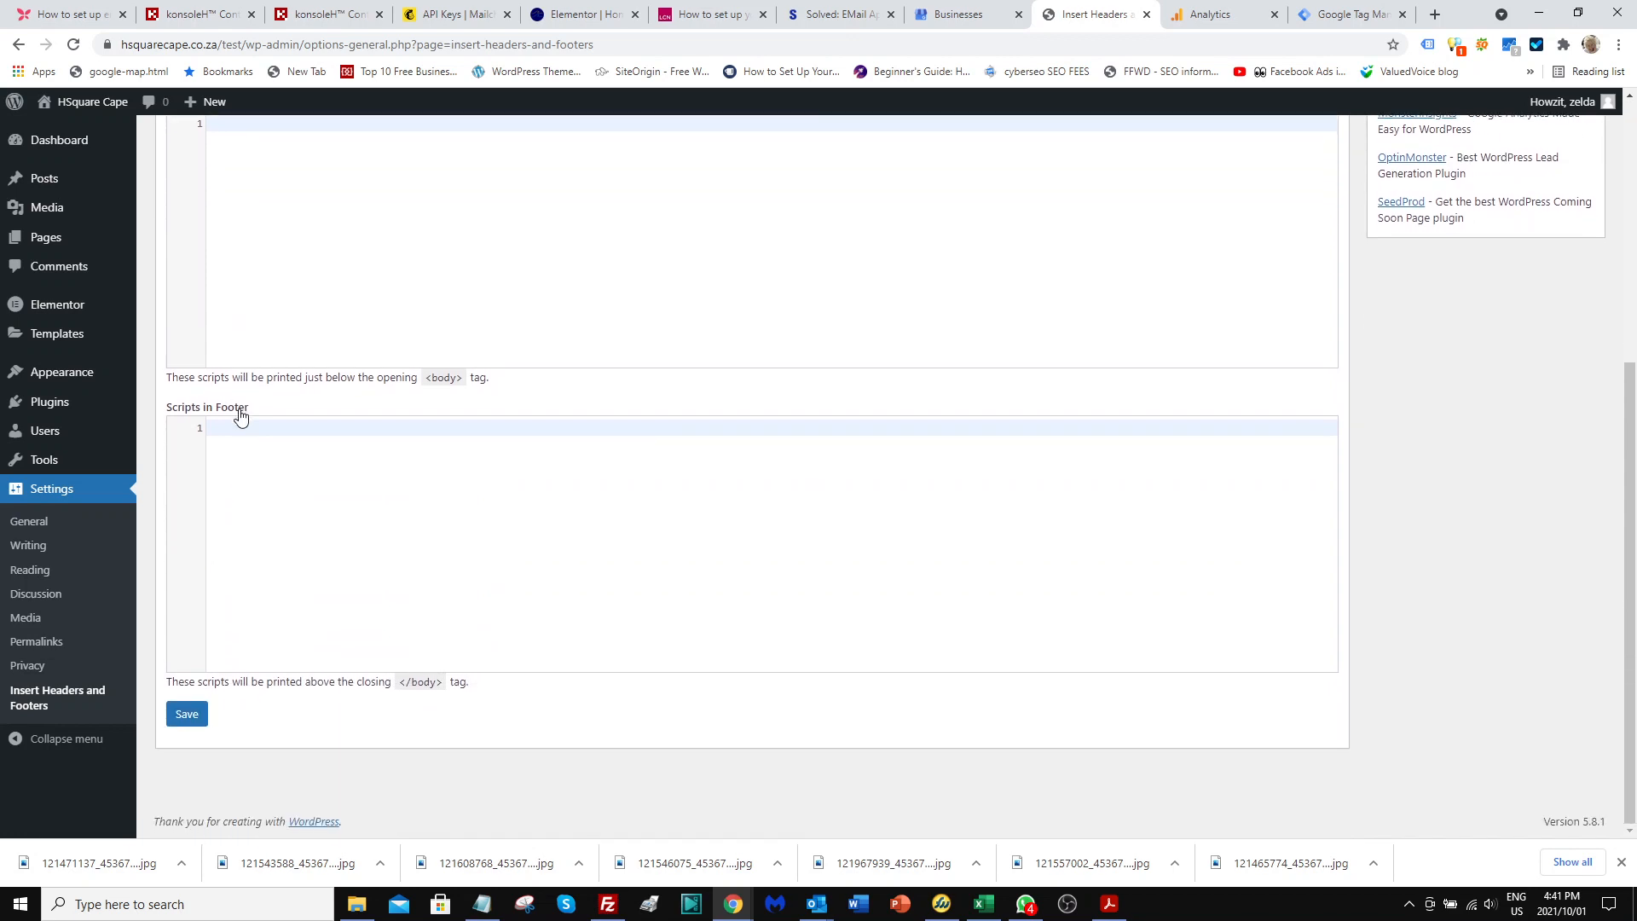
scroll(241, 417, "up", 5)
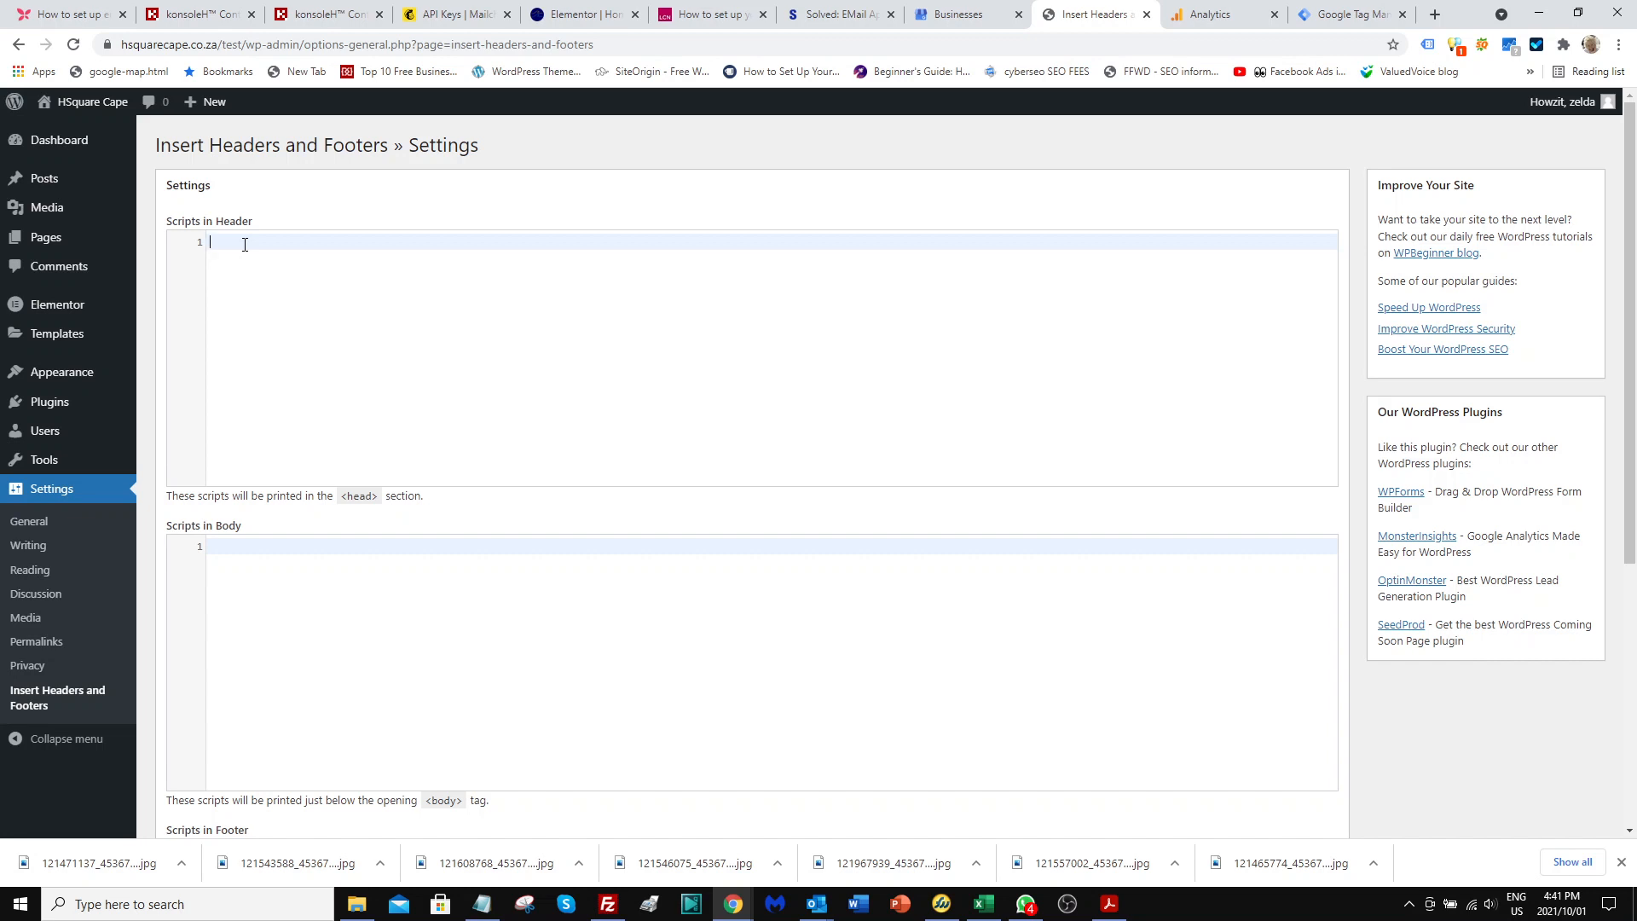
key("ctrl+v")
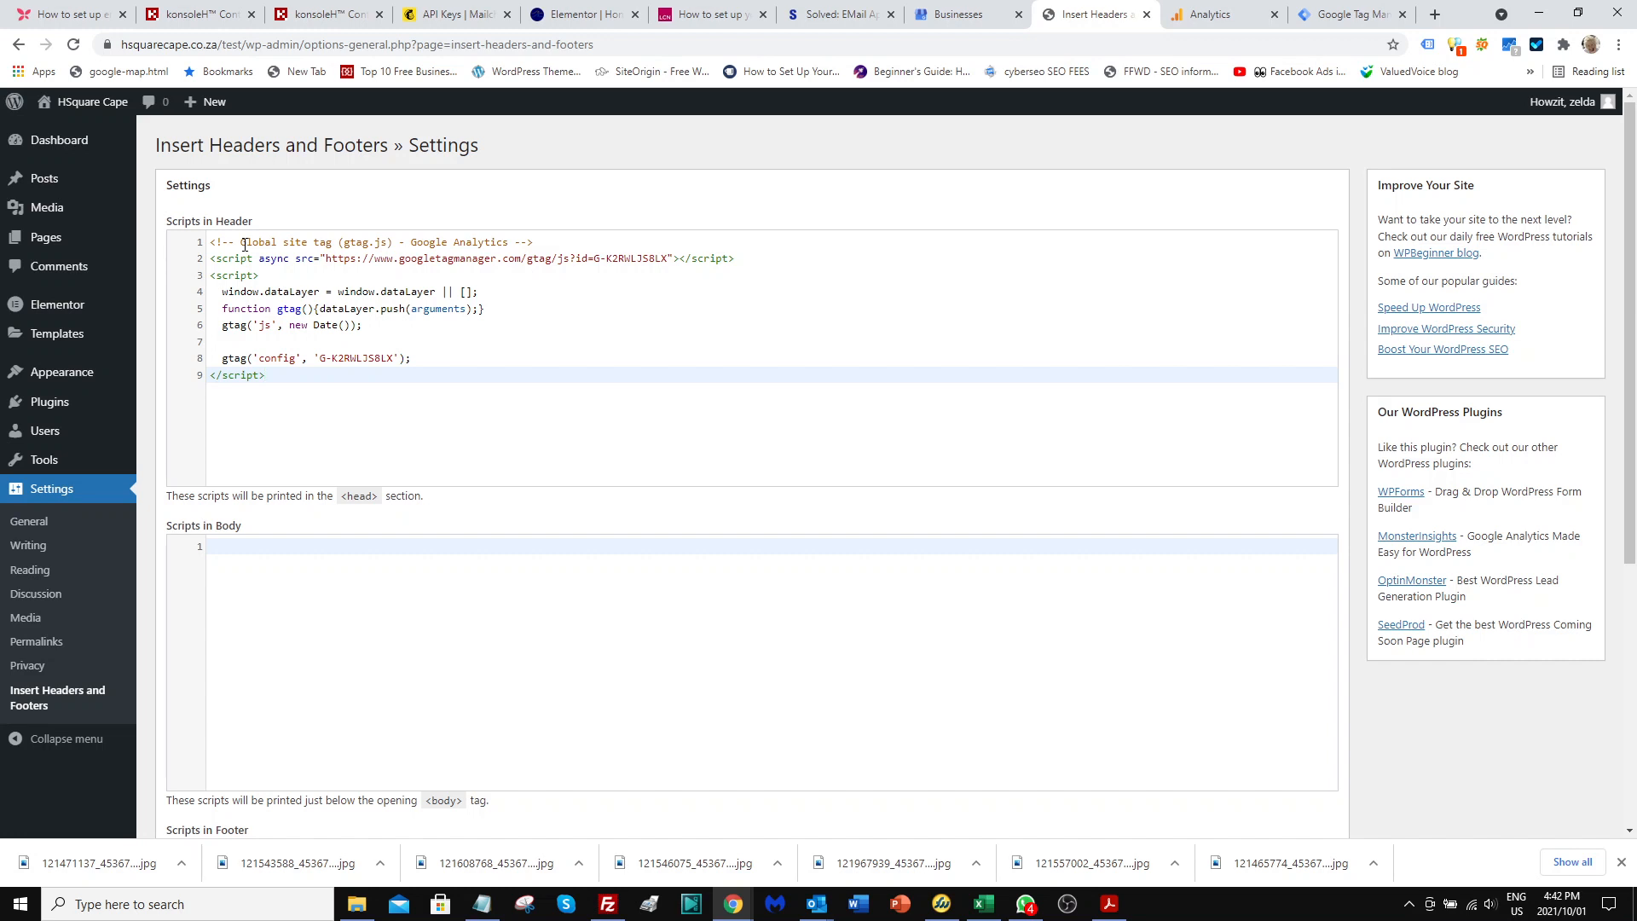
scroll(256, 251, "down", 5)
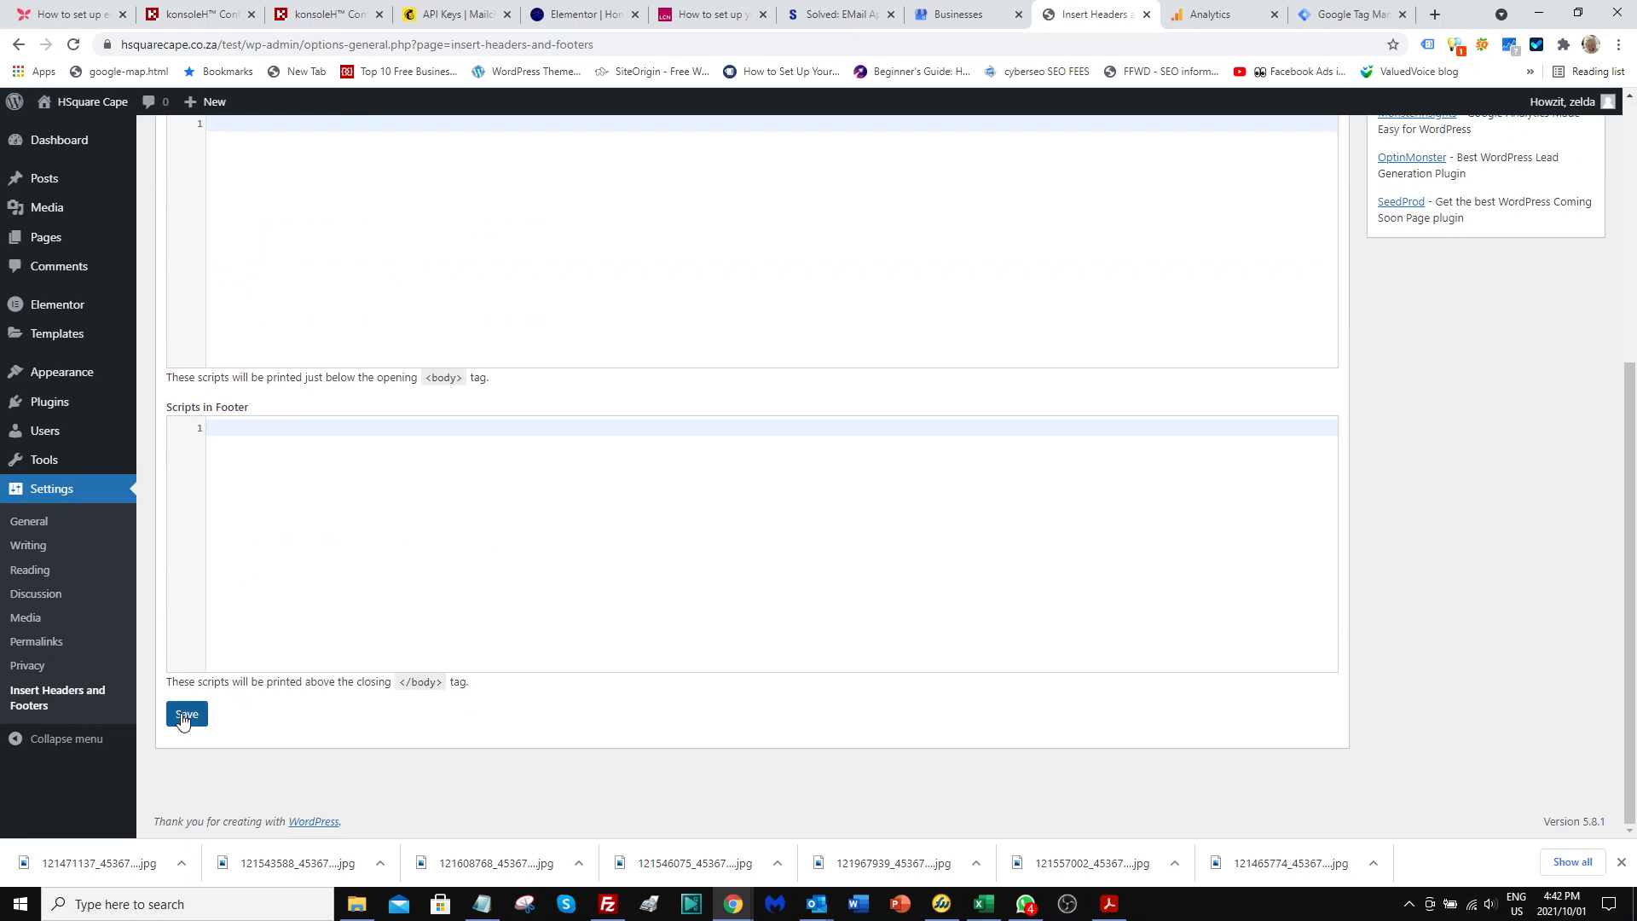
left_click(181, 720)
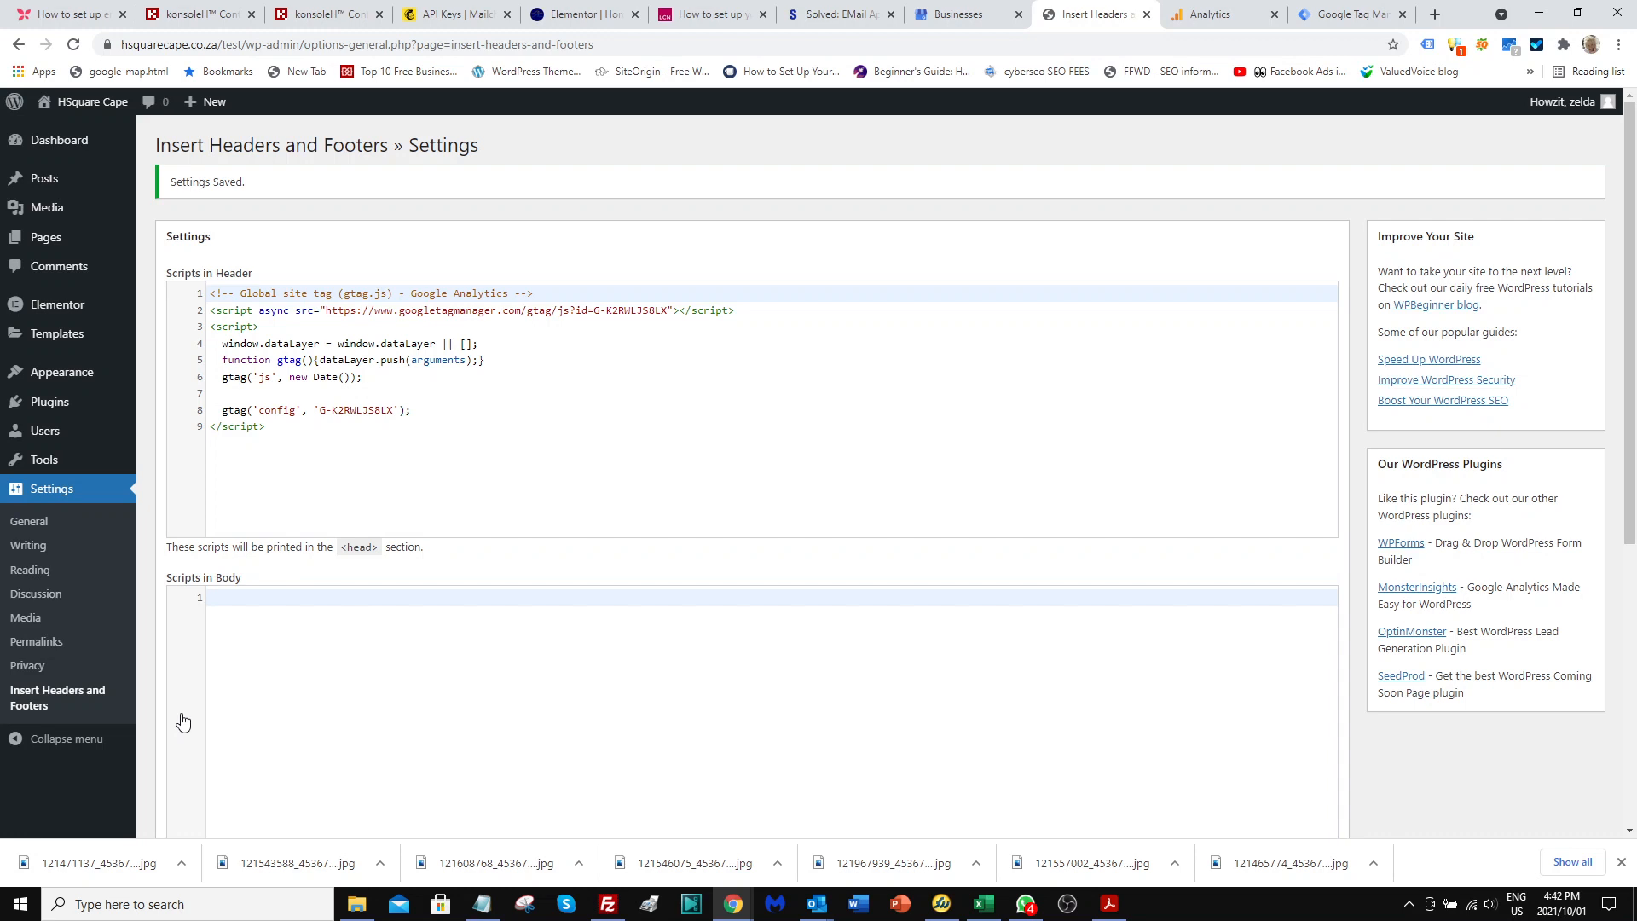
Switch to Google Tag Manager and start a new account named "Hsquare Test" with South Africa as its country.
left_click(1347, 15)
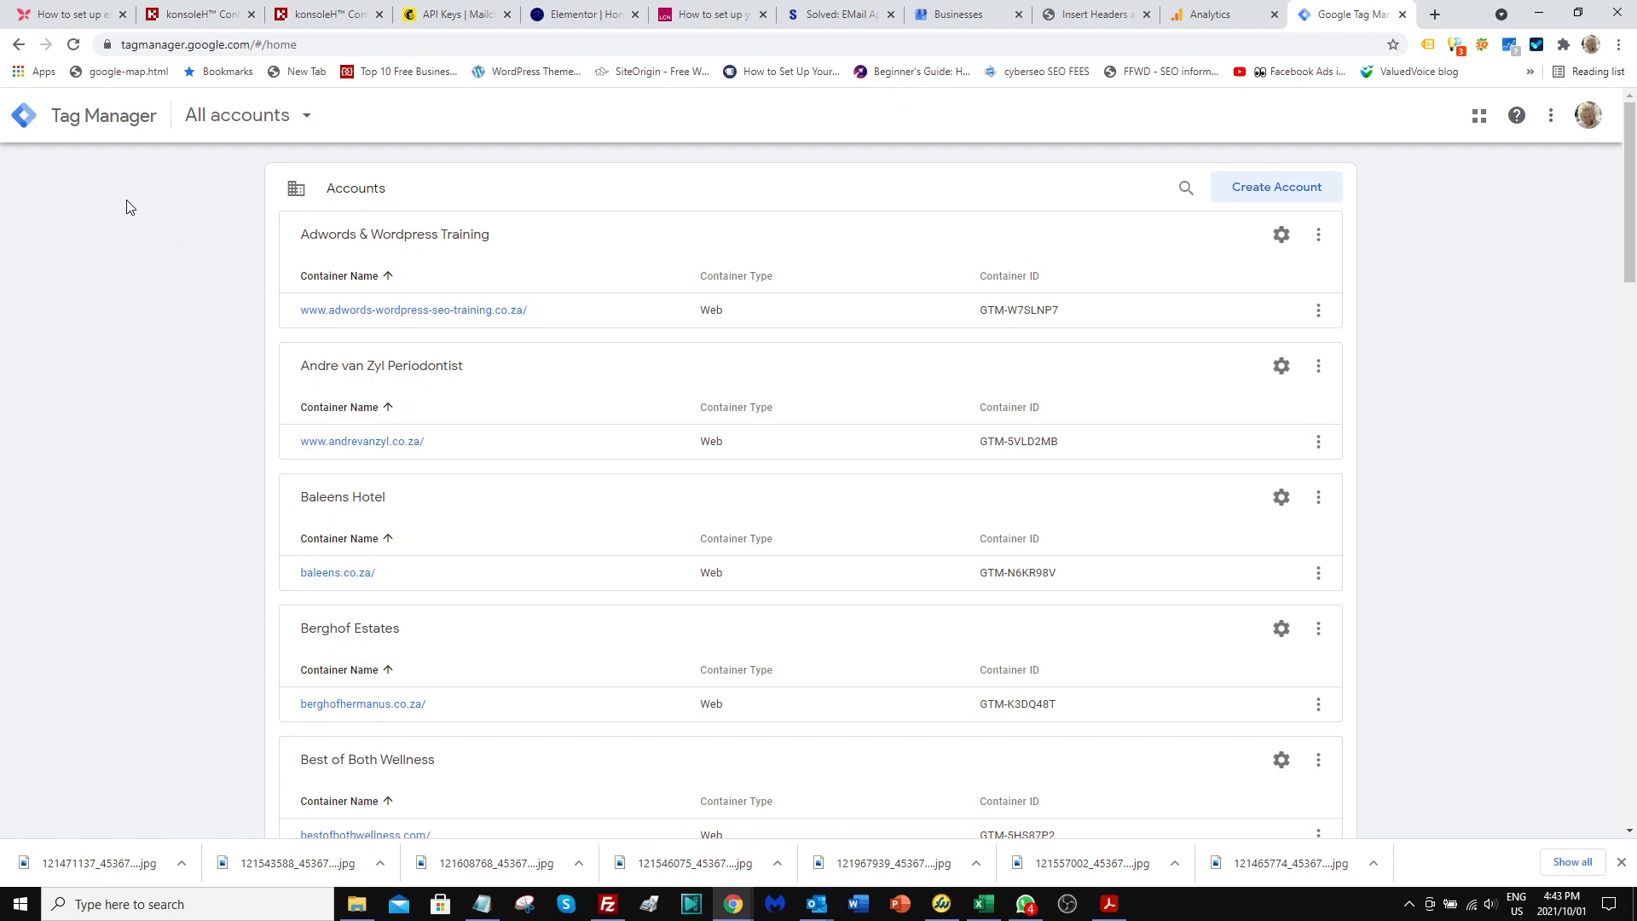
left_click(1250, 191)
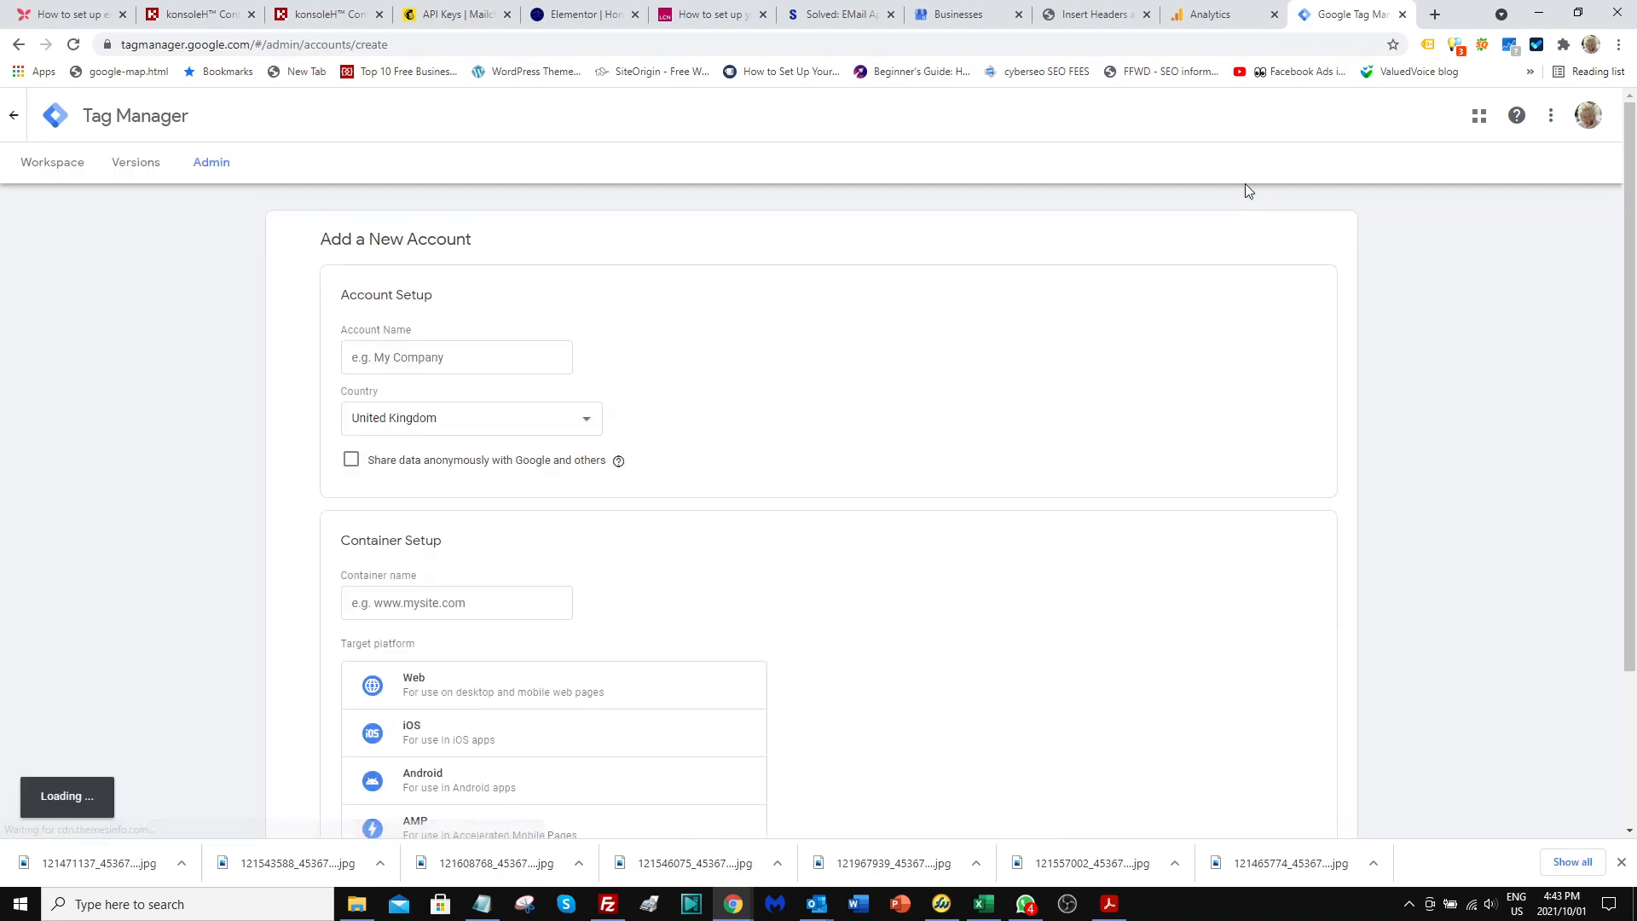
left_click(357, 355)
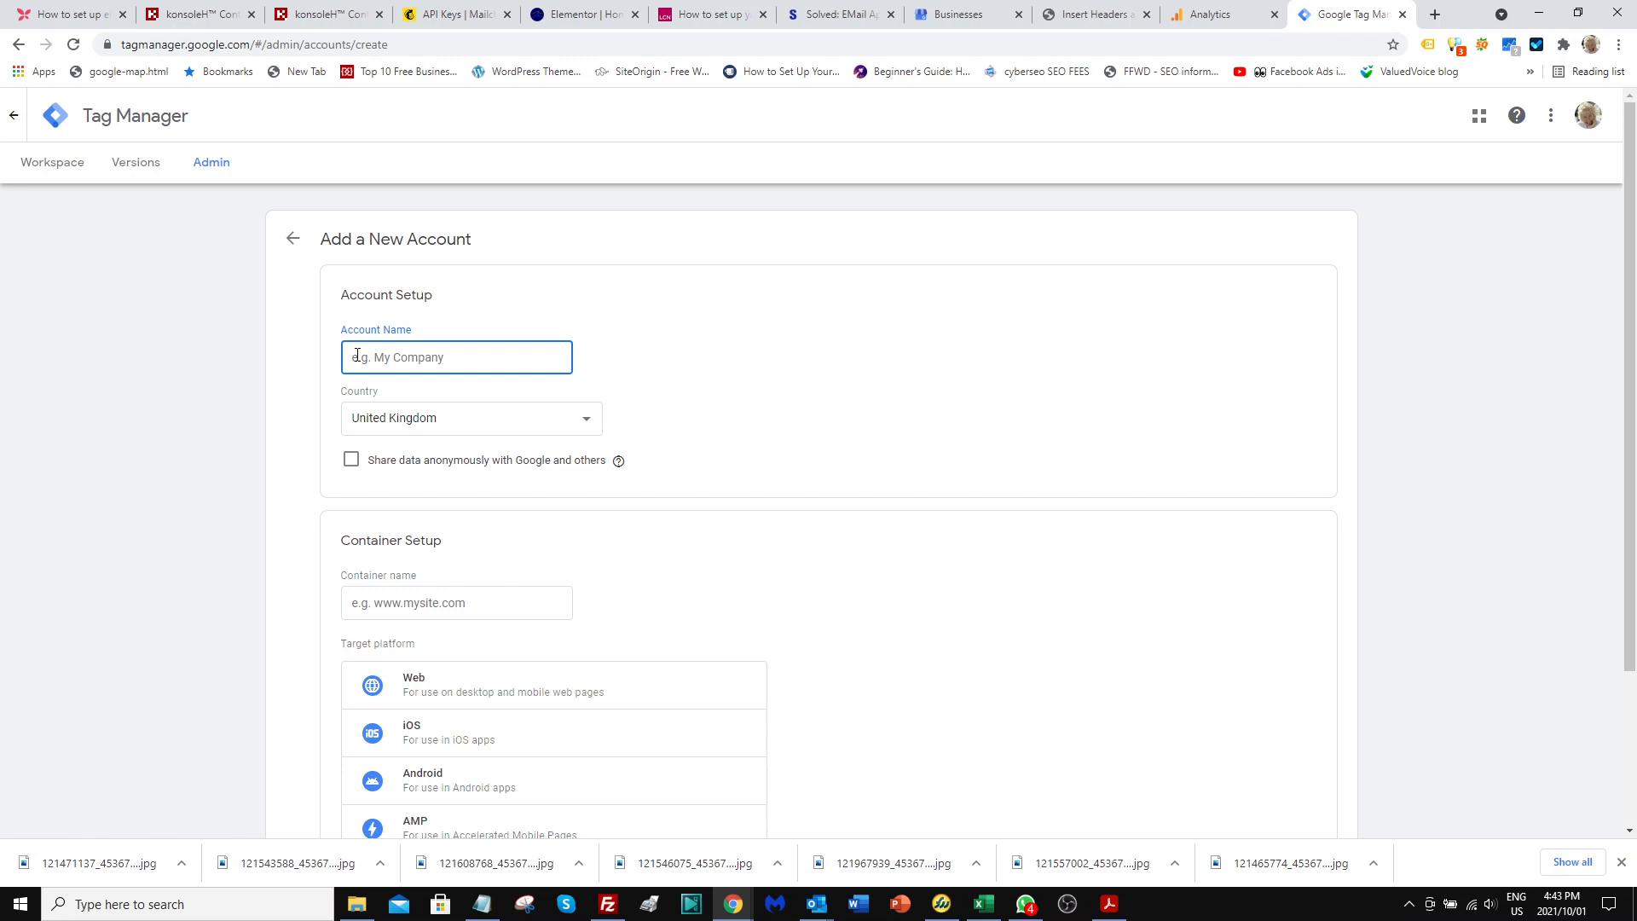
type("Esquare Test")
left_click(444, 427)
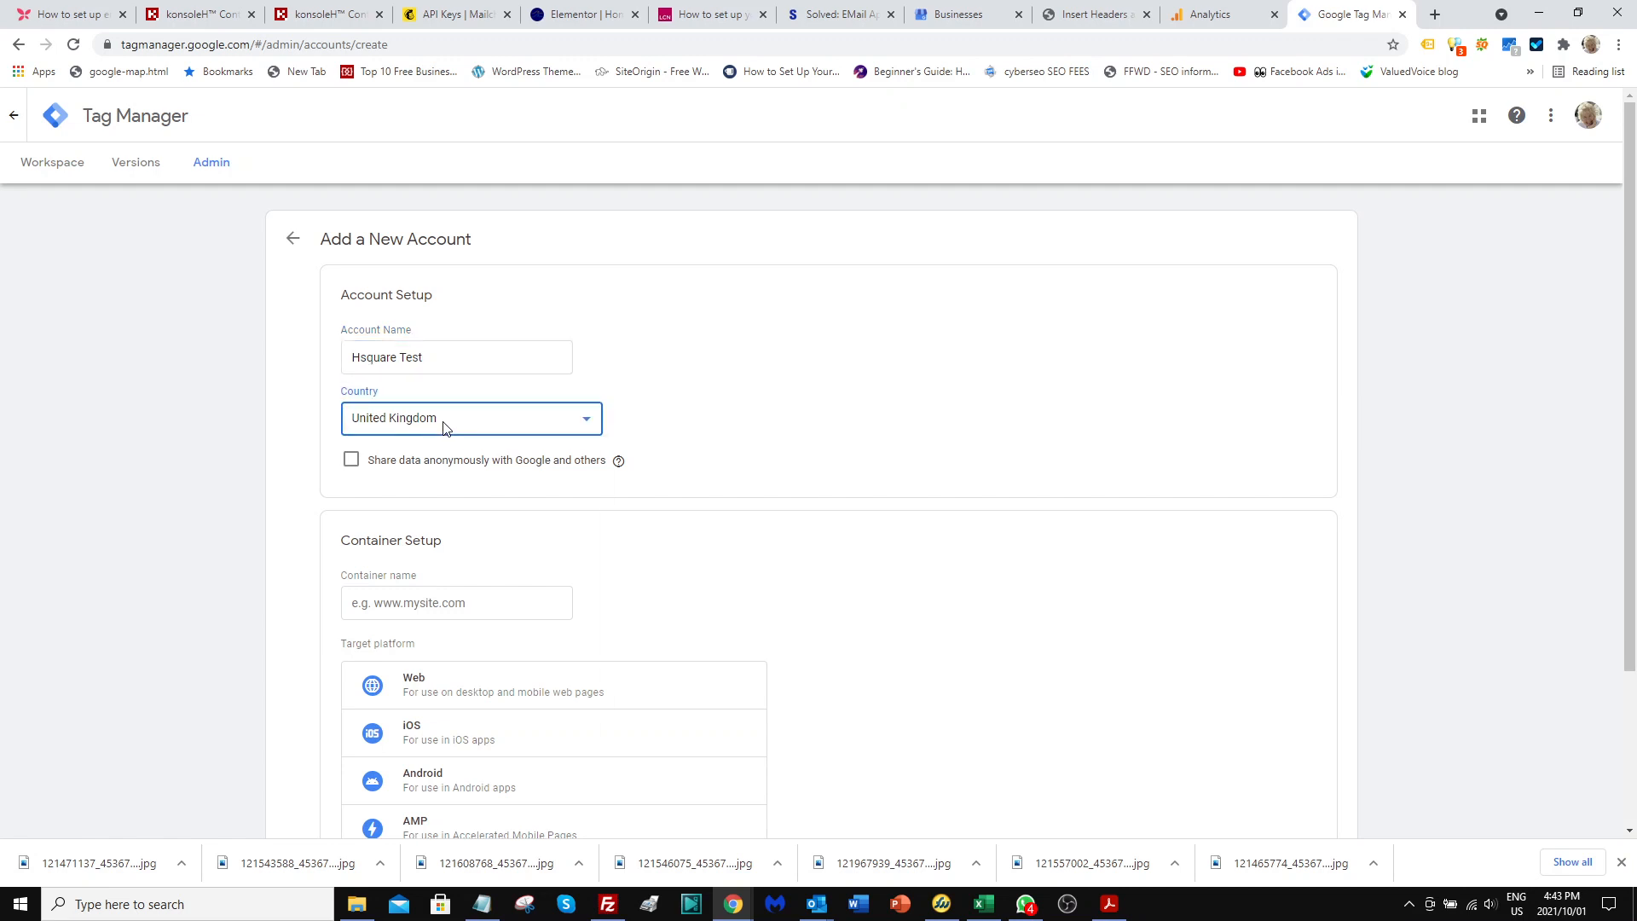
left_click(444, 426)
type("sou")
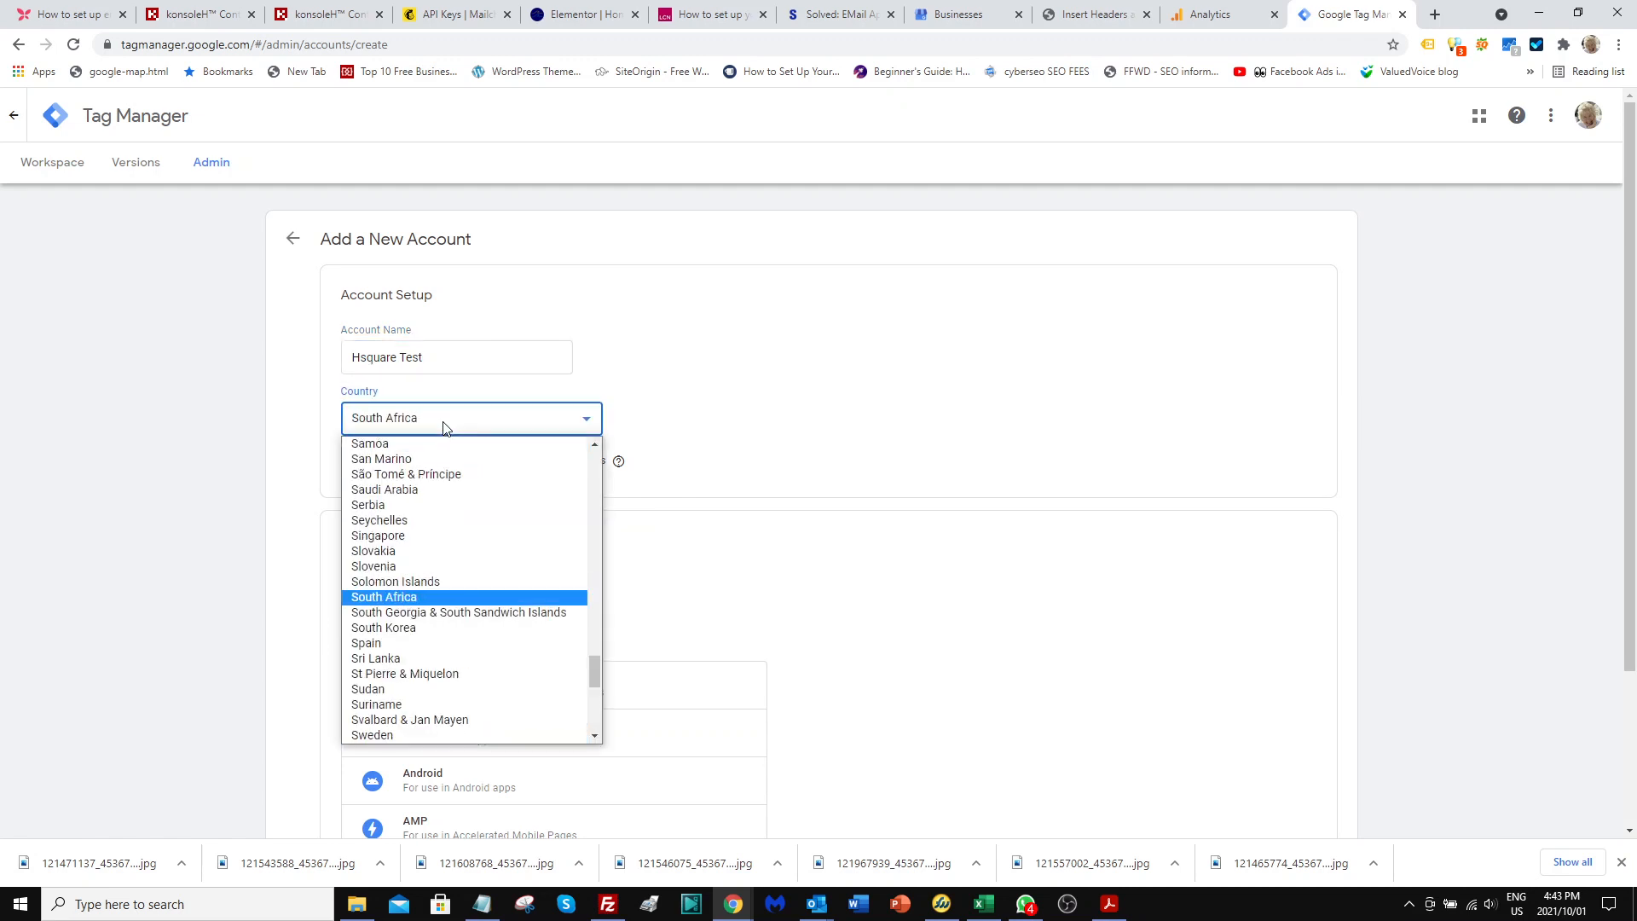
left_click(400, 601)
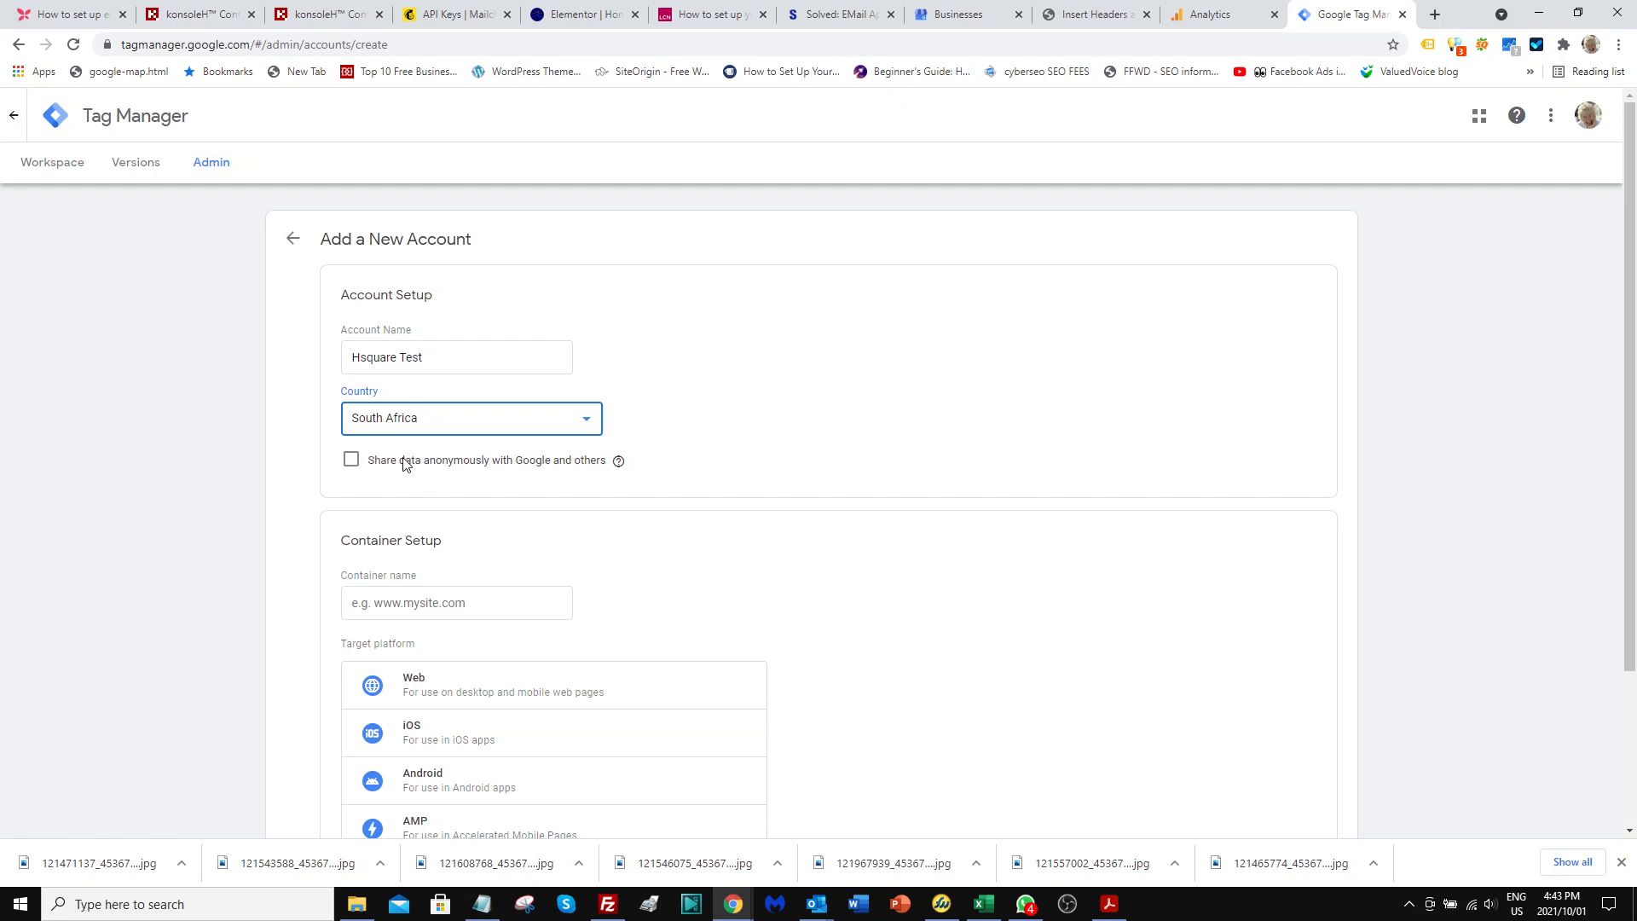
scroll(403, 460, "down", 2)
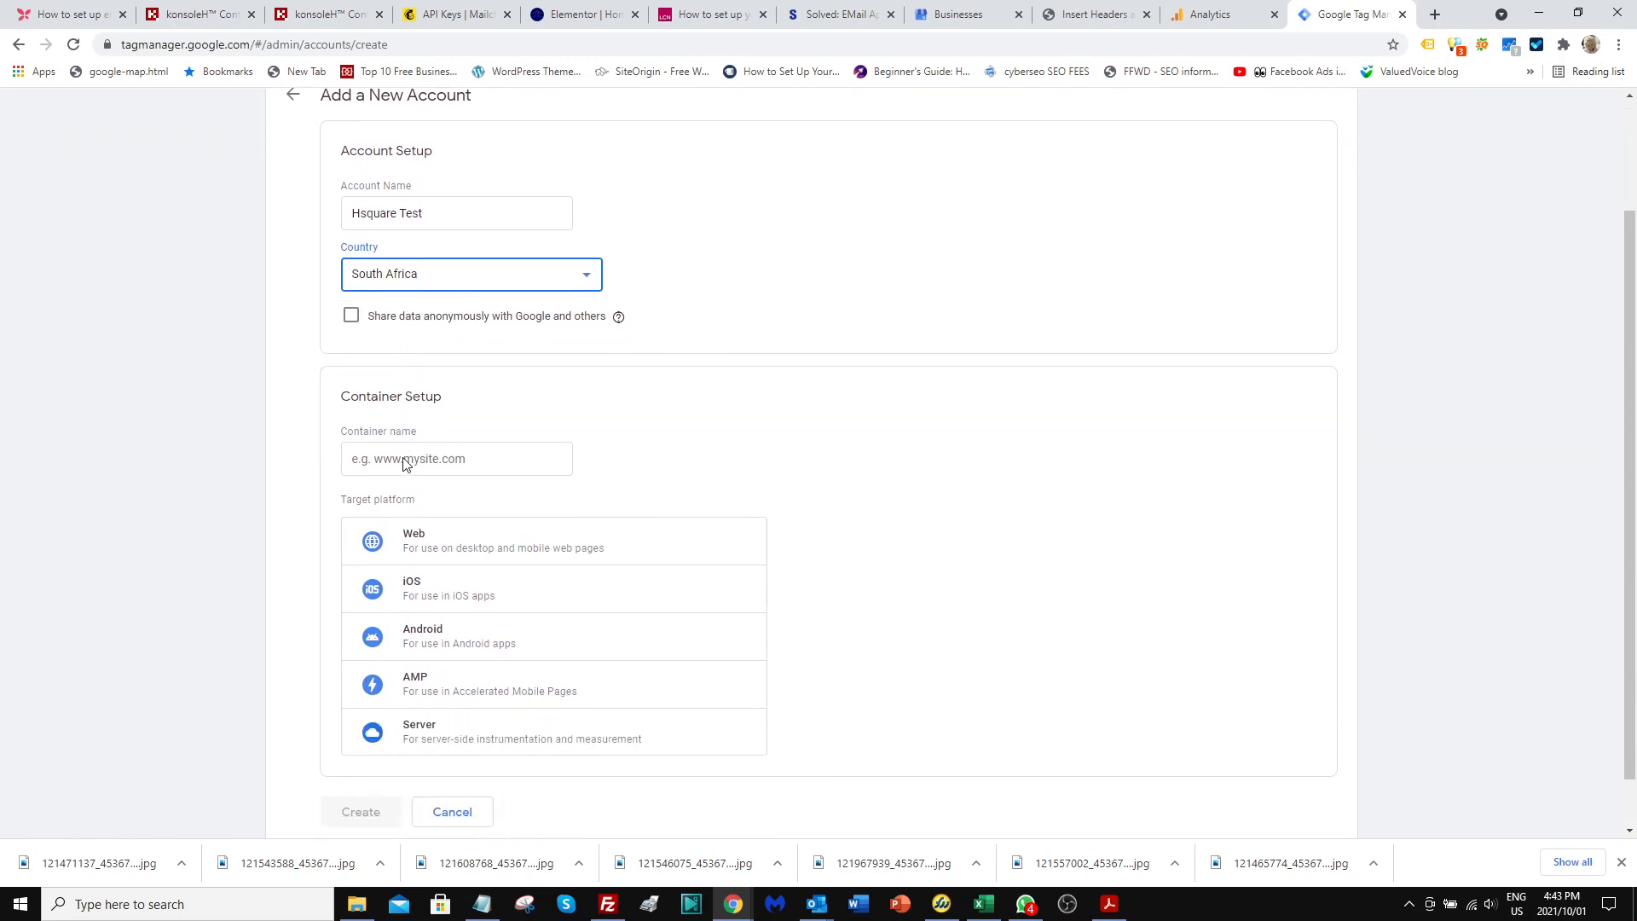
left_click(357, 436)
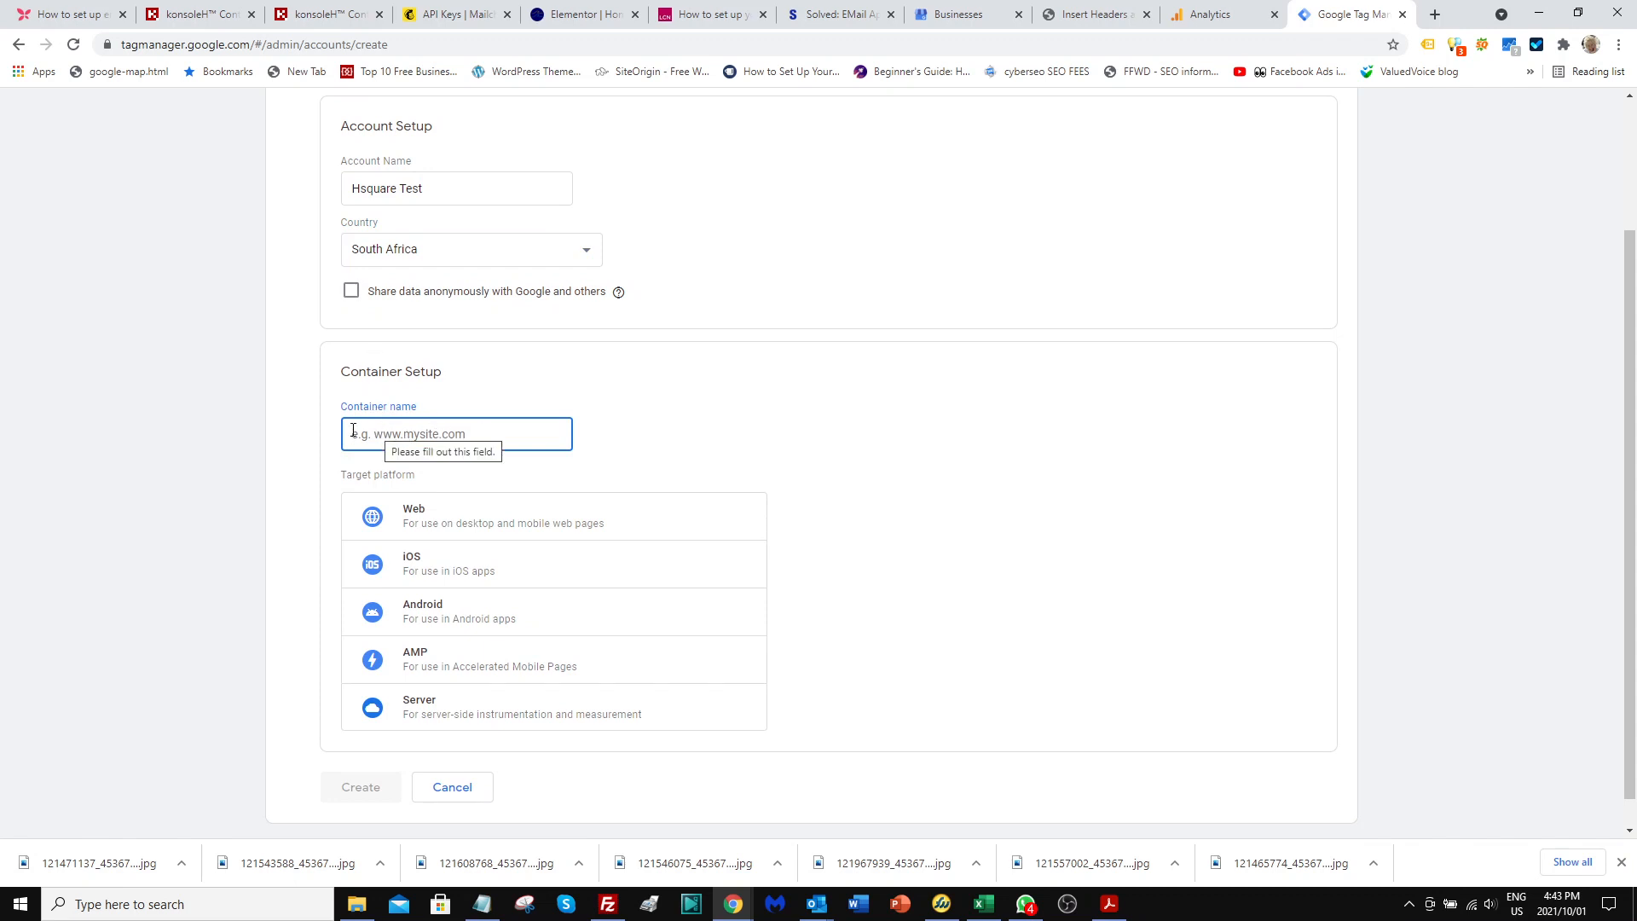
left_click(1082, 15)
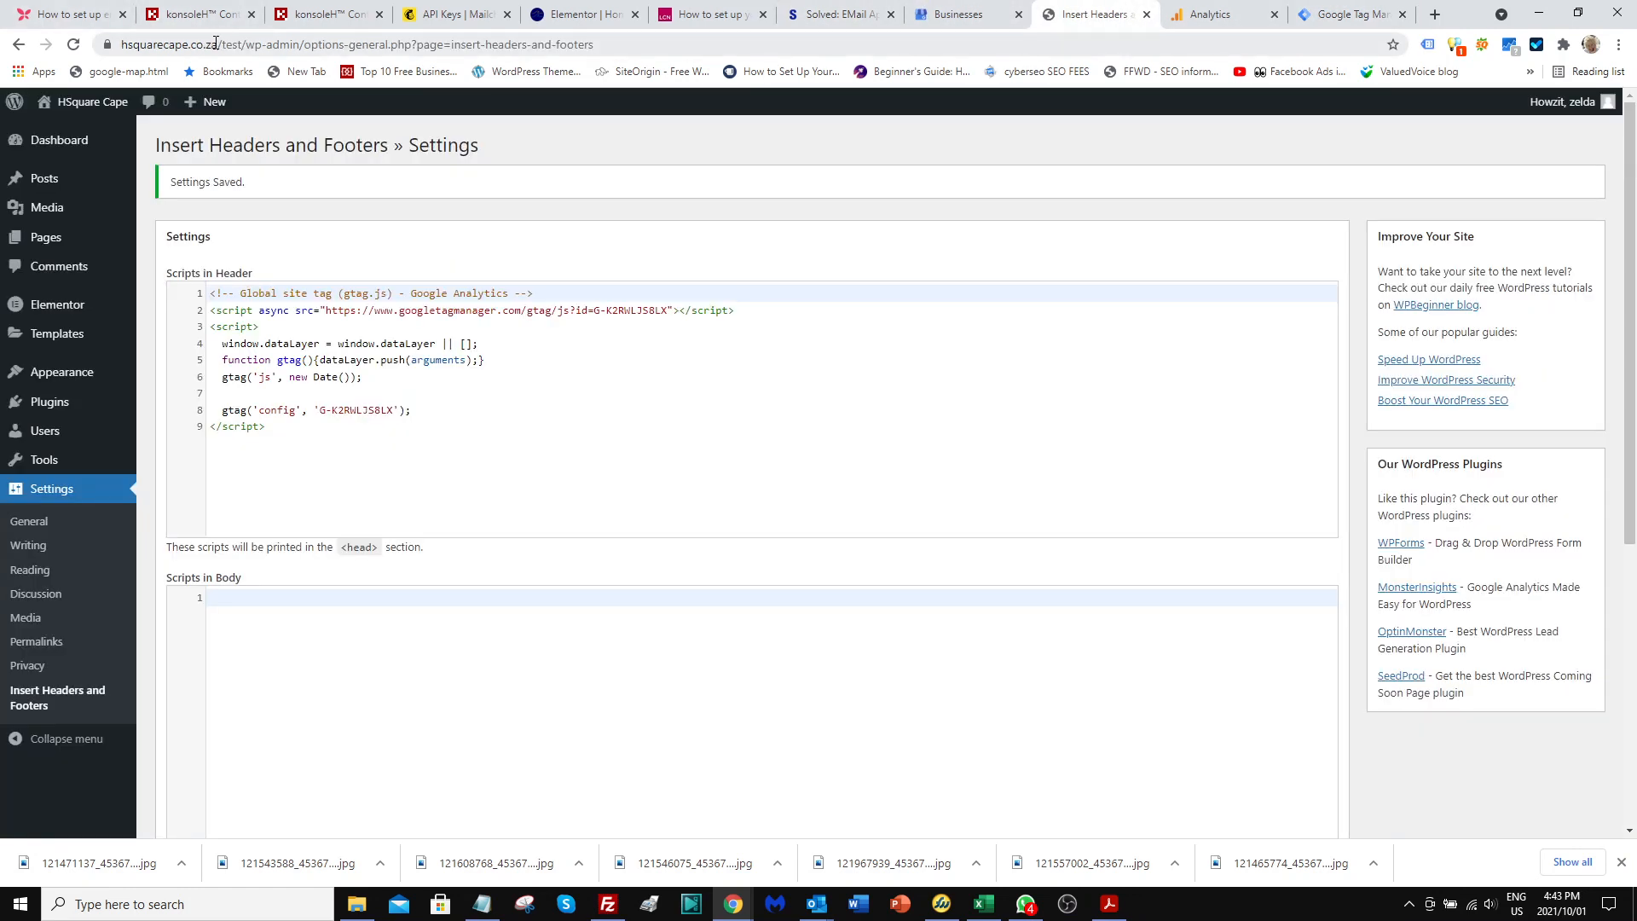
left_click_drag(281, 44, 98, 44)
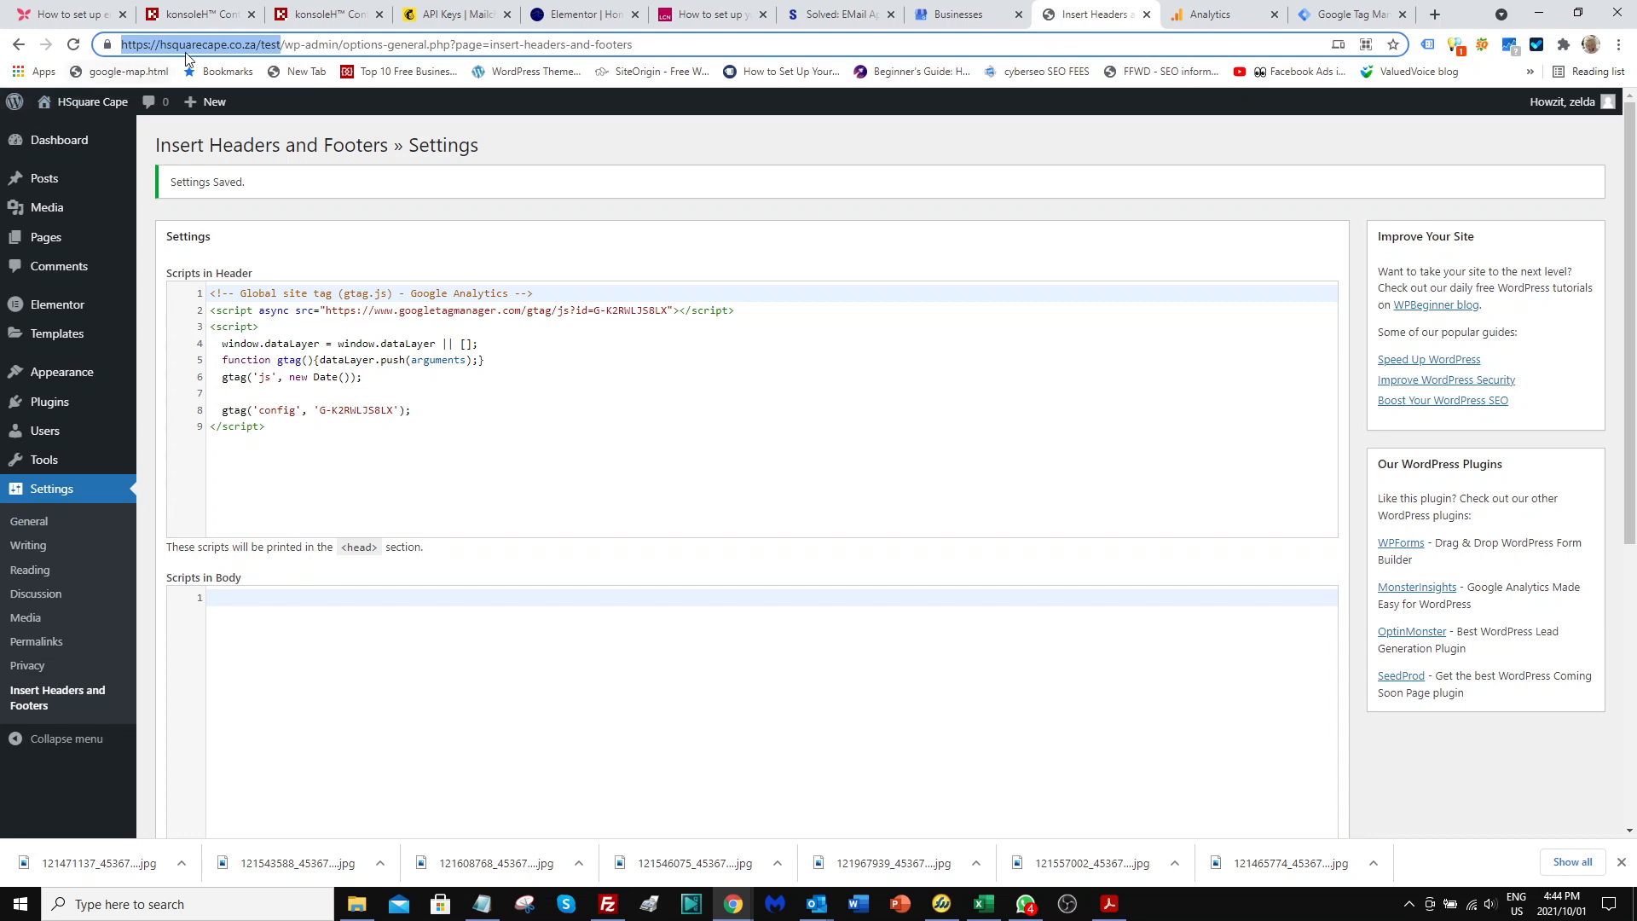
left_click(1339, 15)
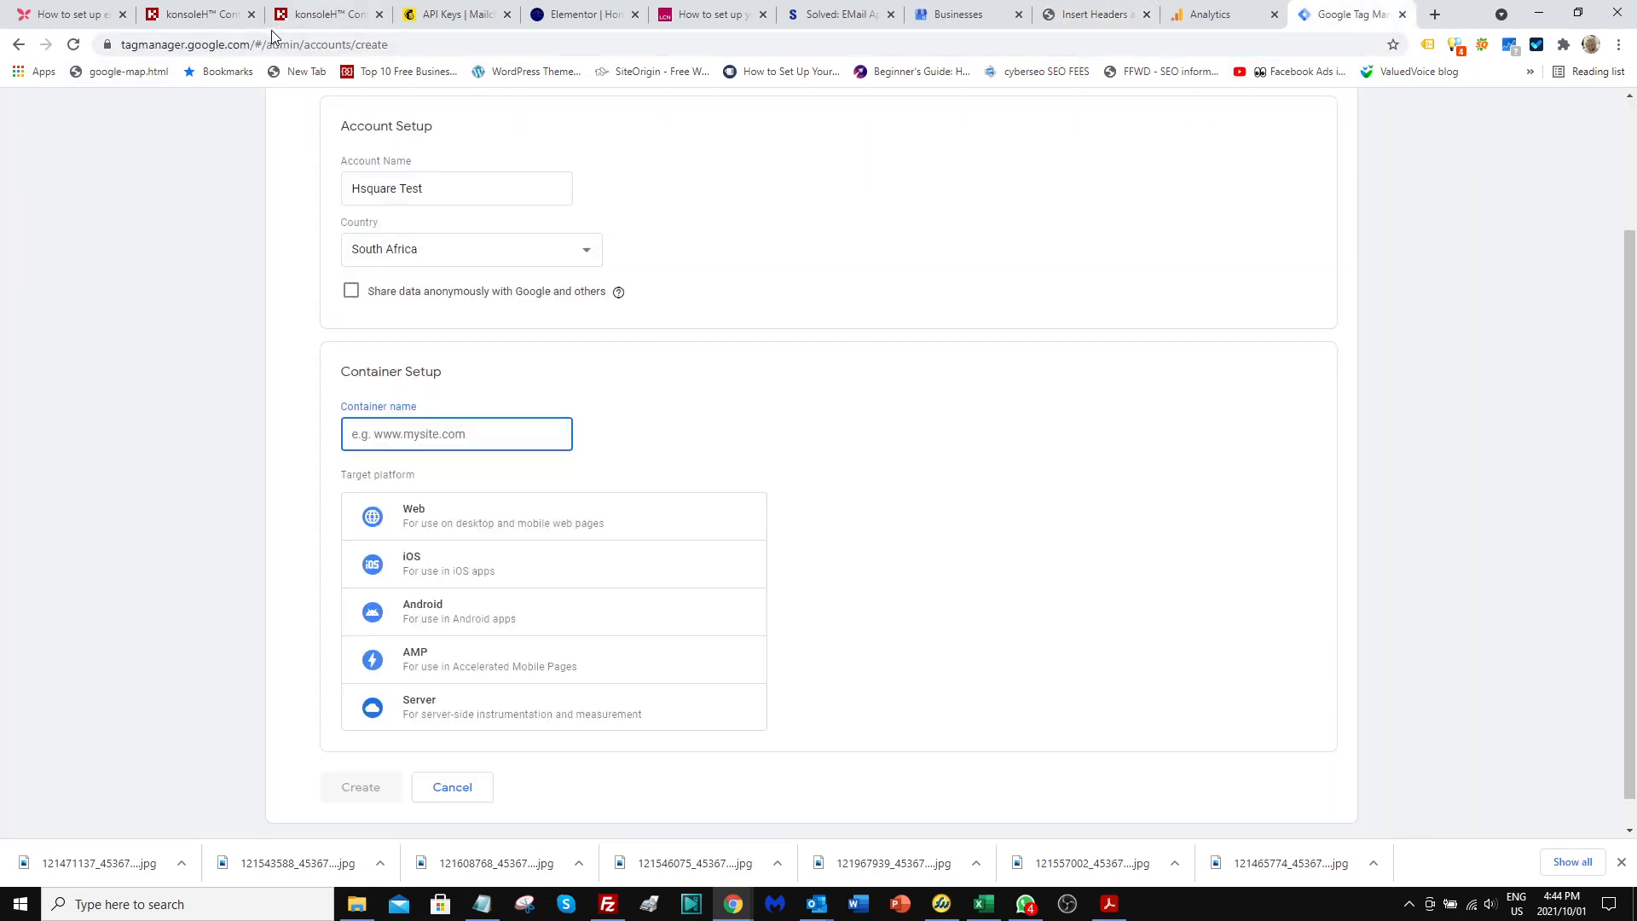
key("ctrl+v")
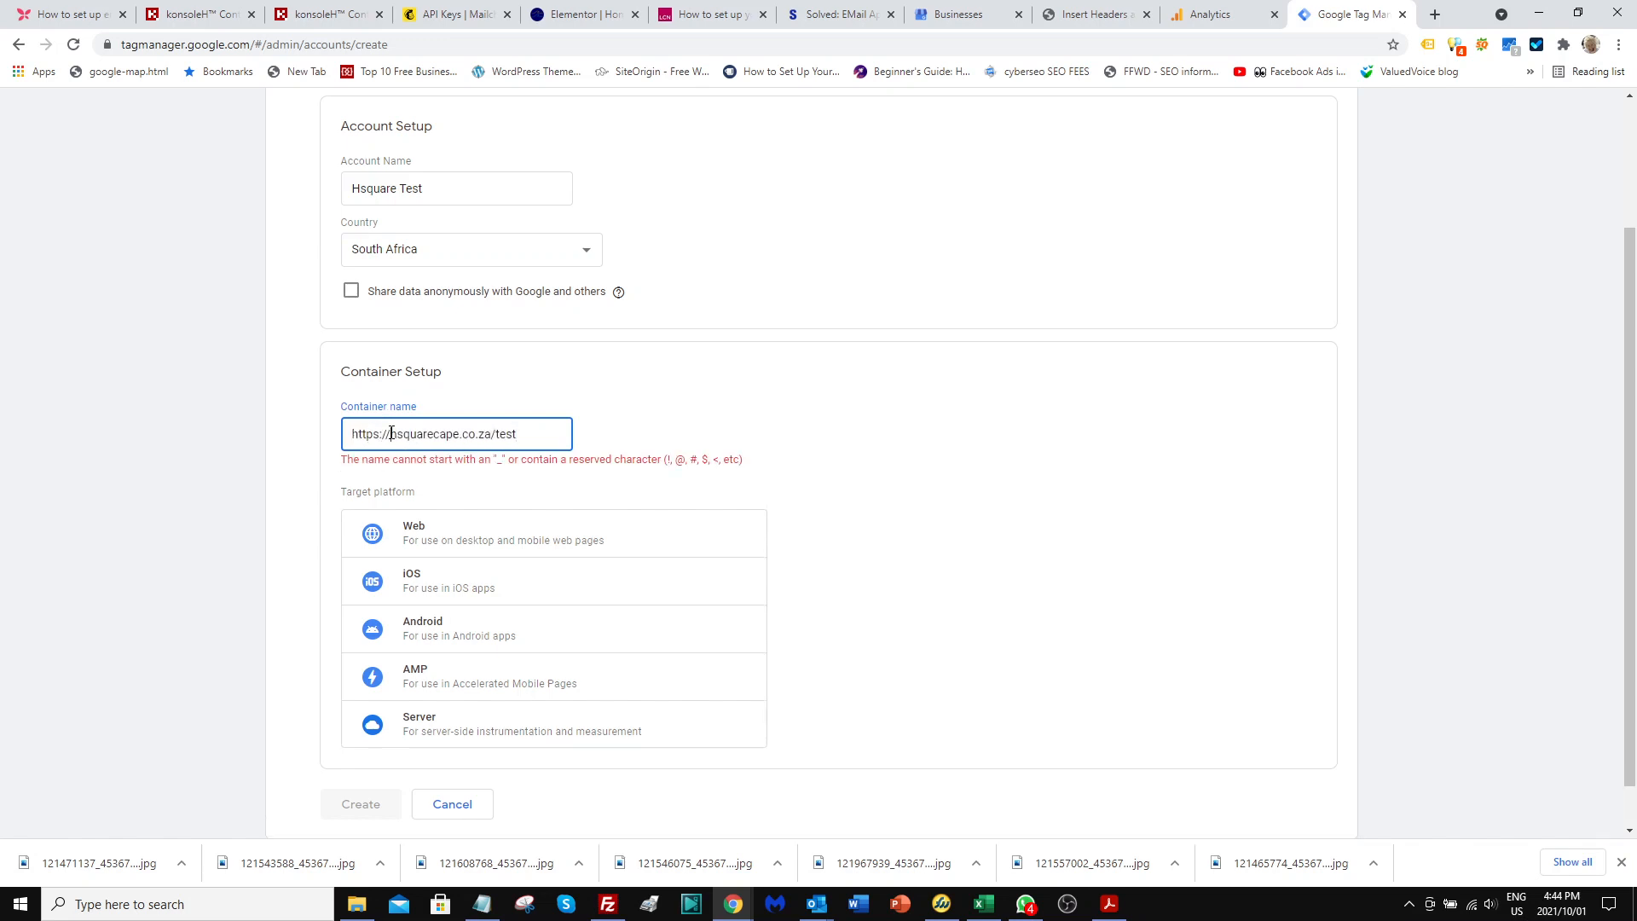
left_click_drag(391, 433, 310, 432)
key("BackSpace")
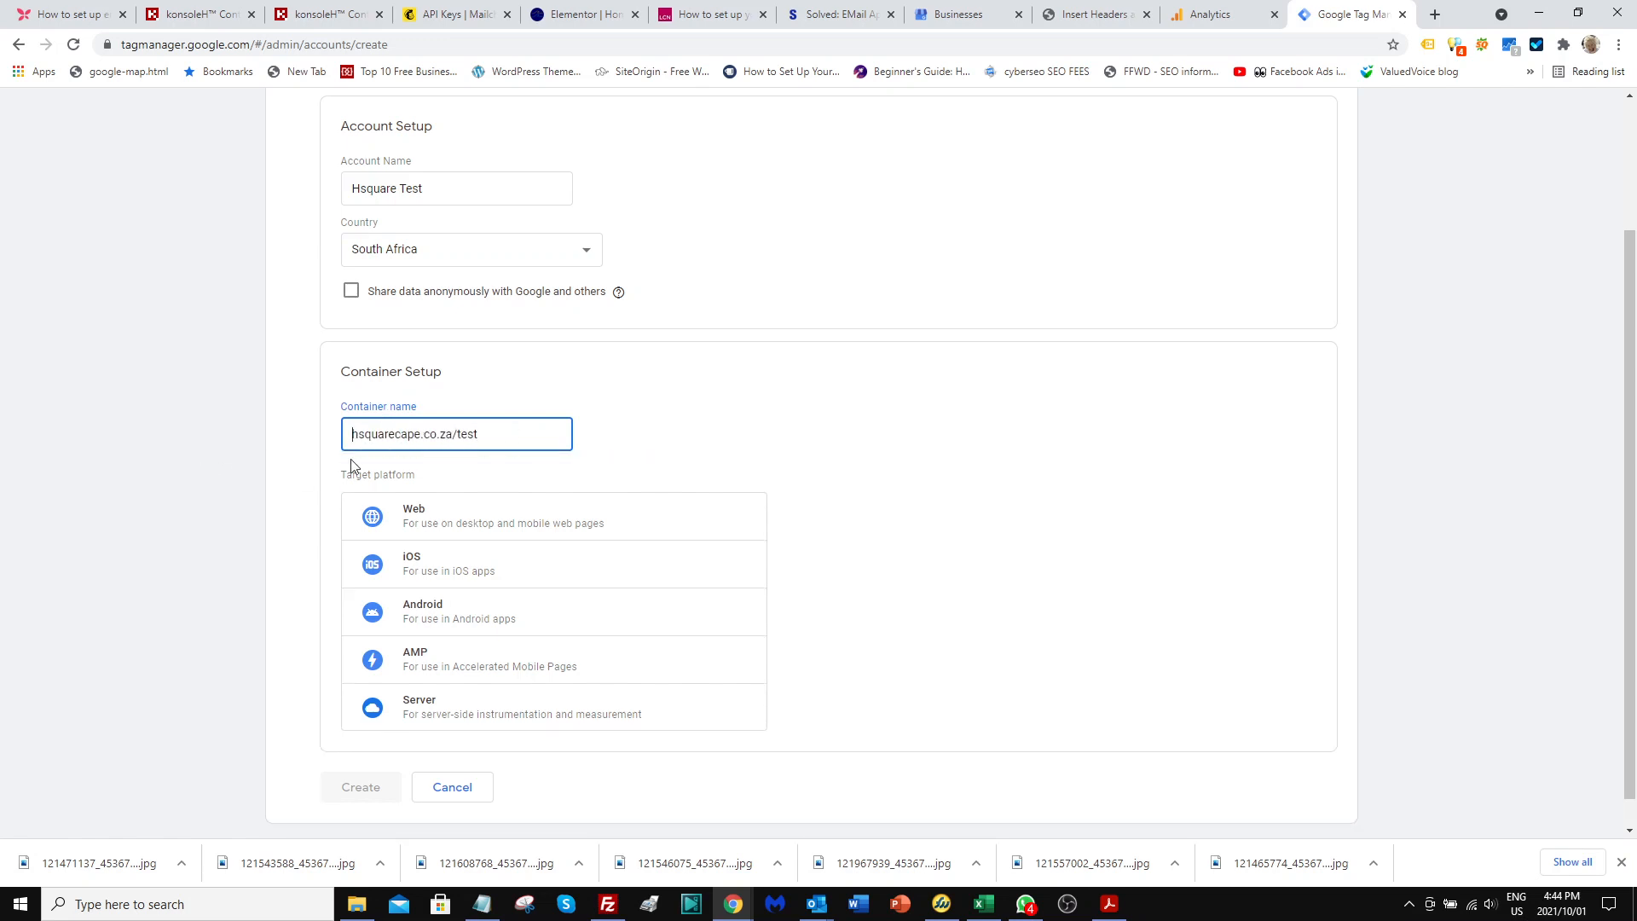
Choose Web as the container's target platform, create the account, and accept the Terms of Service Agreement.
scroll(358, 460, "down", 1)
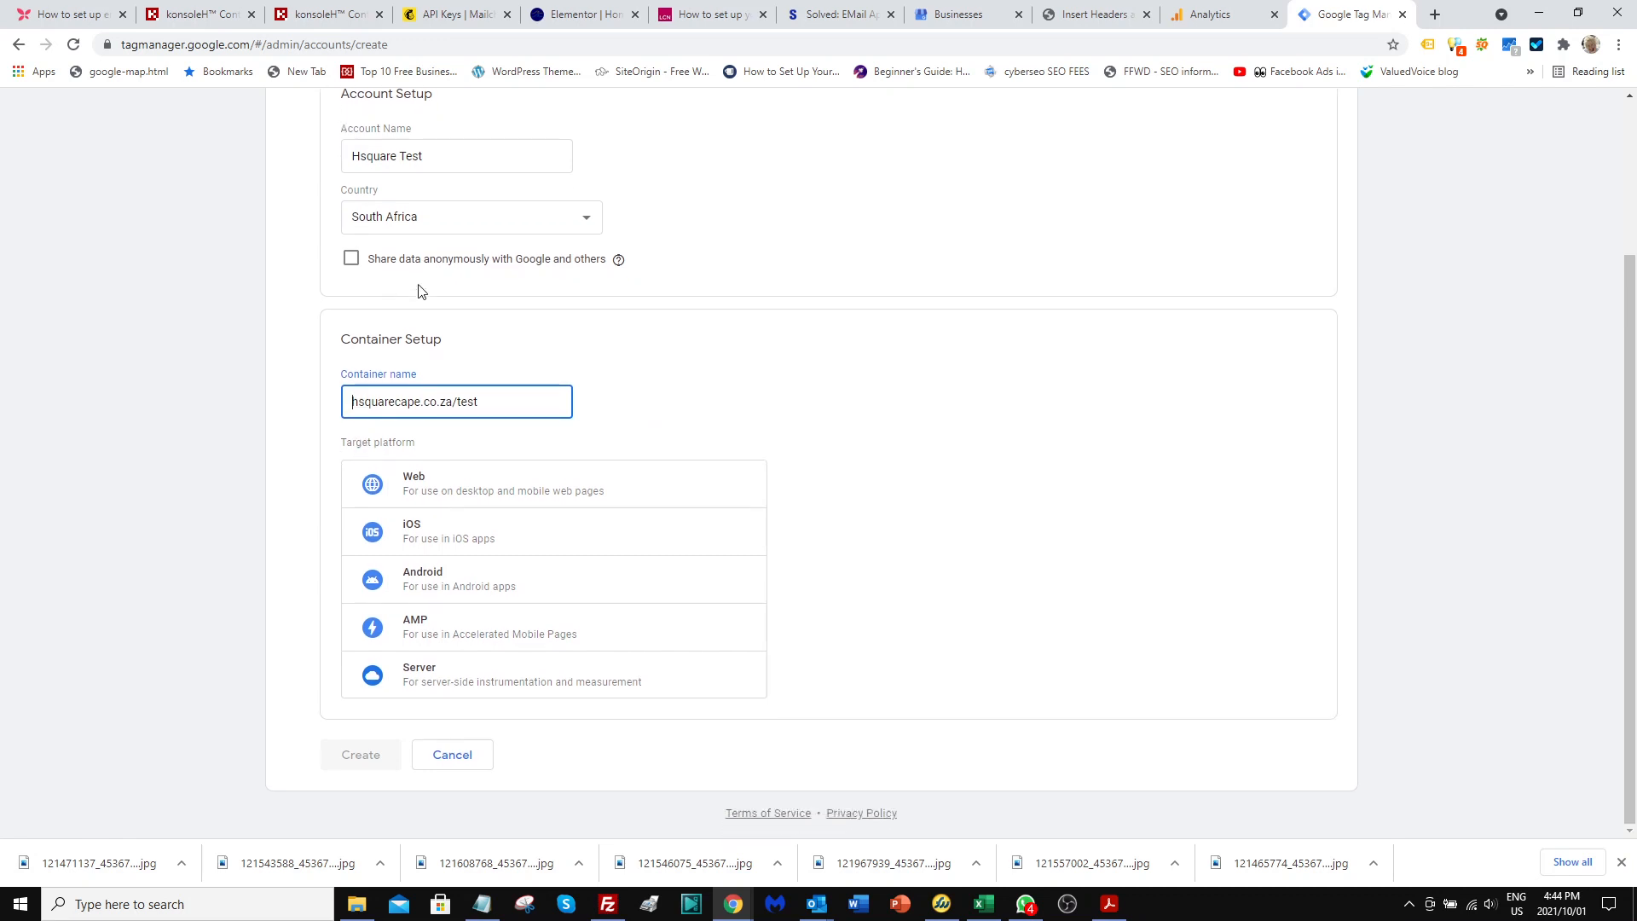
left_click(422, 486)
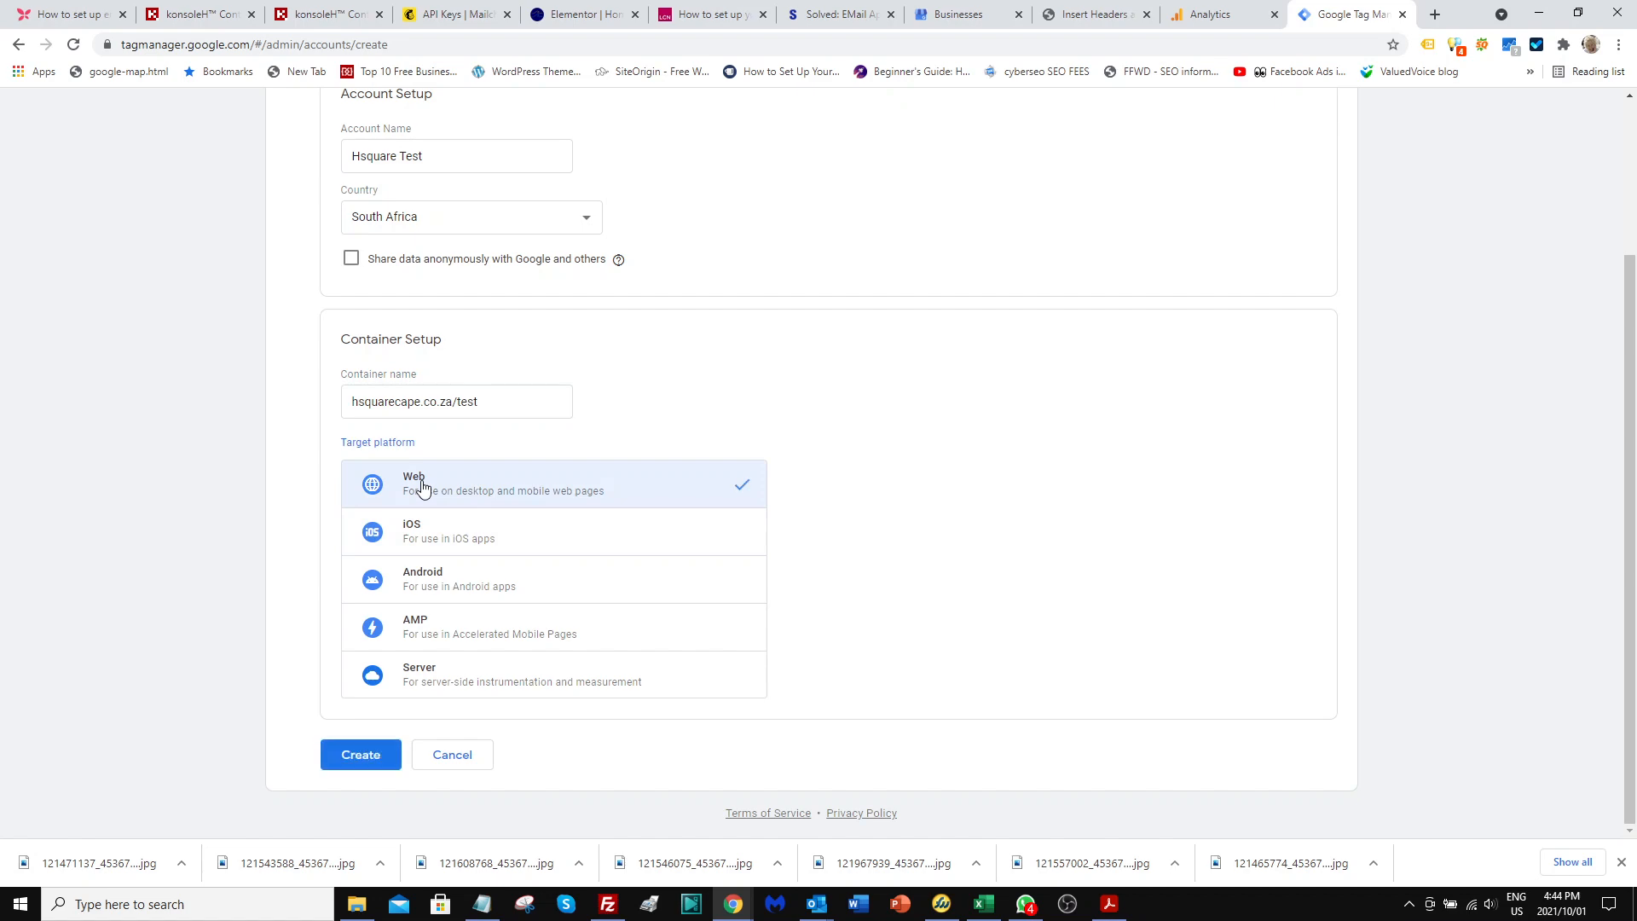
left_click(362, 769)
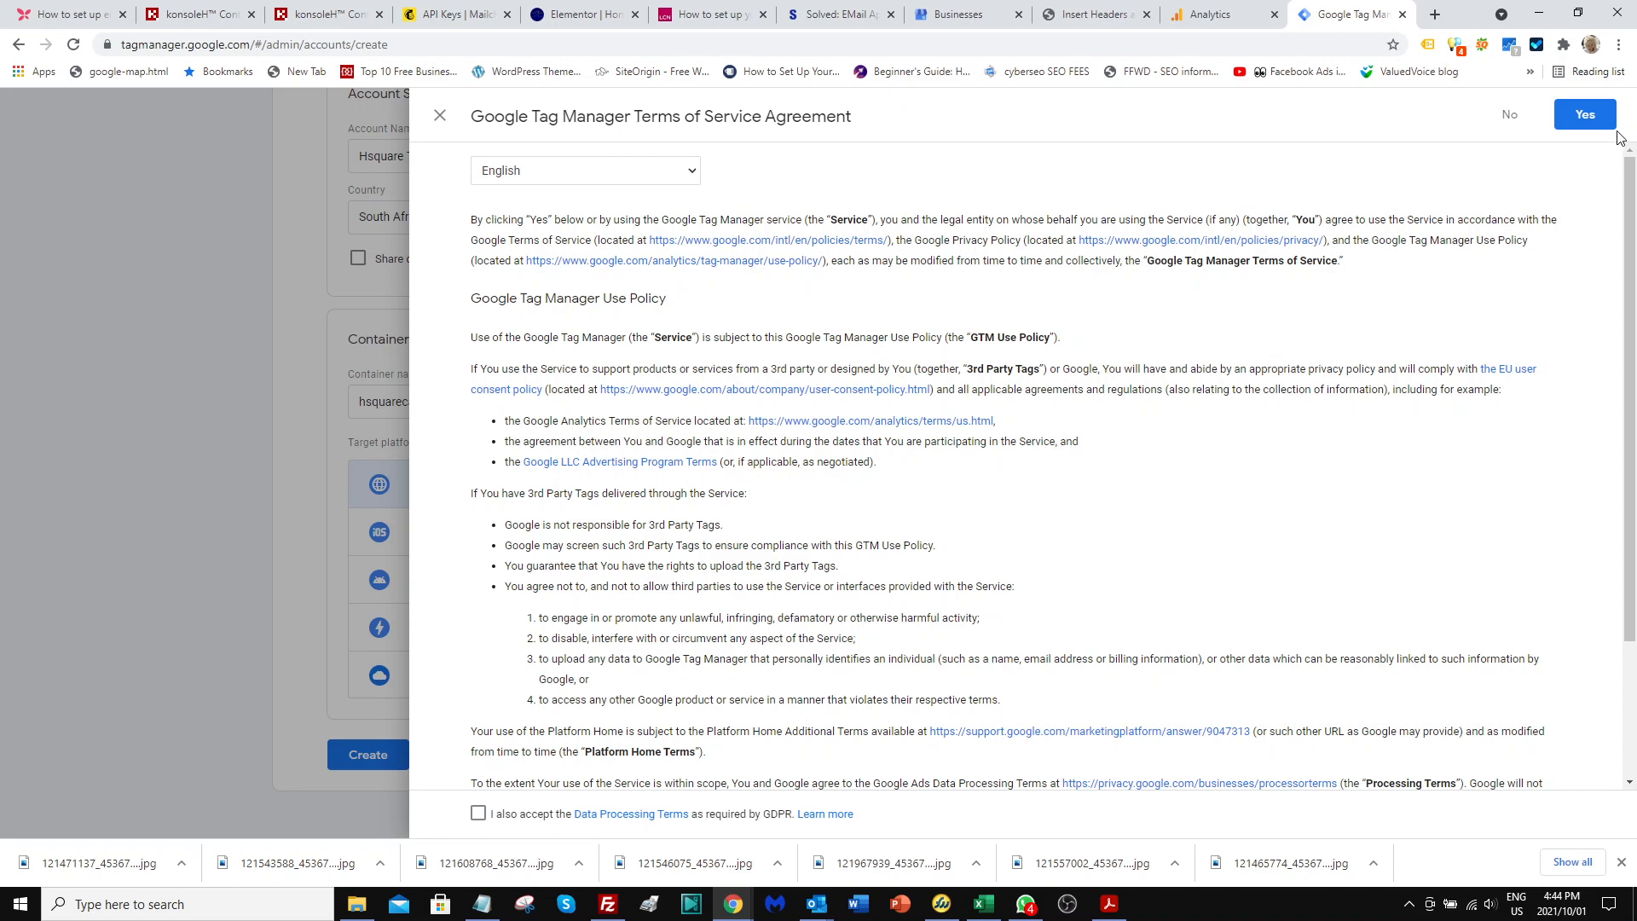
left_click(1588, 119)
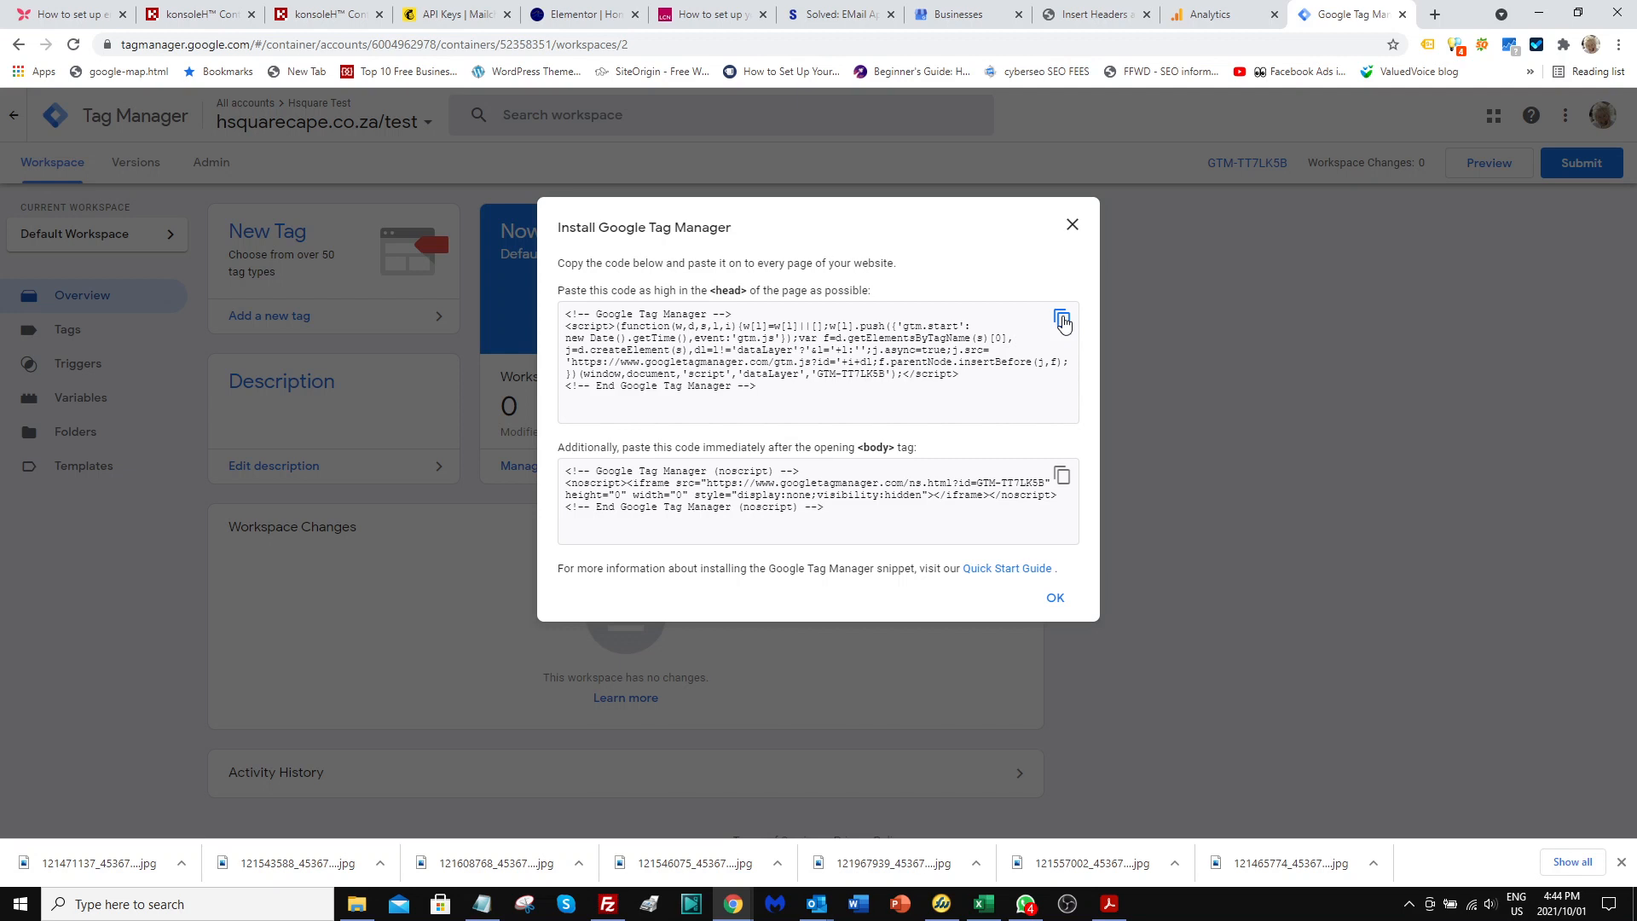
Copy the Tag Manager head snippet and paste it on a new line below the Analytics tag in WordPress's Scripts in Header.
left_click(1062, 321)
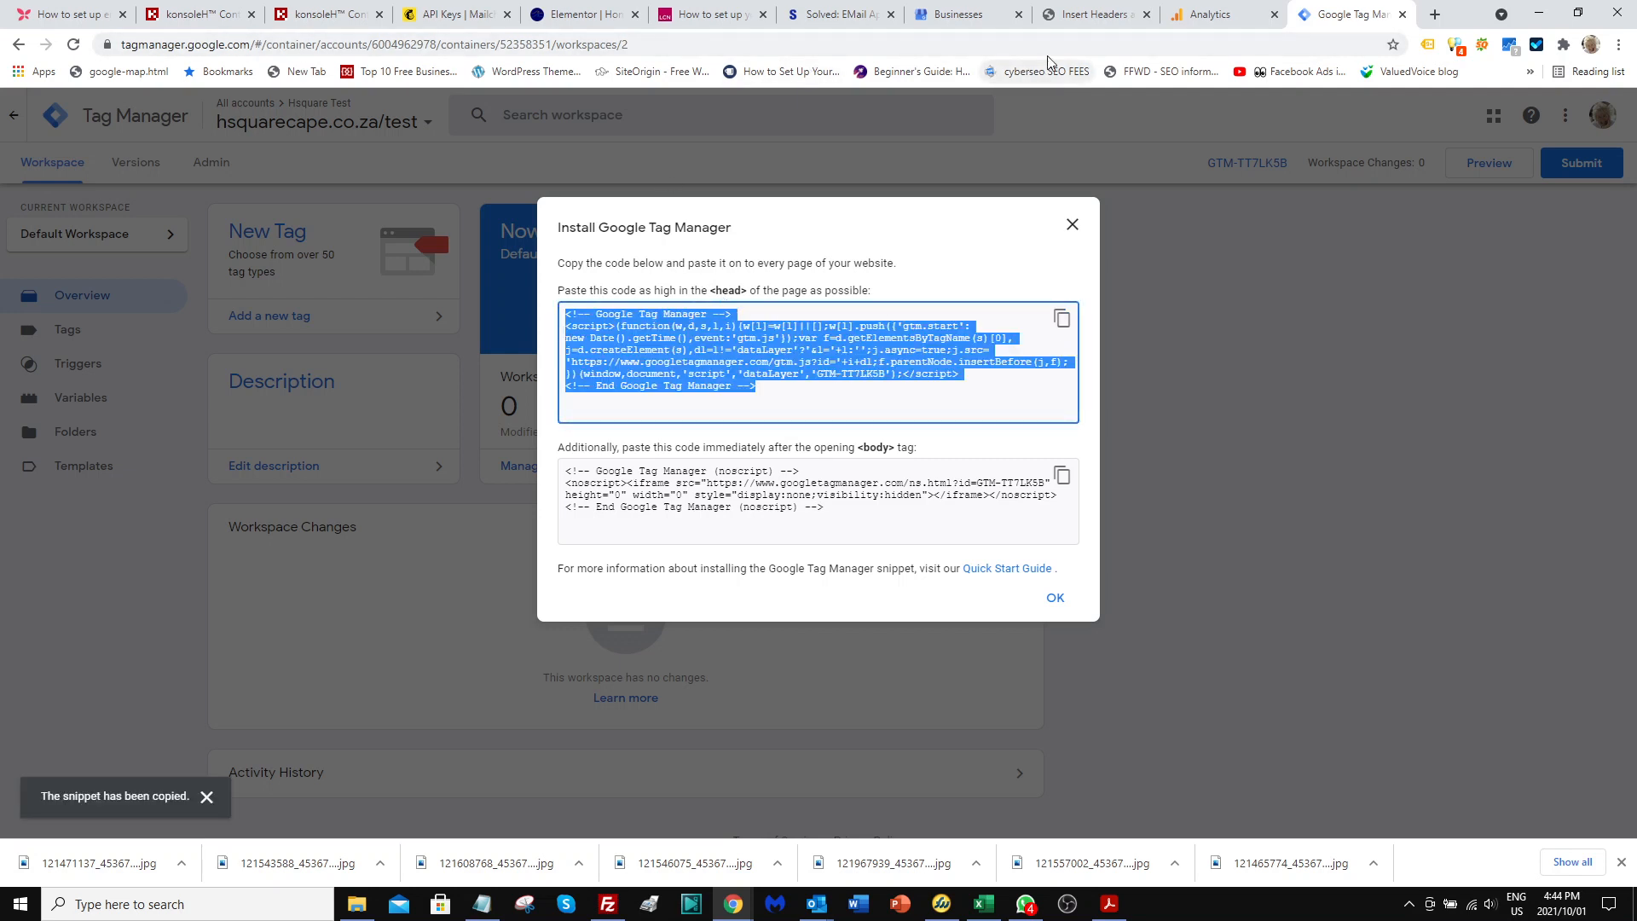
left_click(1073, 20)
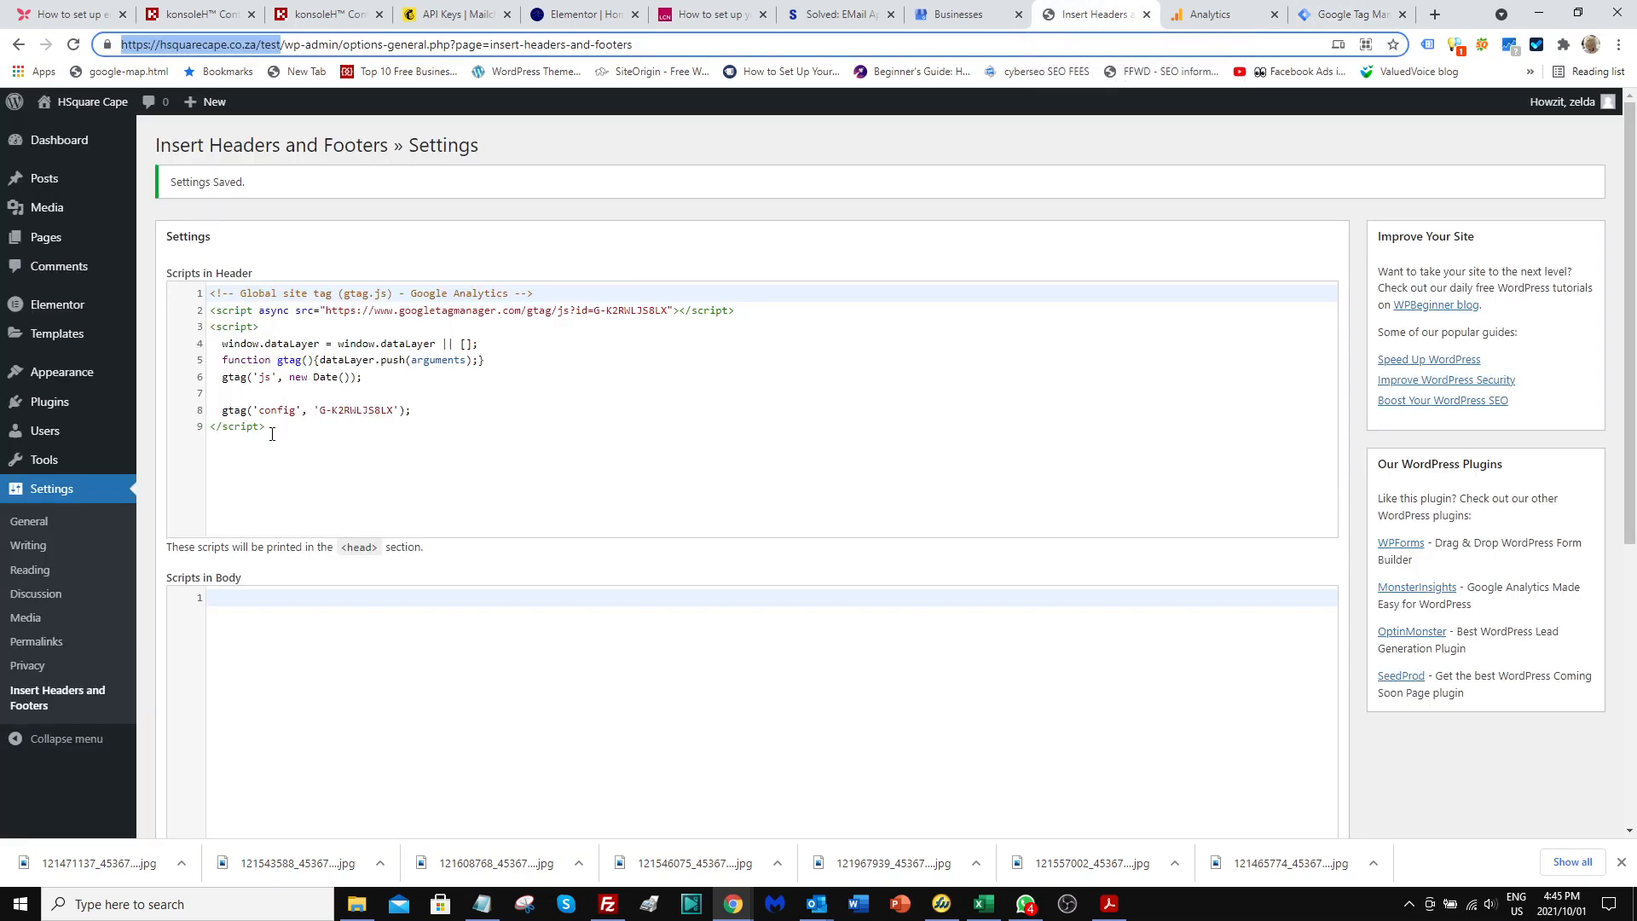
left_click(274, 428)
key("Return")
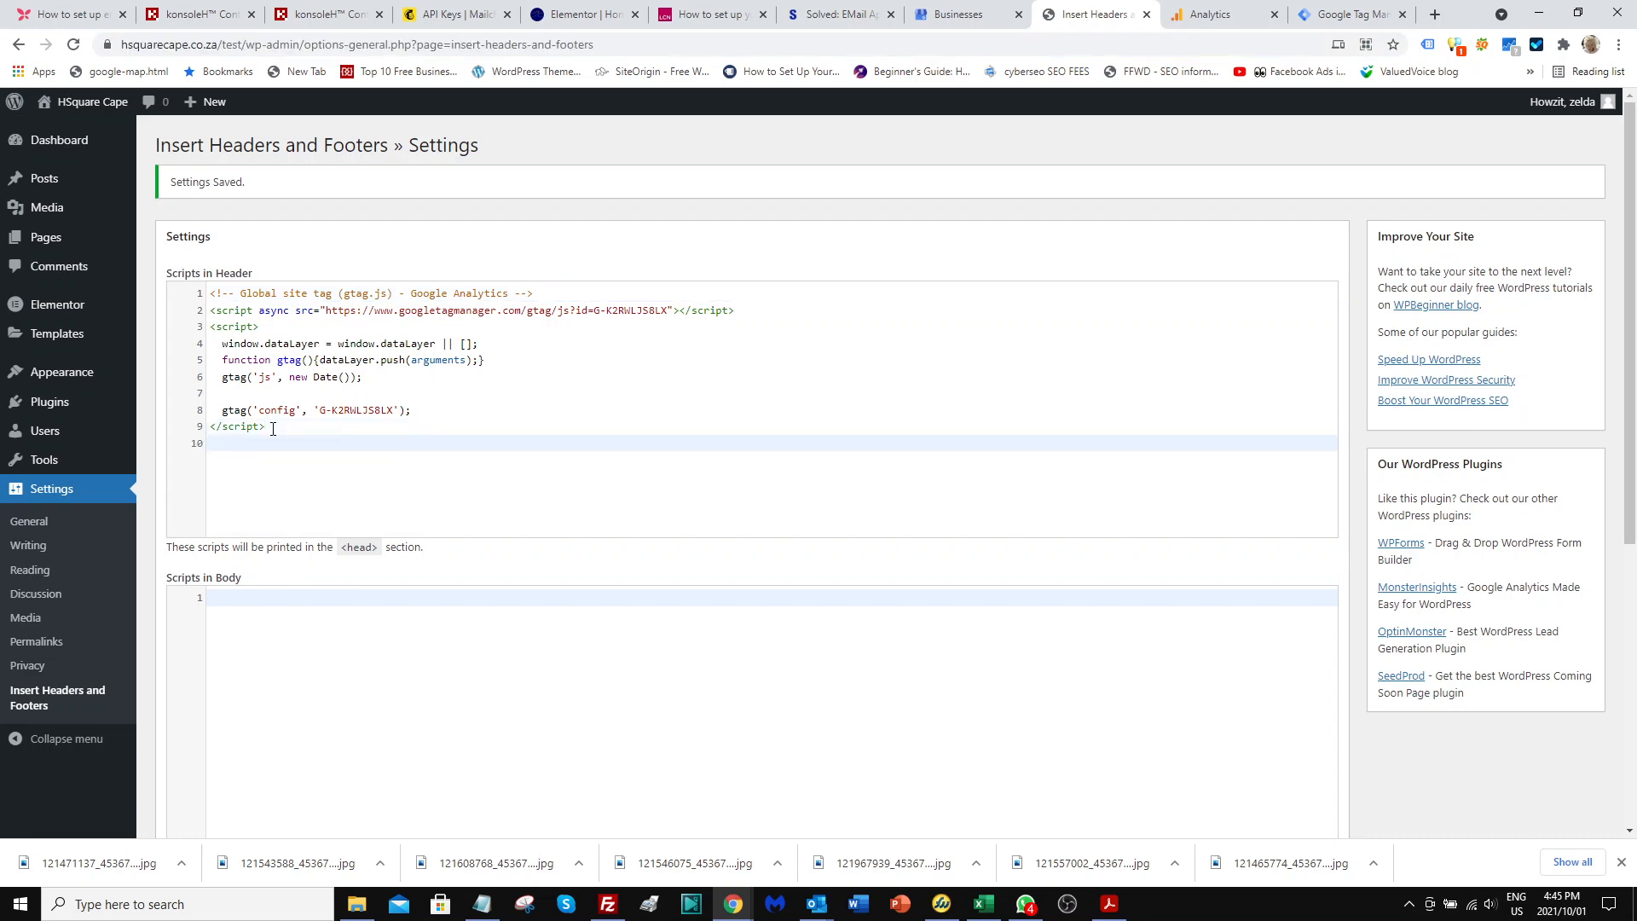
key("ctrl+v")
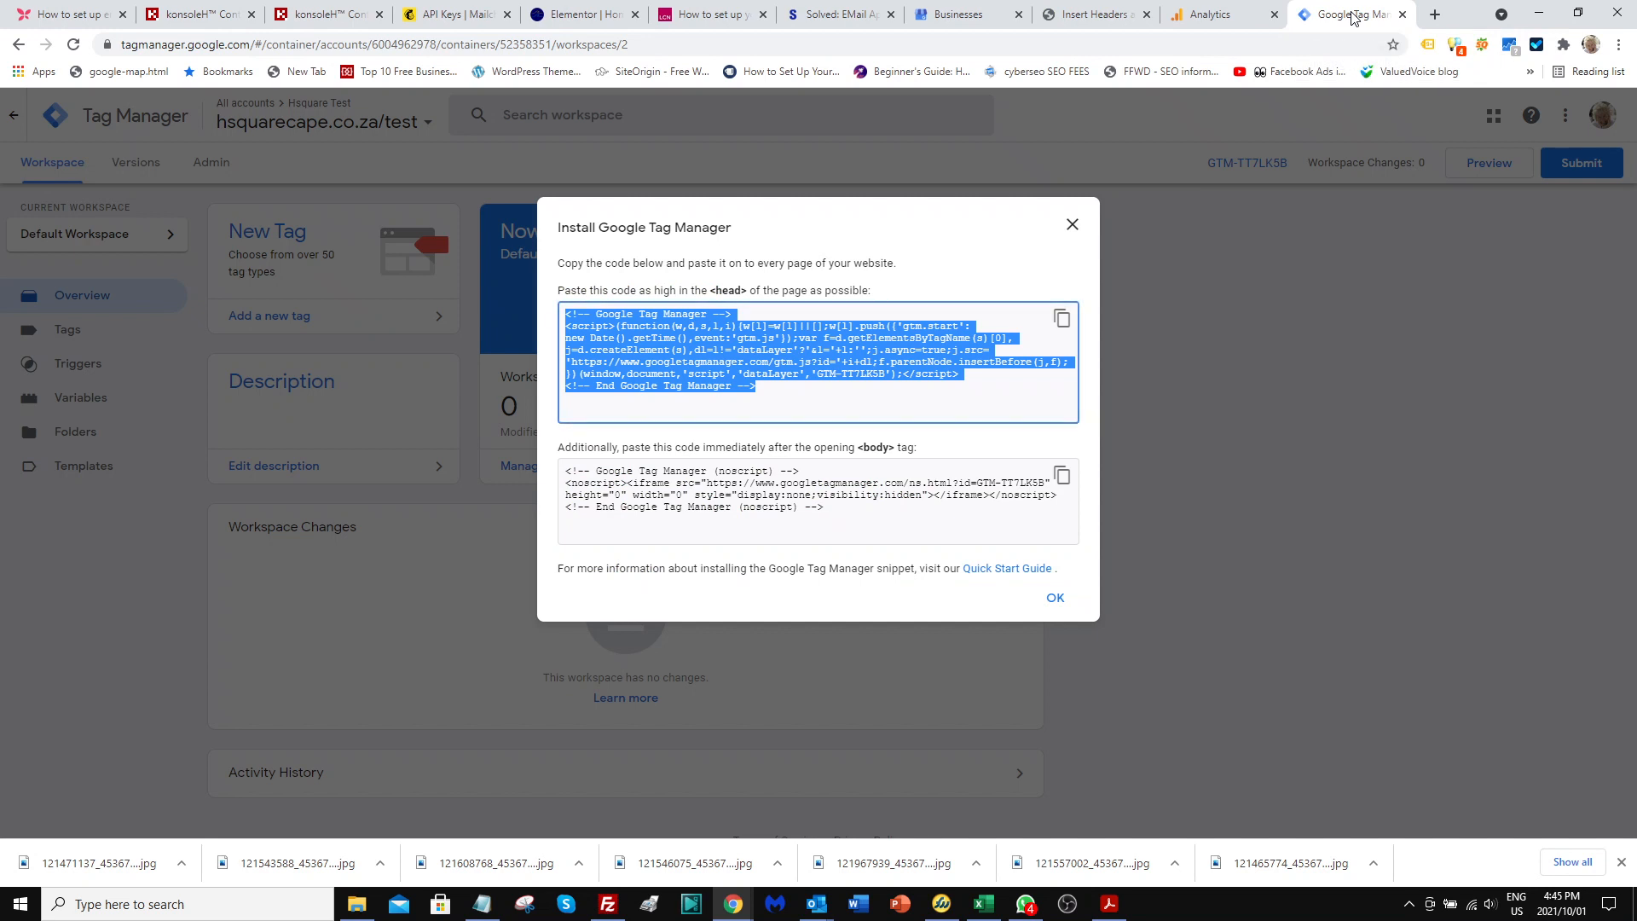
Copy the Tag Manager noscript snippet into Scripts in Body of the WordPress plugin and save the settings.
left_click(1350, 13)
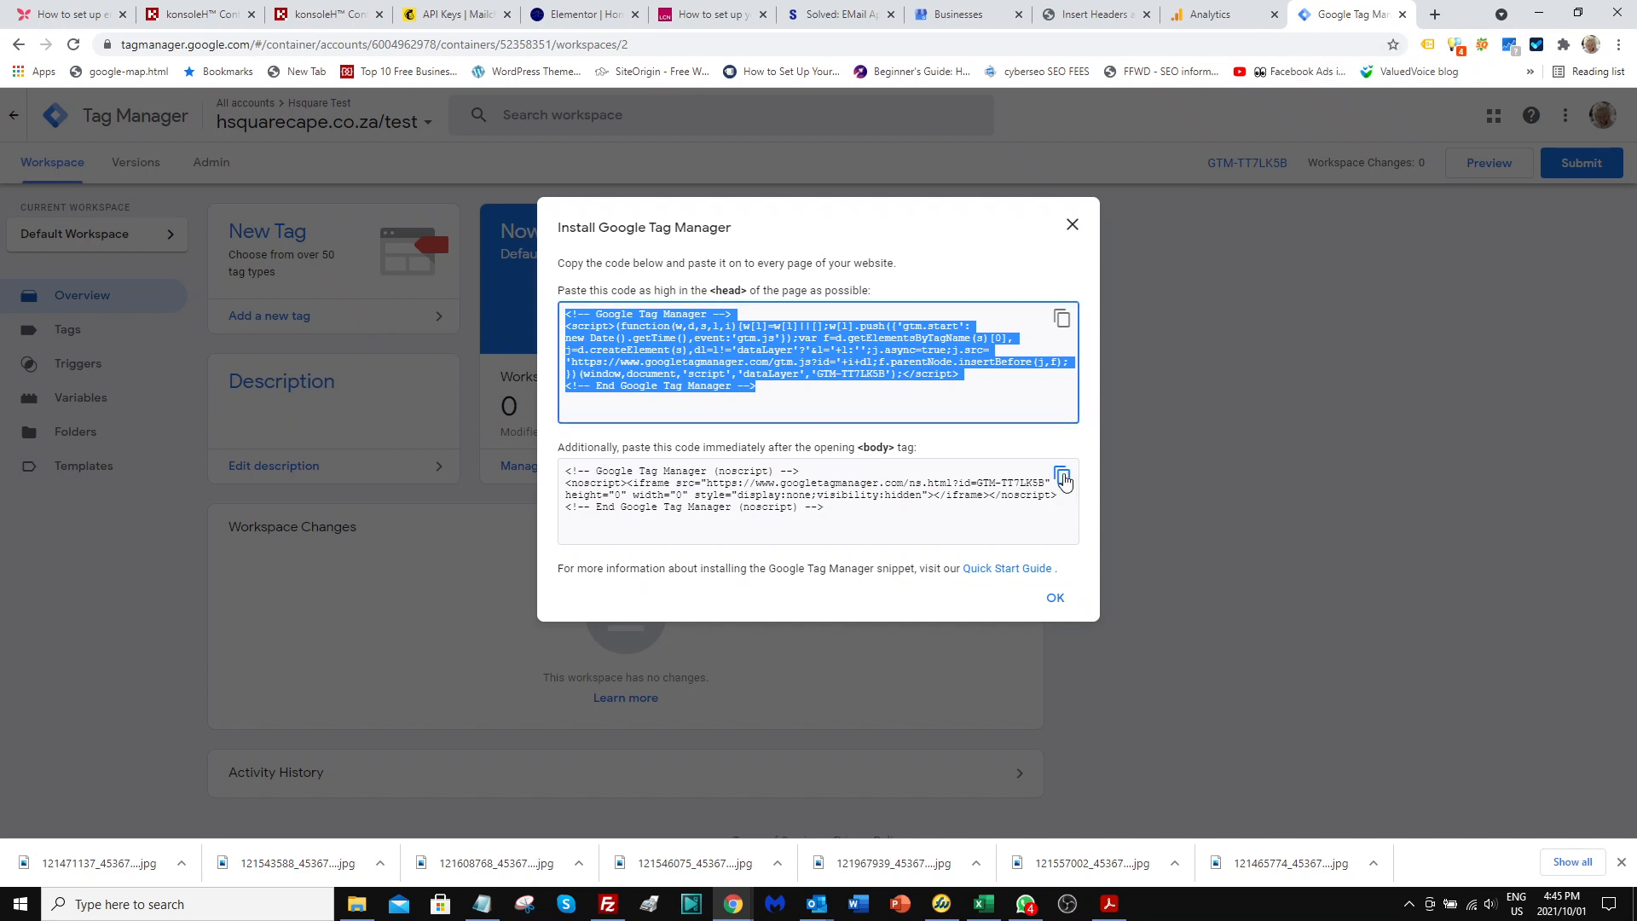
left_click(1063, 478)
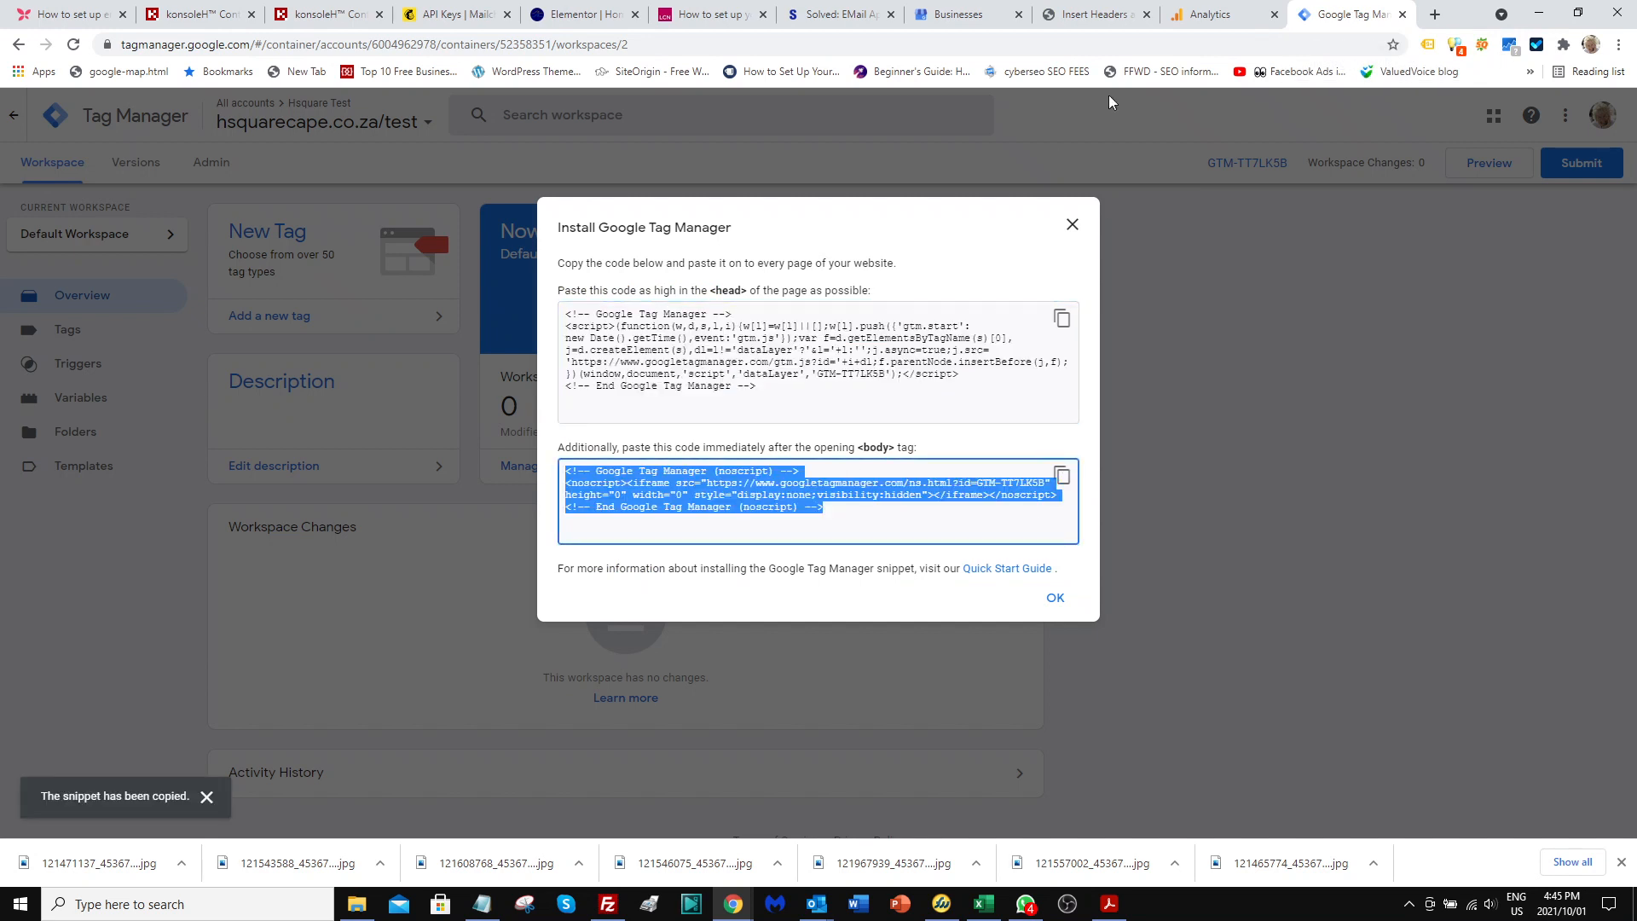
left_click(1094, 15)
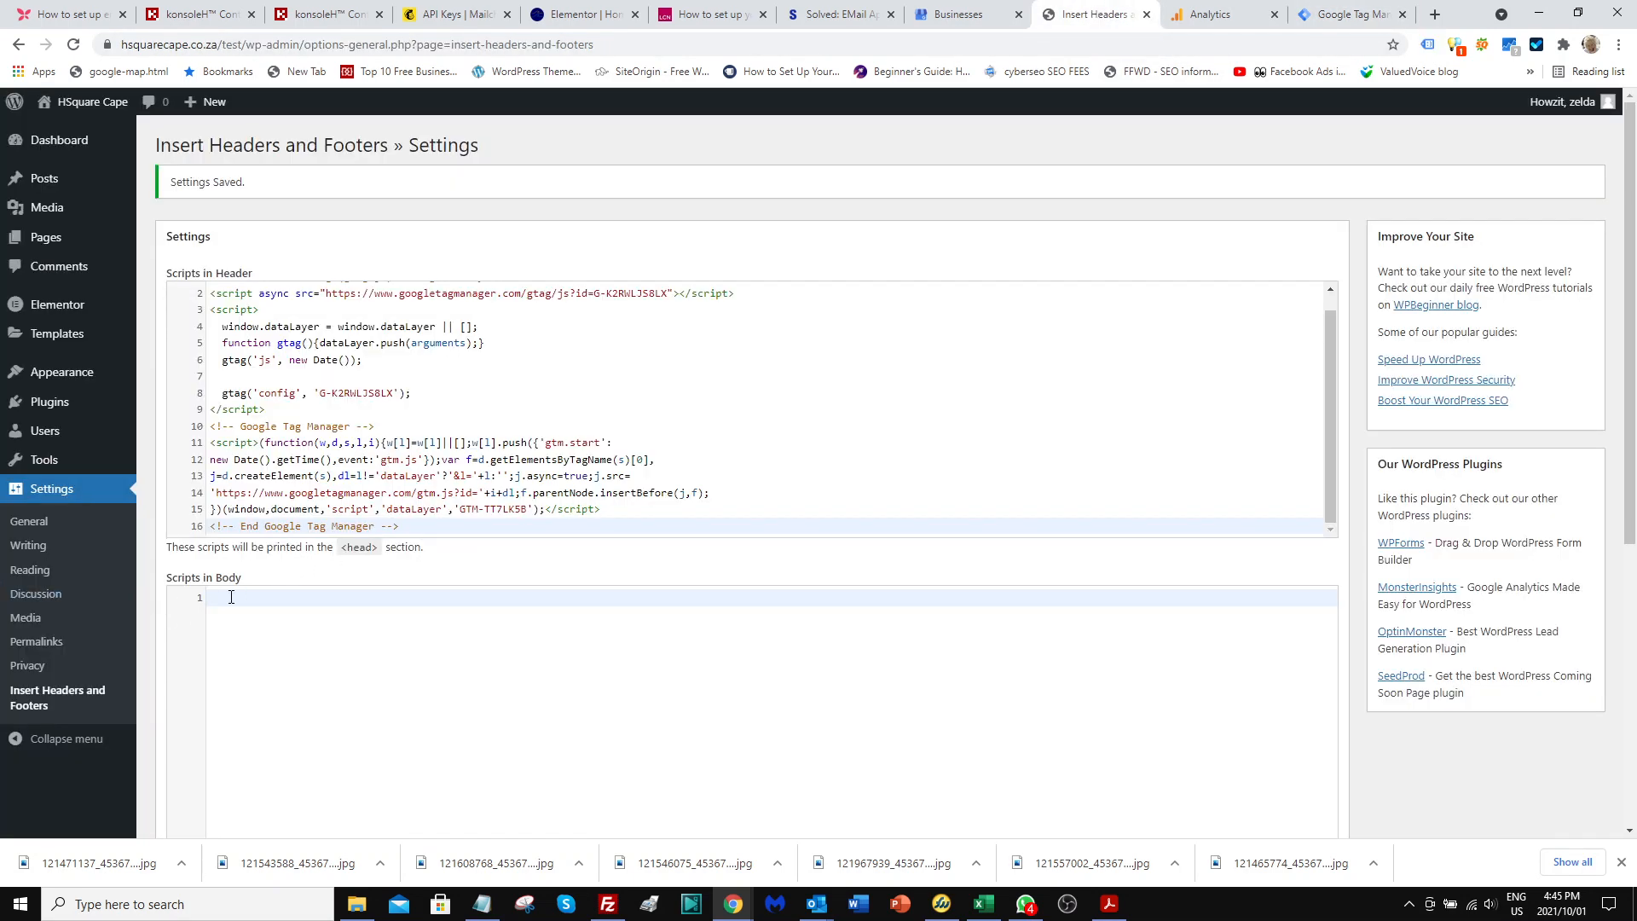
key("ctrl+v")
scroll(245, 588, "down", 5)
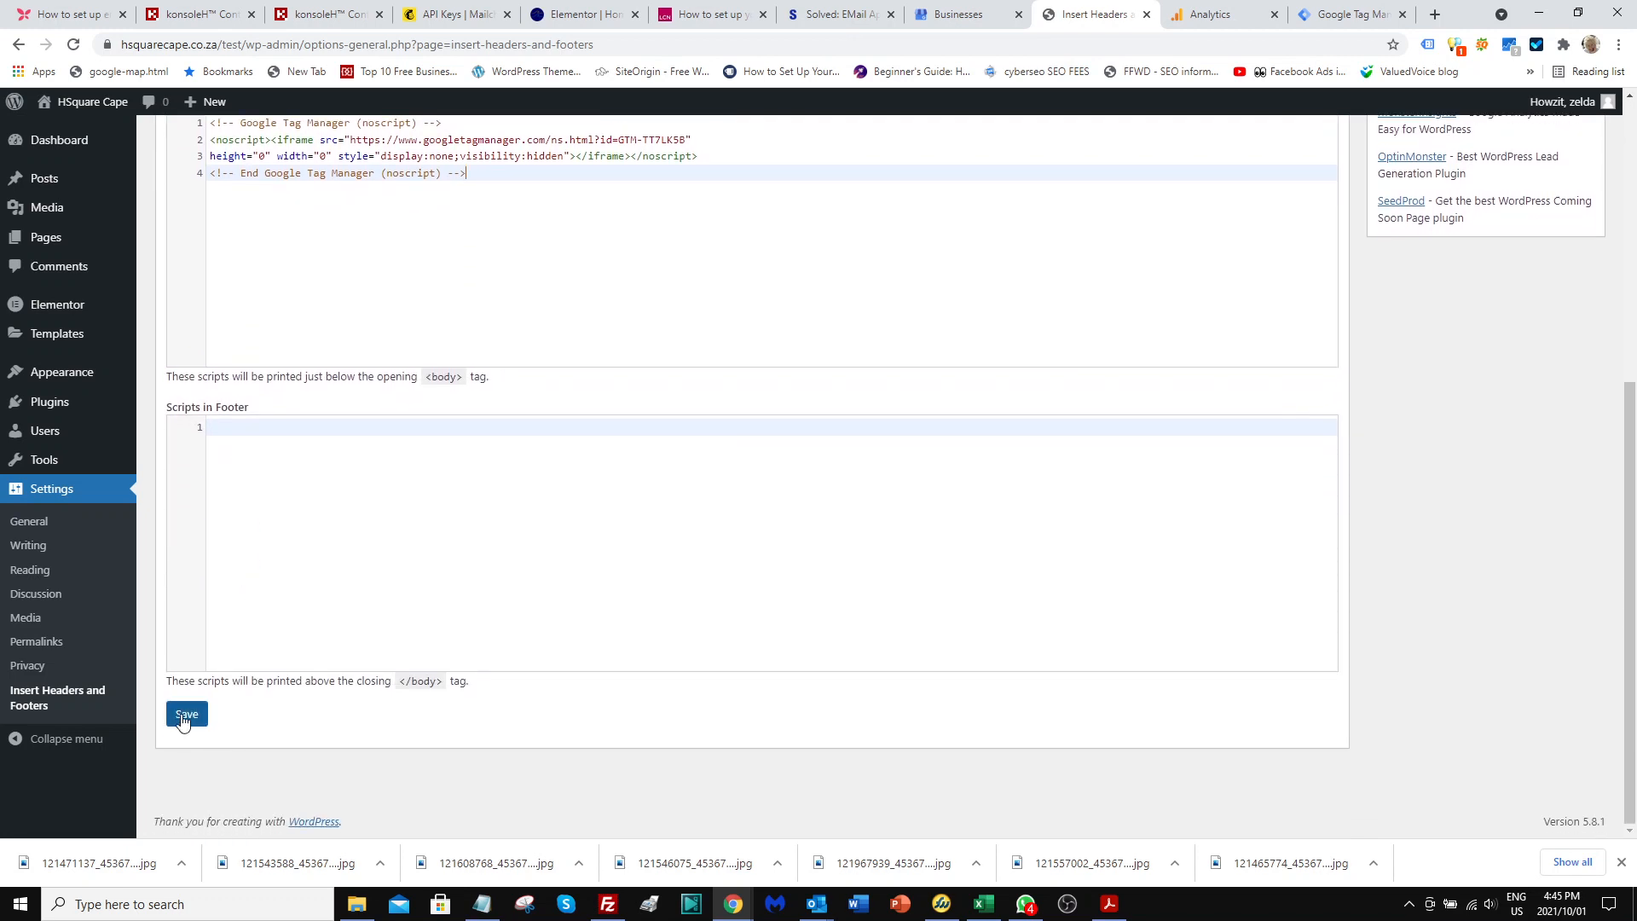
left_click(185, 716)
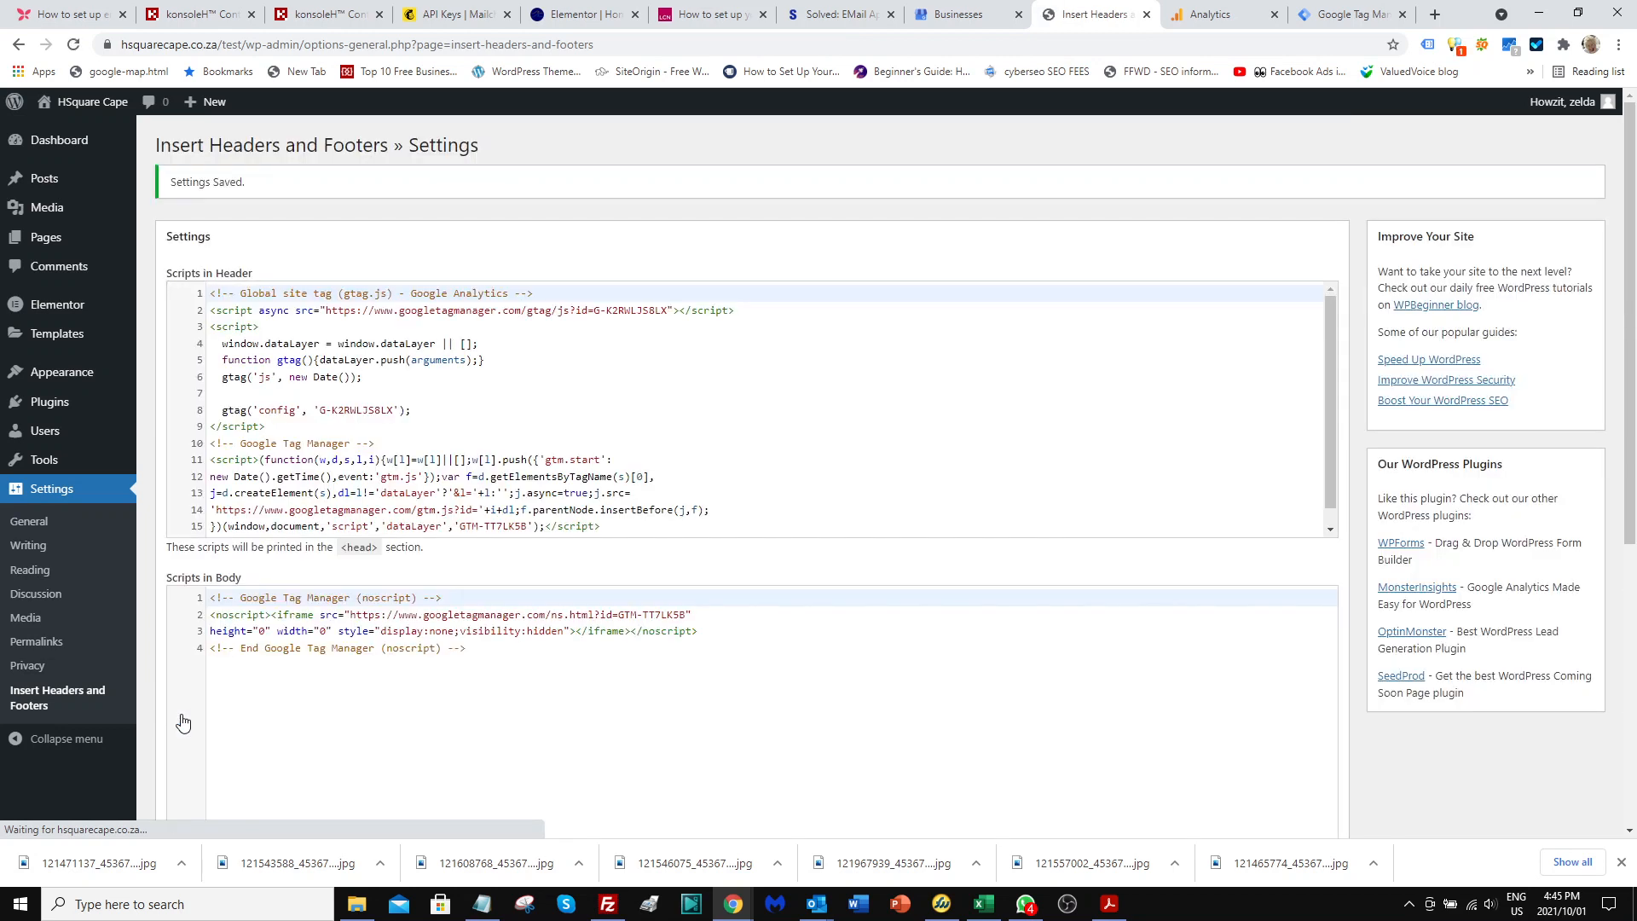
Return to Tag Manager, dismiss the install instructions, and start a new tag of type Google Analytics: GA4 Configuration.
key("ctrl+2")
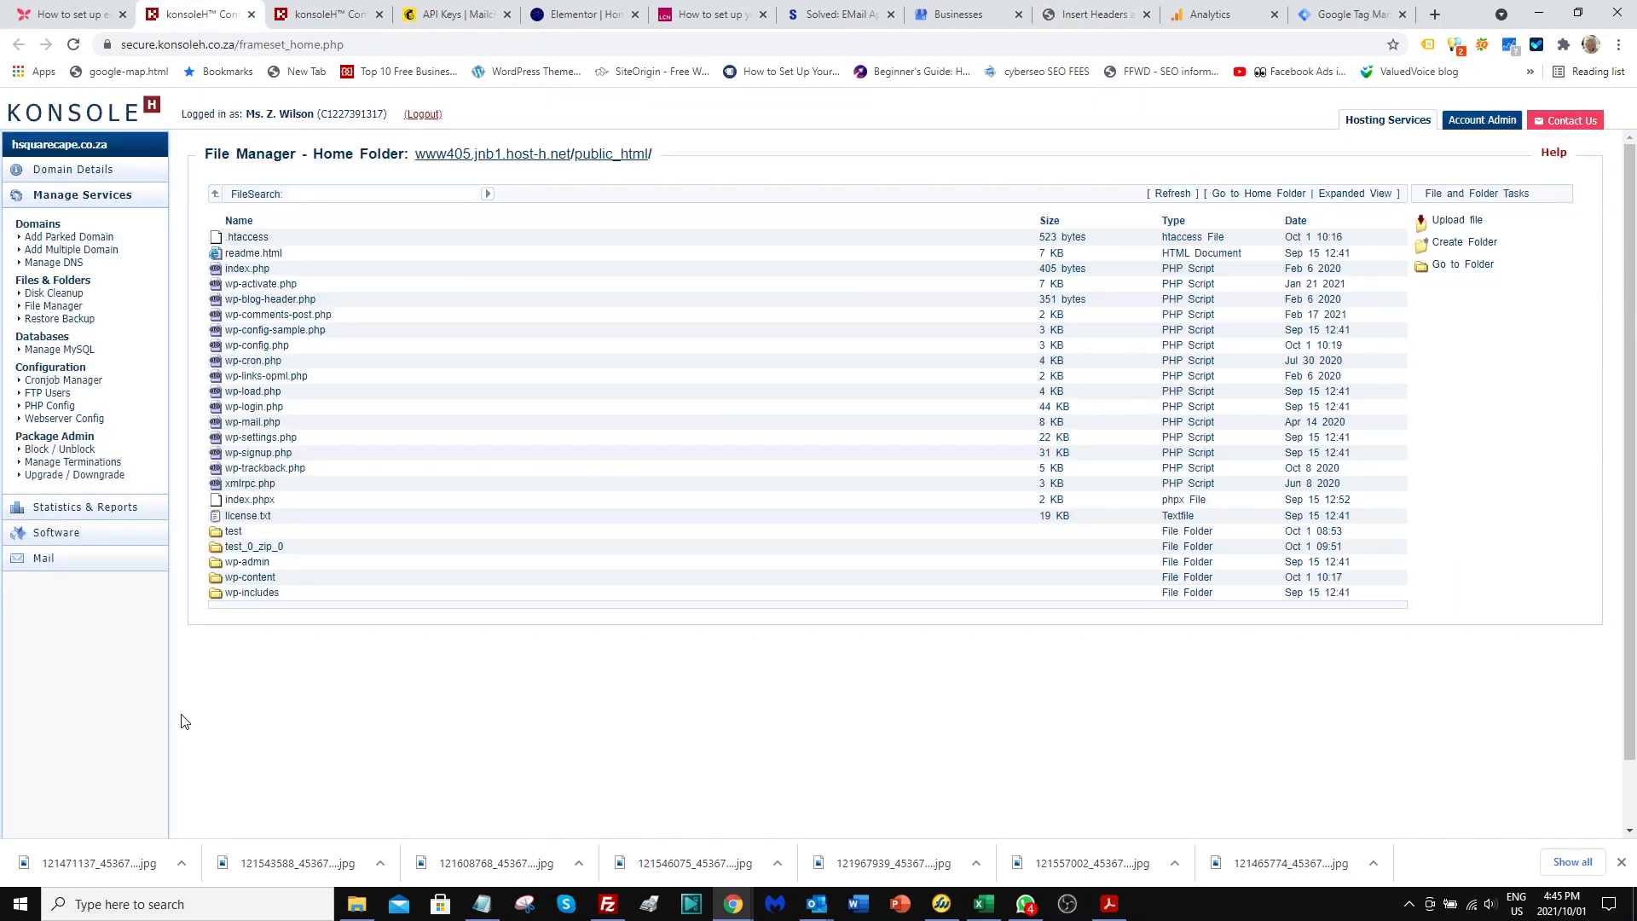
key("ctrl+9")
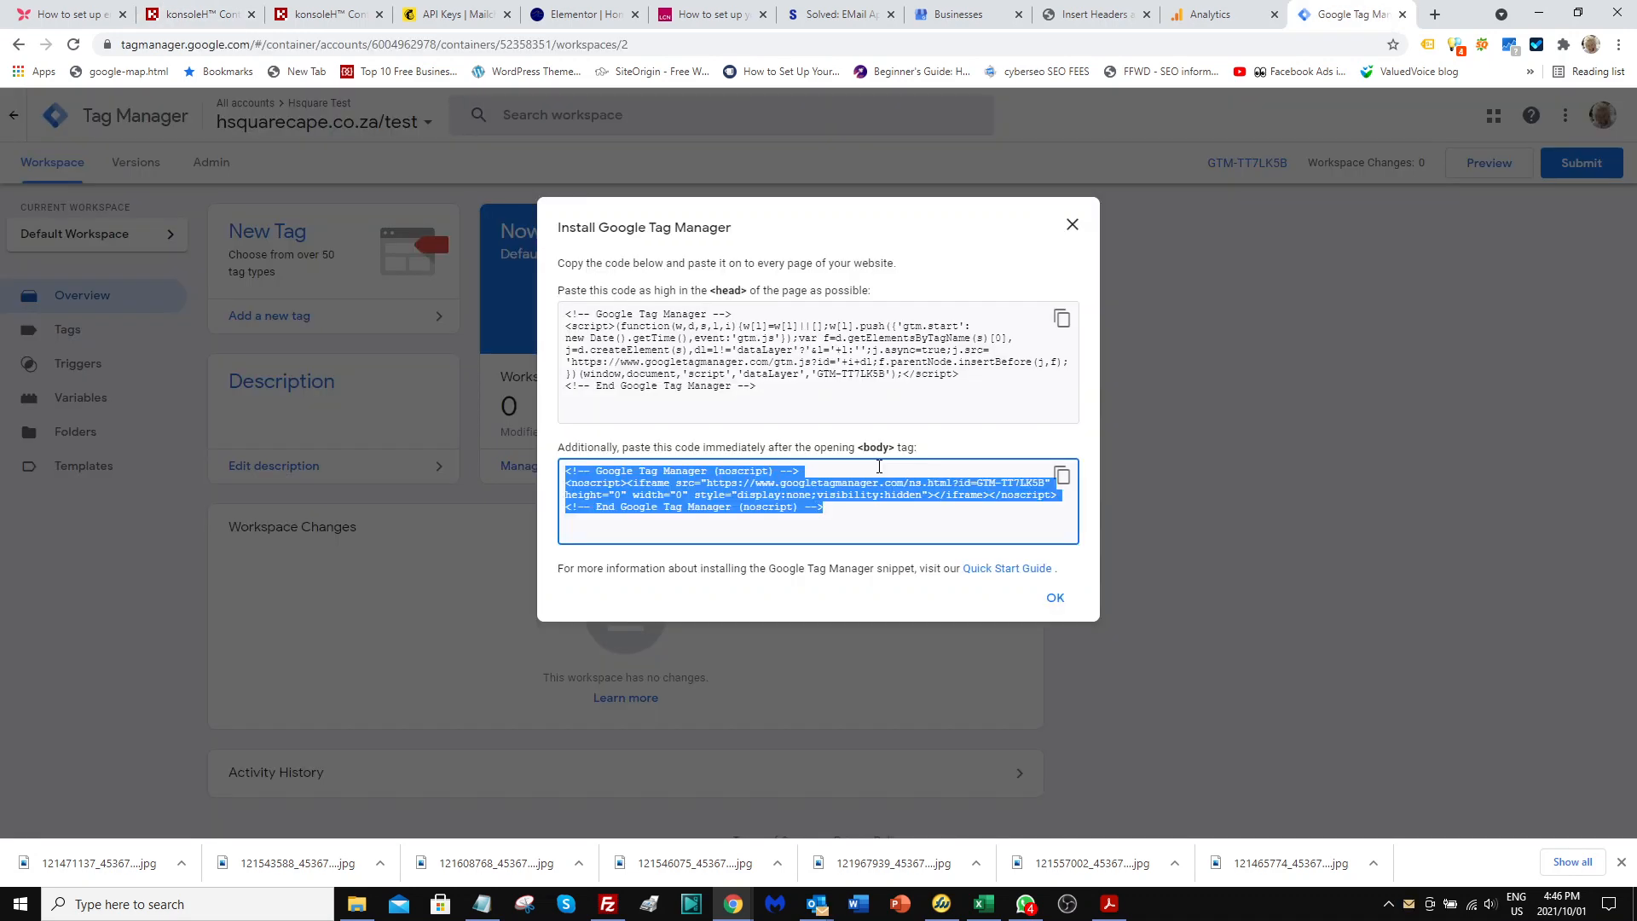
left_click(1054, 597)
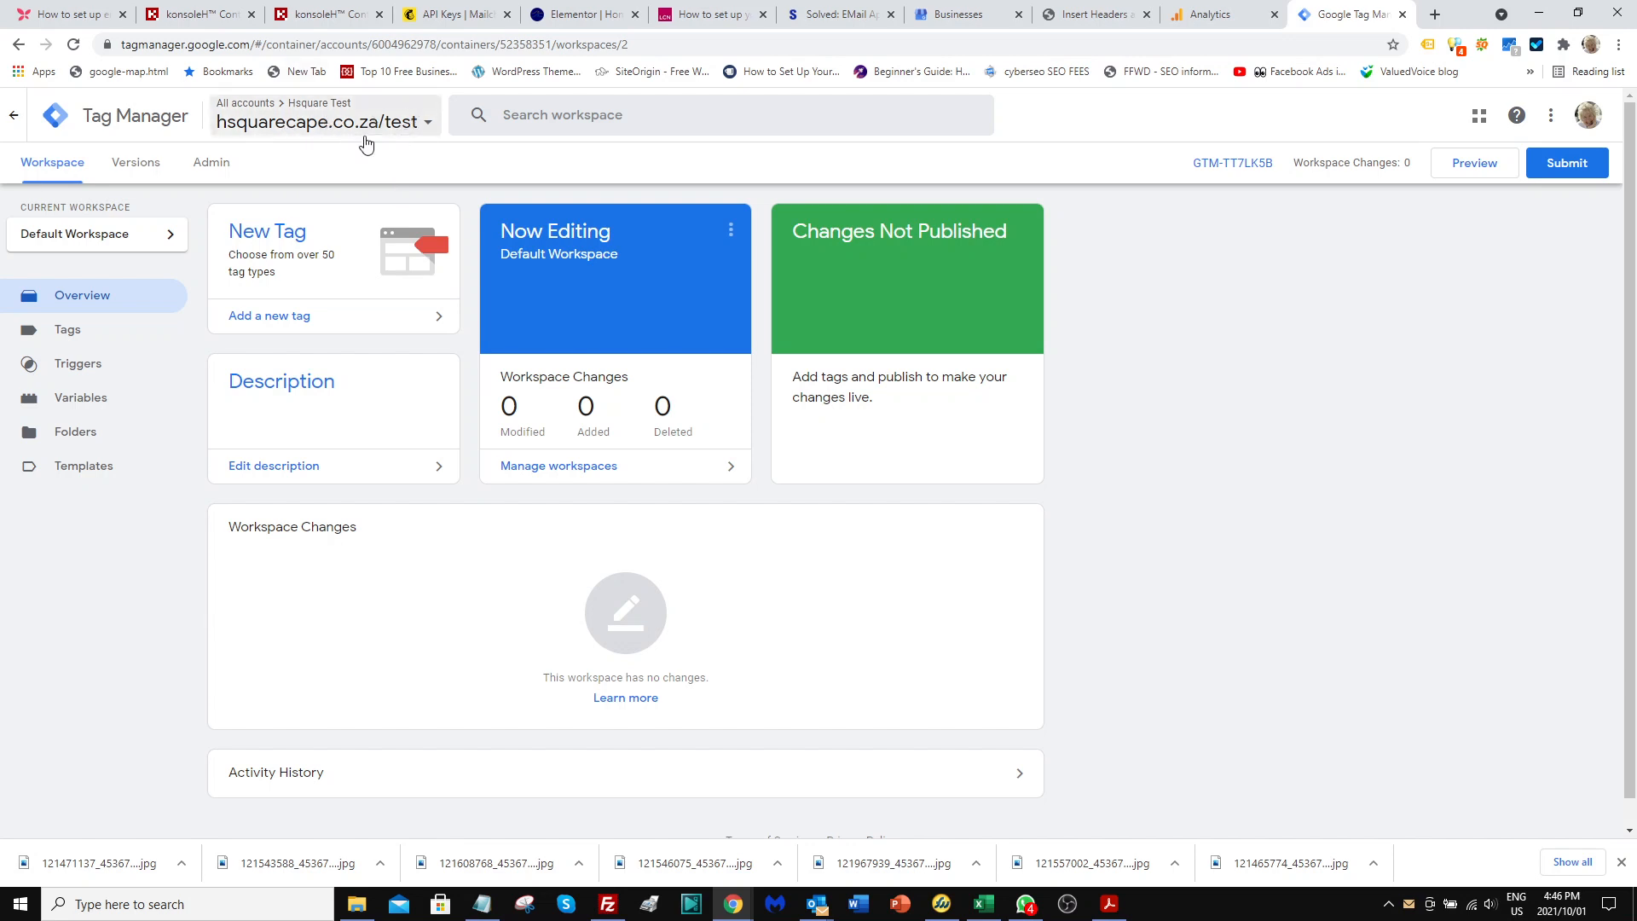
left_click(256, 238)
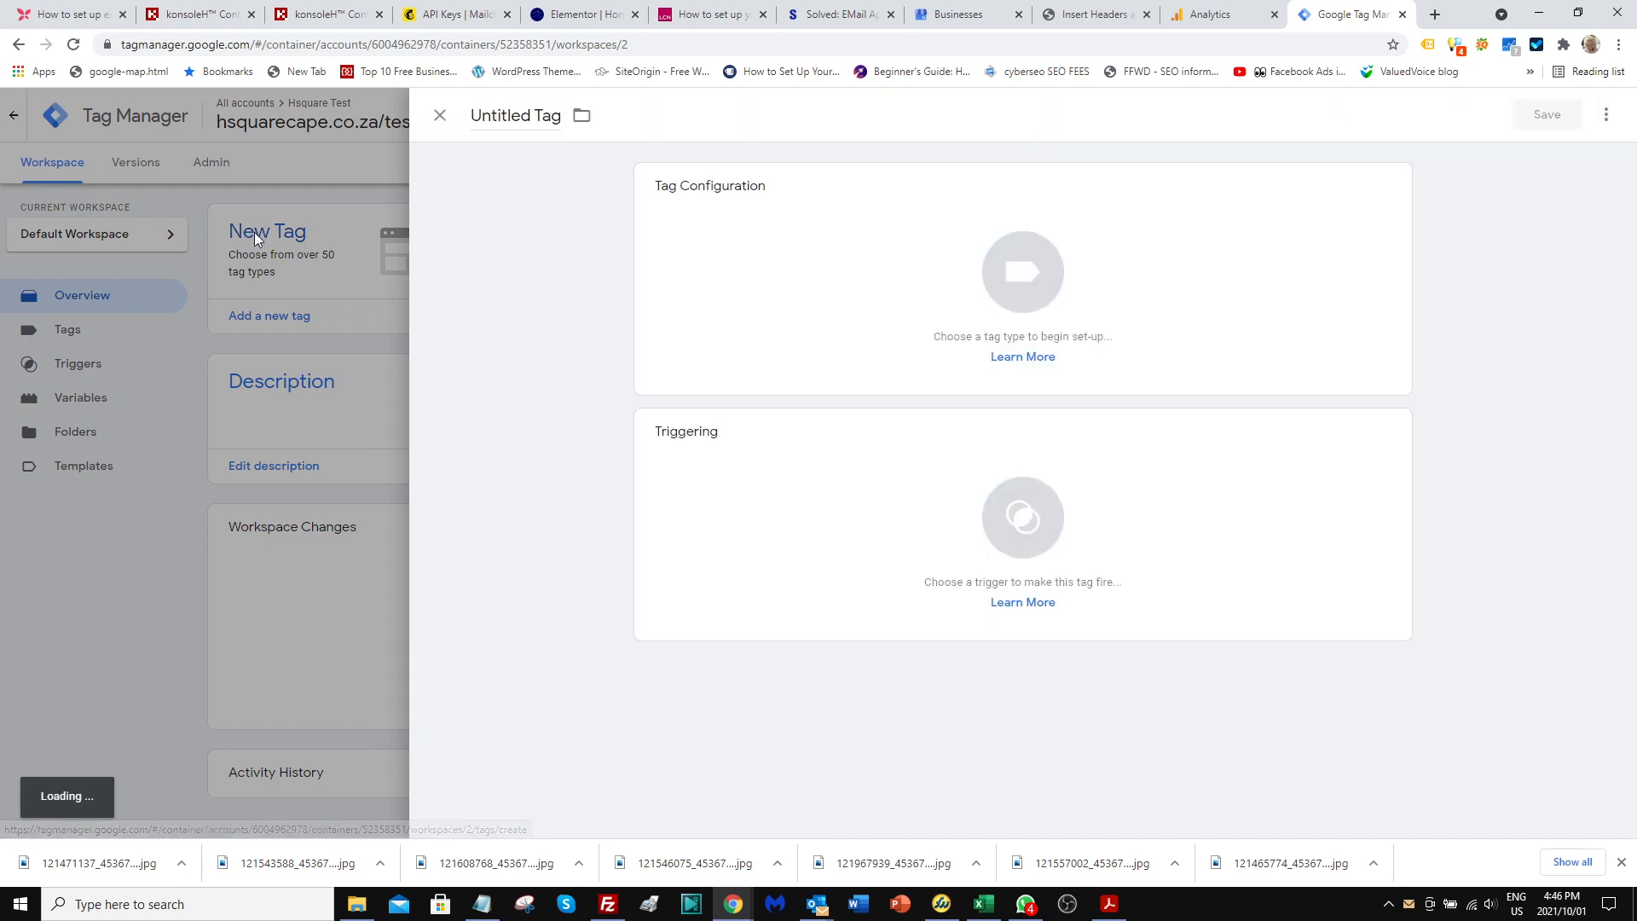
left_click(1020, 284)
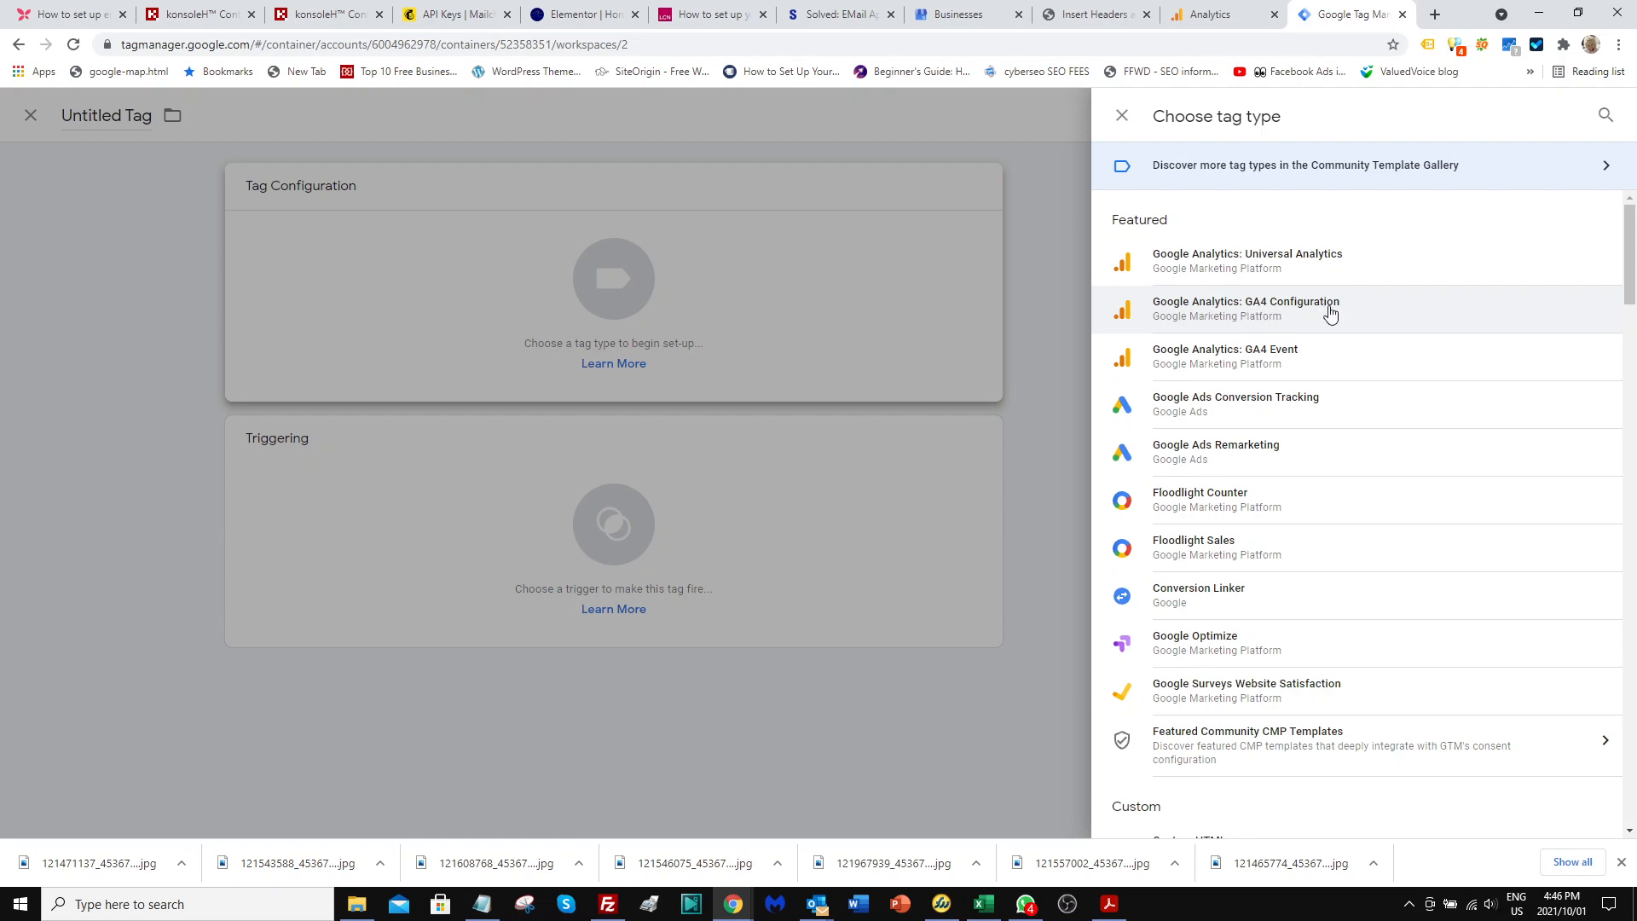
left_click(1181, 309)
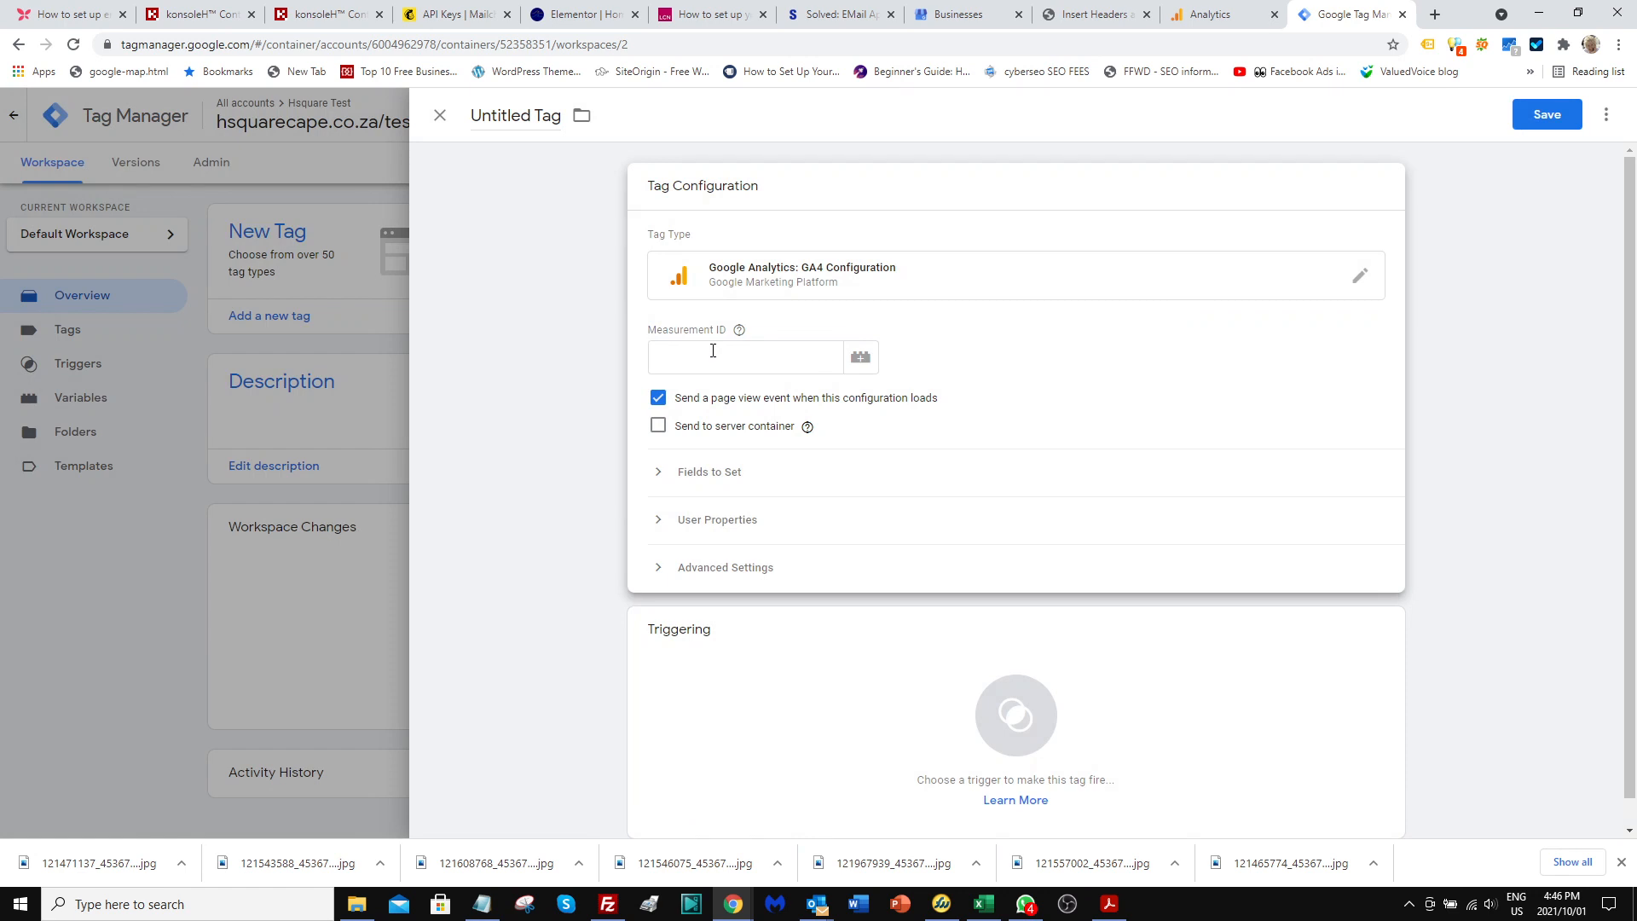
Copy the Measurement ID from the Hsquare Test web stream in Analytics and paste it into the Tag Manager tag's Measurement ID.
left_click(713, 351)
left_click(1222, 17)
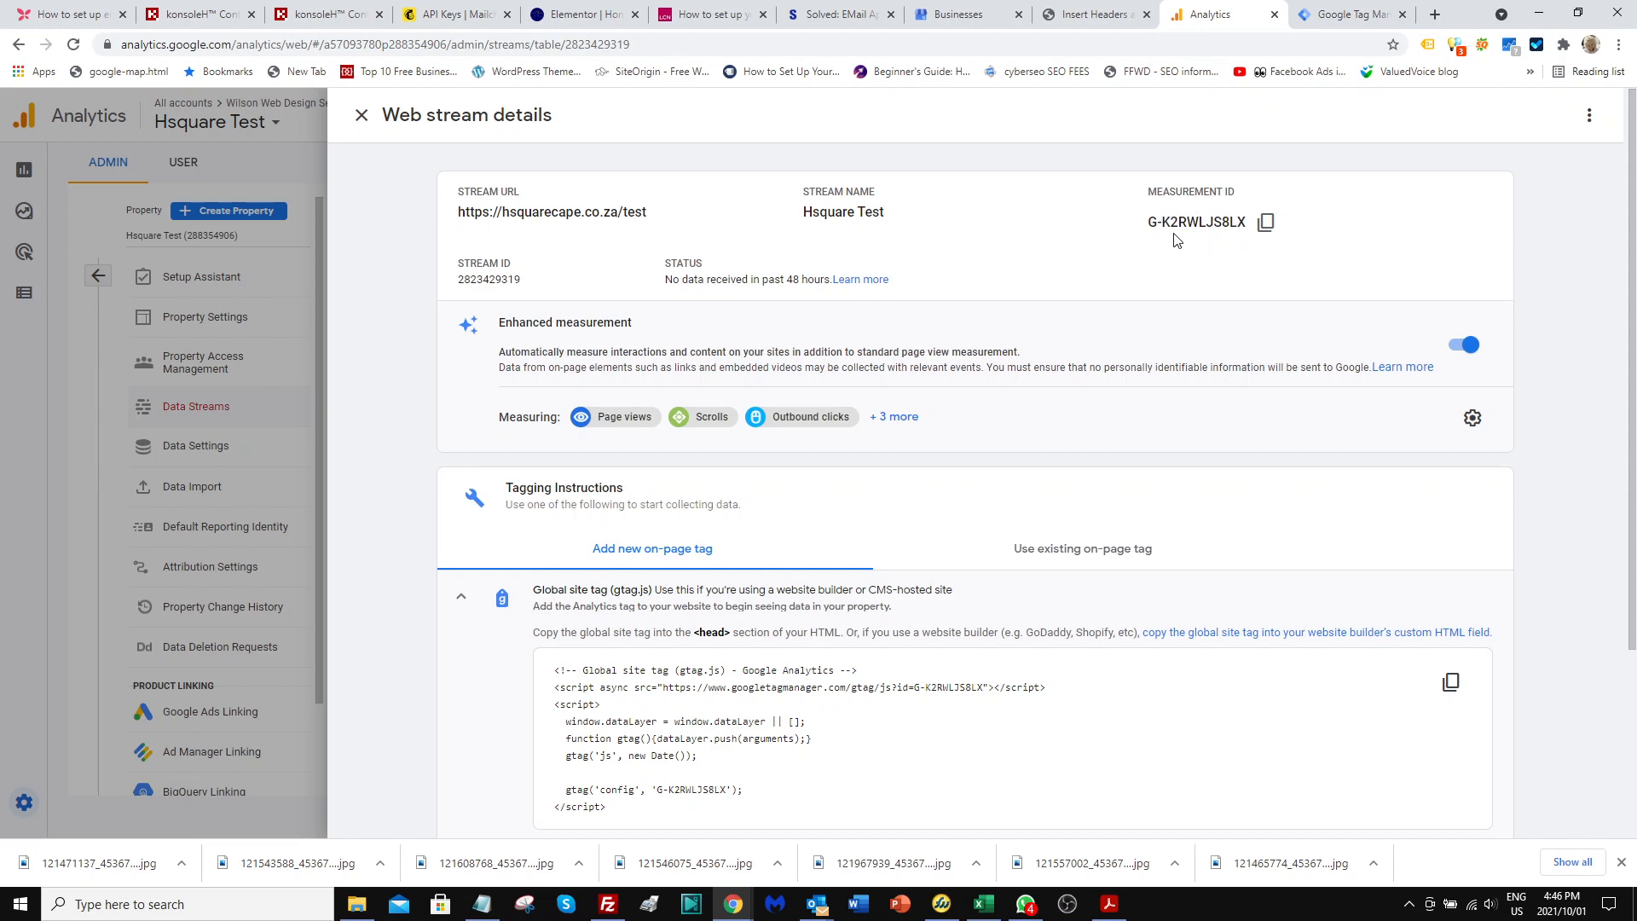
left_click(1266, 222)
left_click(1328, 17)
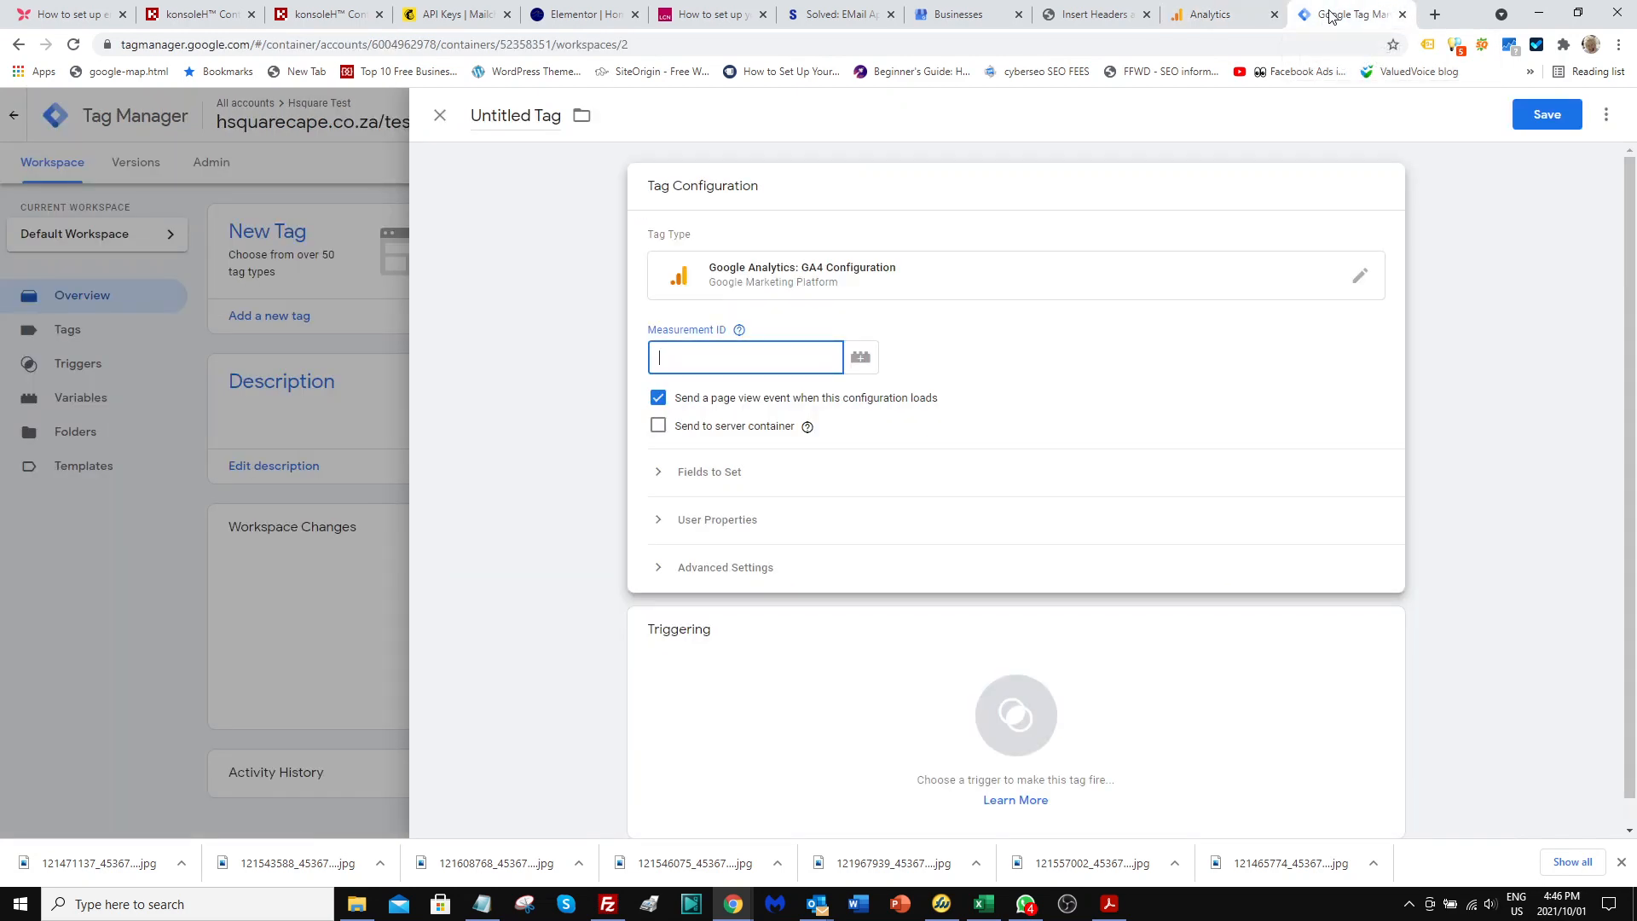
key("ctrl+v")
Set the tag's firing trigger to All Pages.
scroll(874, 426, "down", 1)
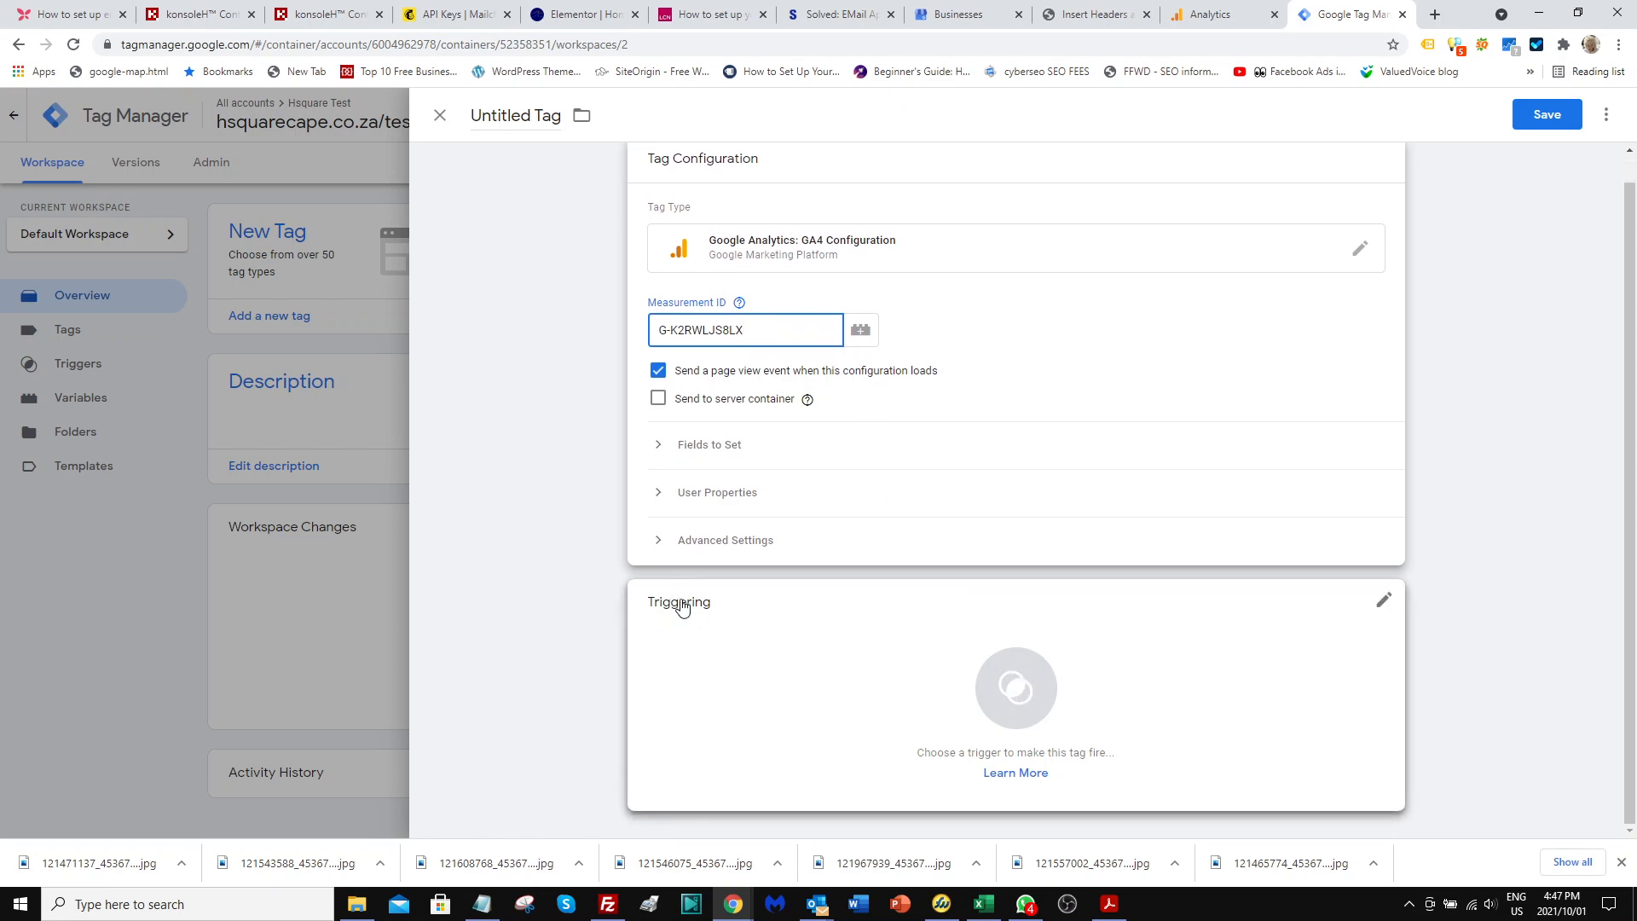
left_click(1022, 691)
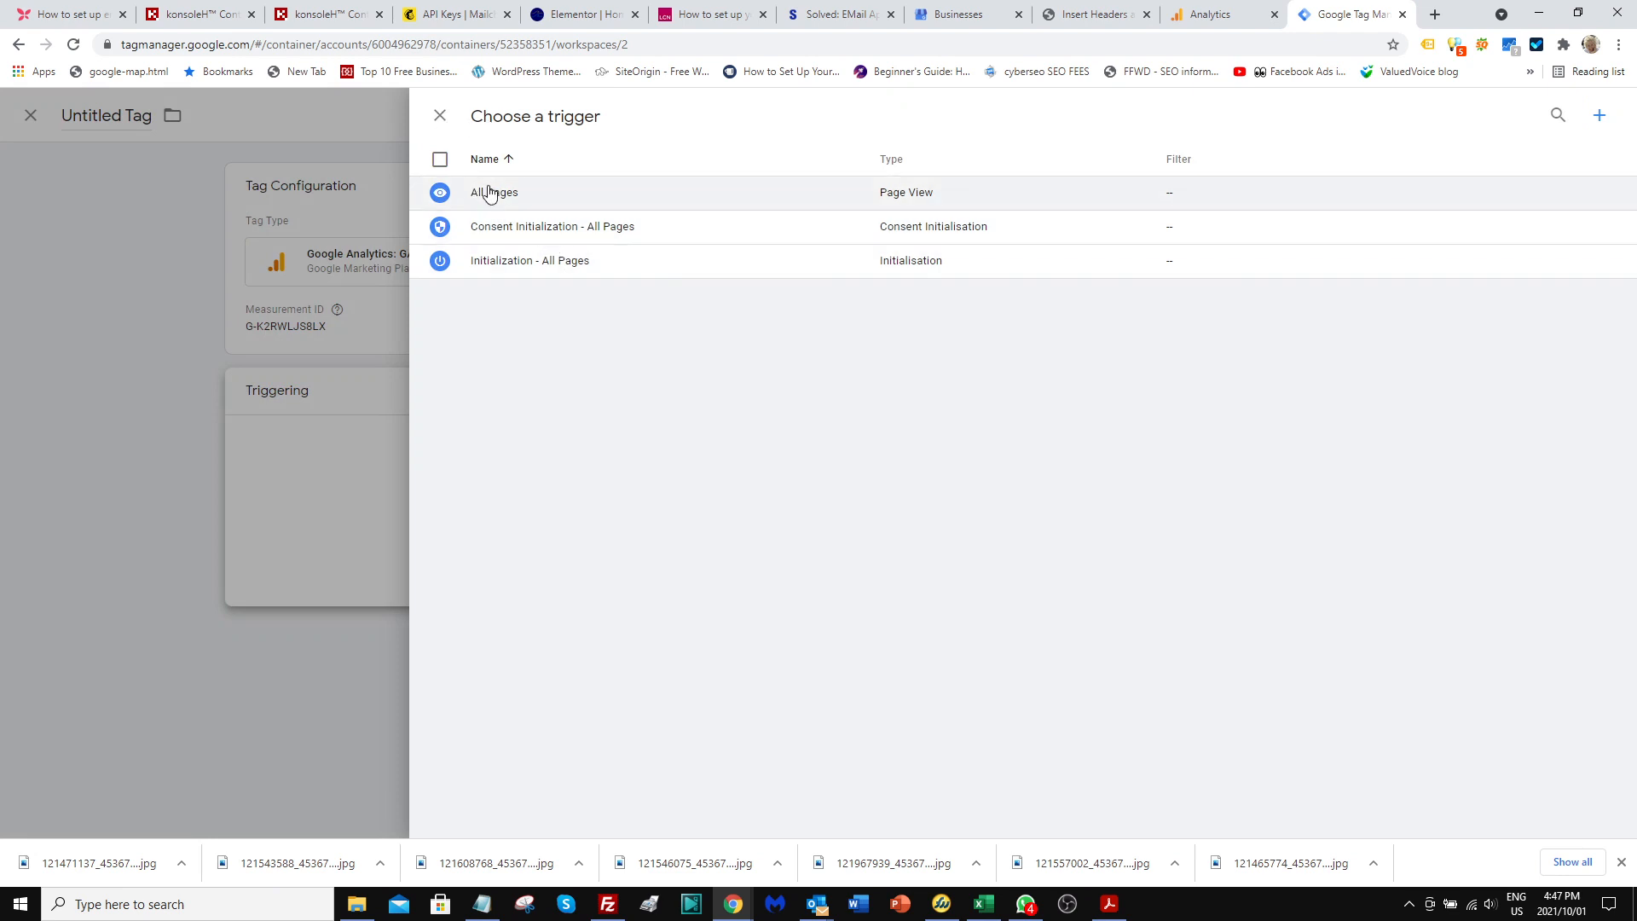
left_click(491, 193)
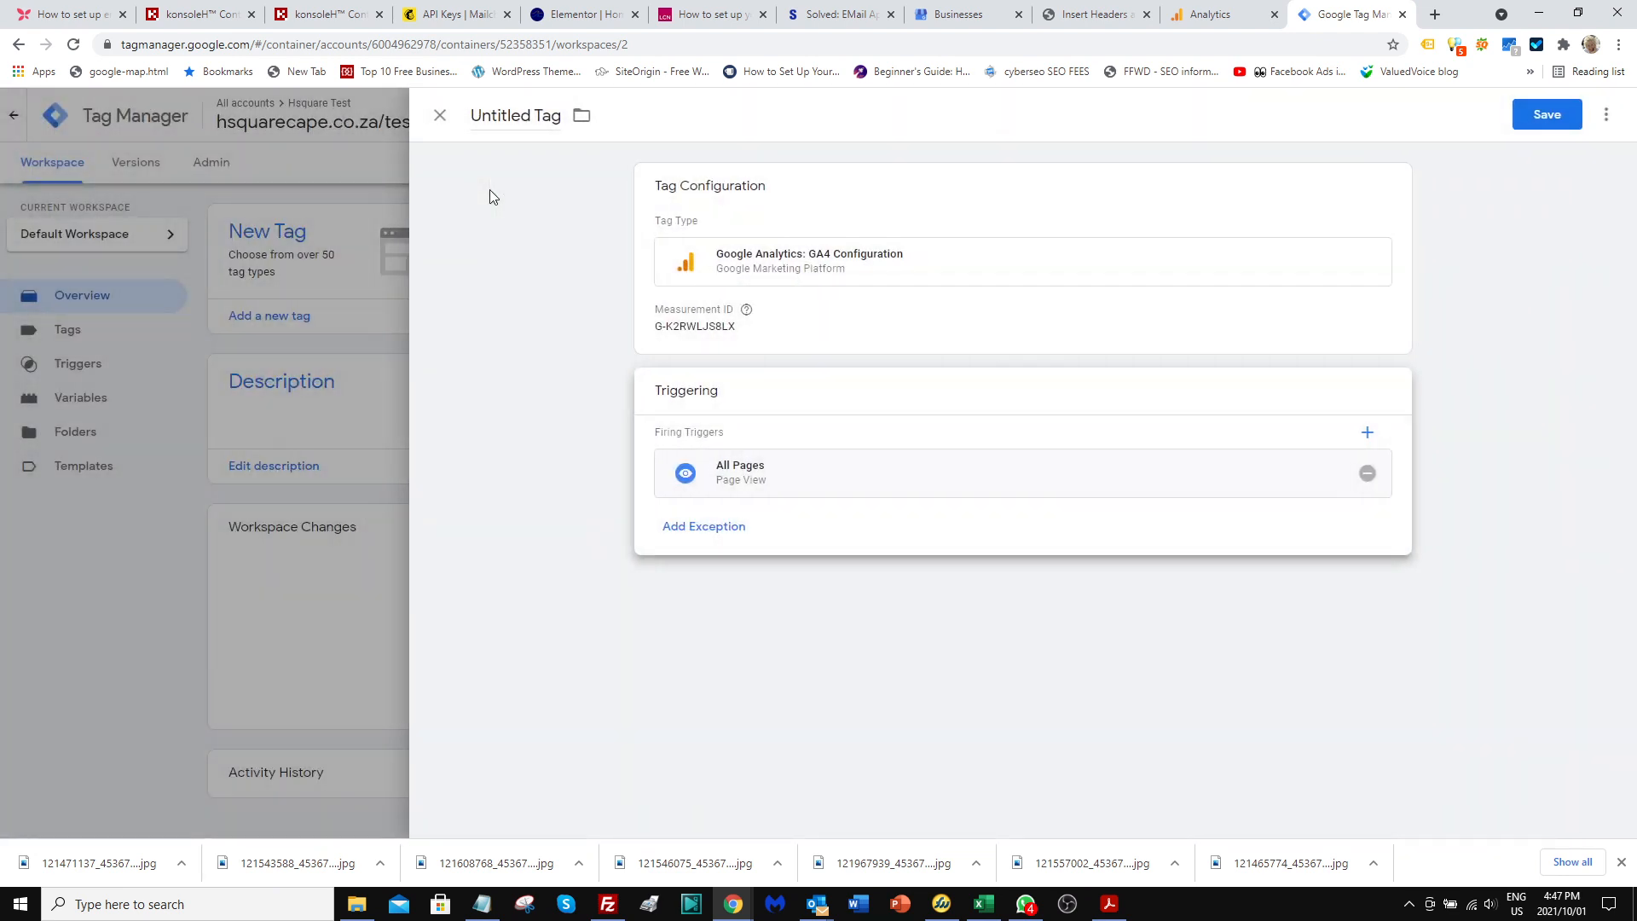
Save the tag, replacing Google Analytics in its suggested name so it reads hsquaretest GA4 Configuration.
left_click(1547, 115)
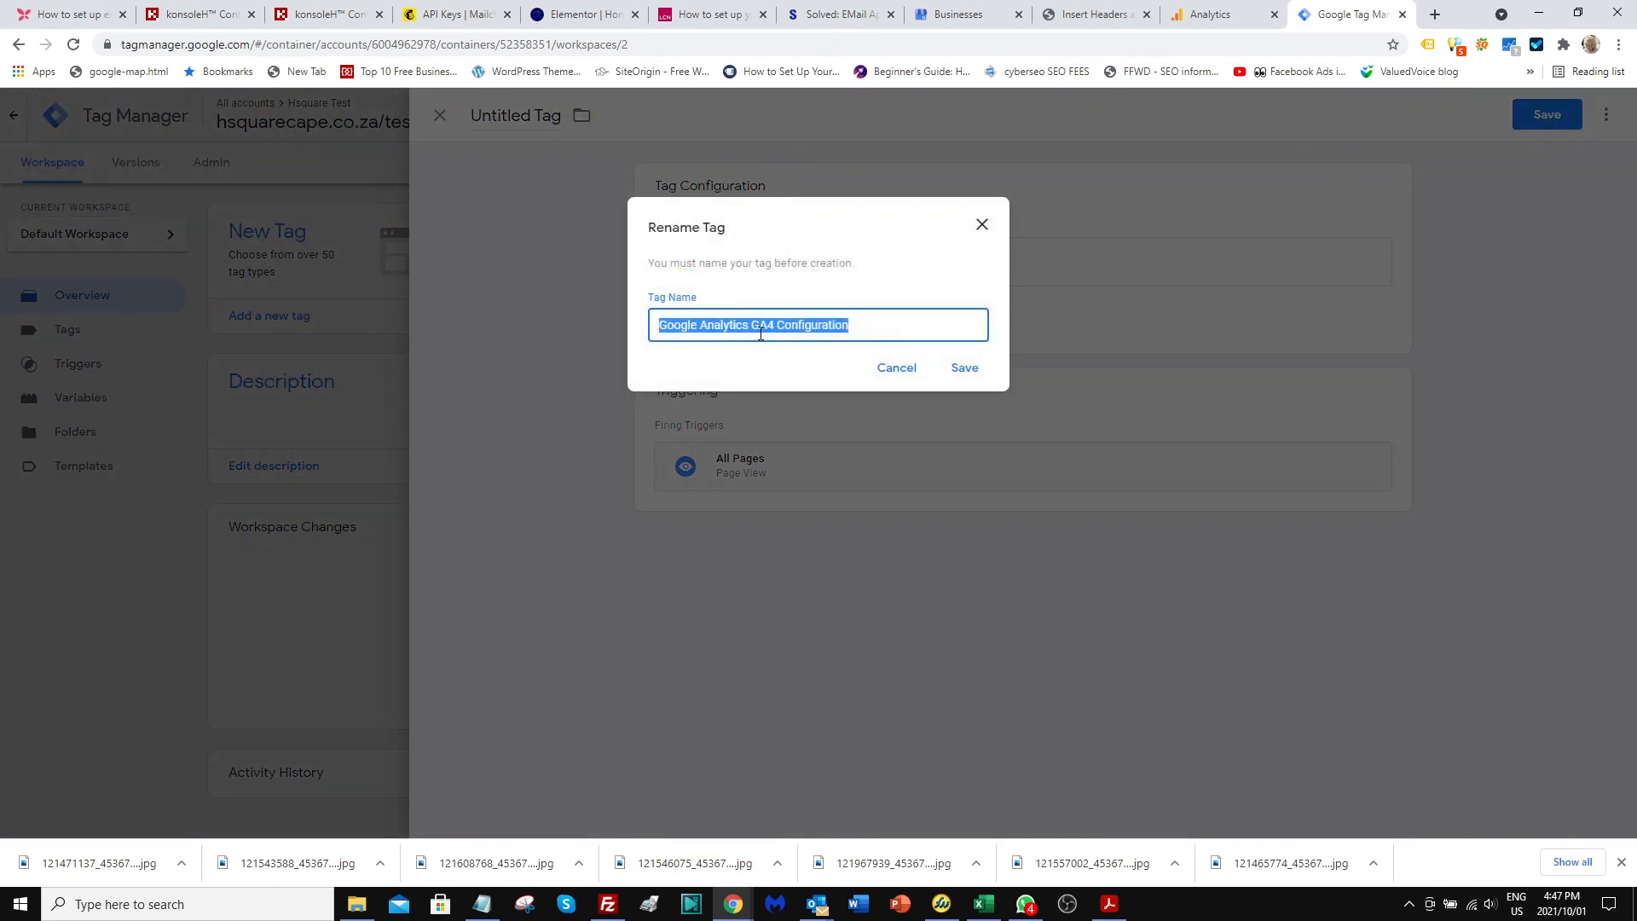
left_click(748, 324)
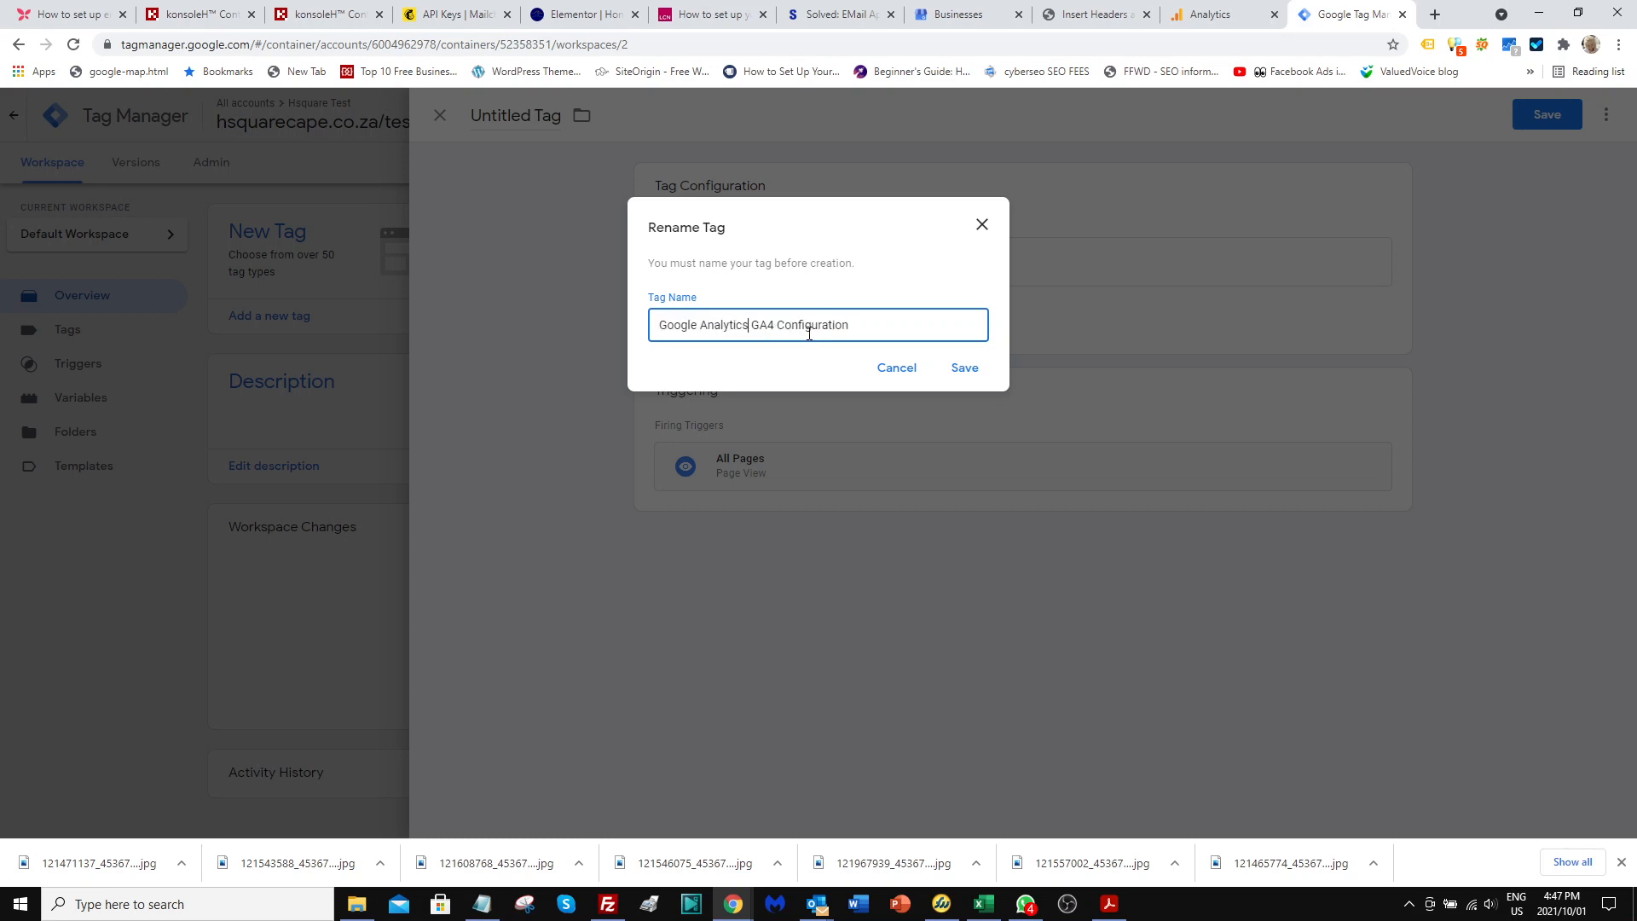
left_click_drag(749, 325, 624, 334)
key("BackSpace")
type("hsquaretest")
left_click(963, 369)
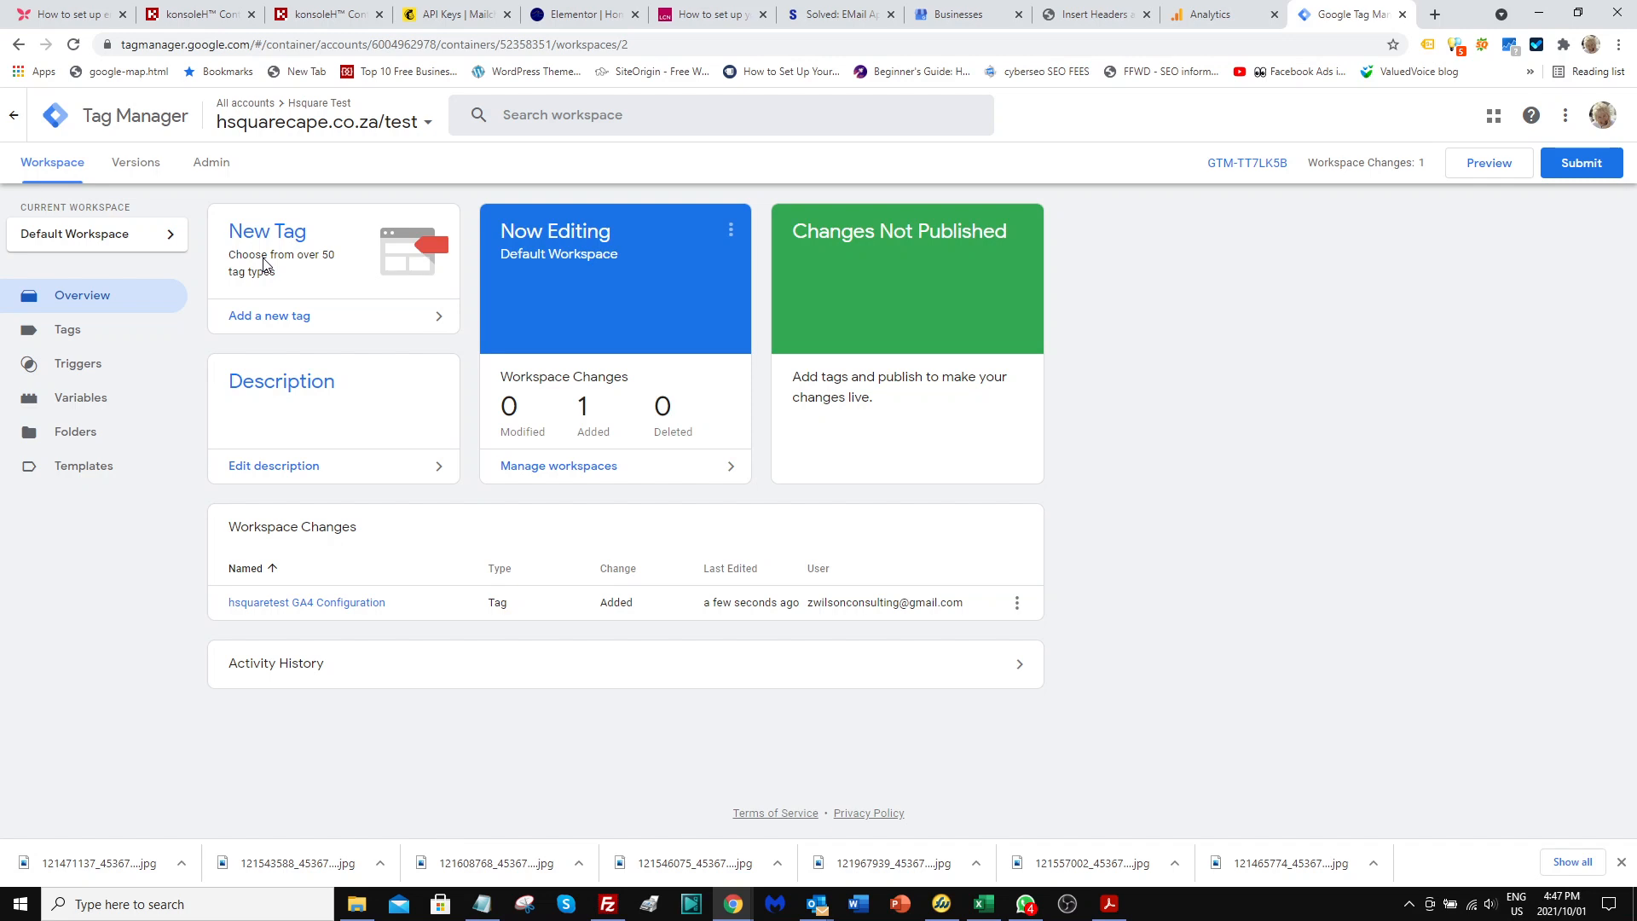
left_click(1485, 171)
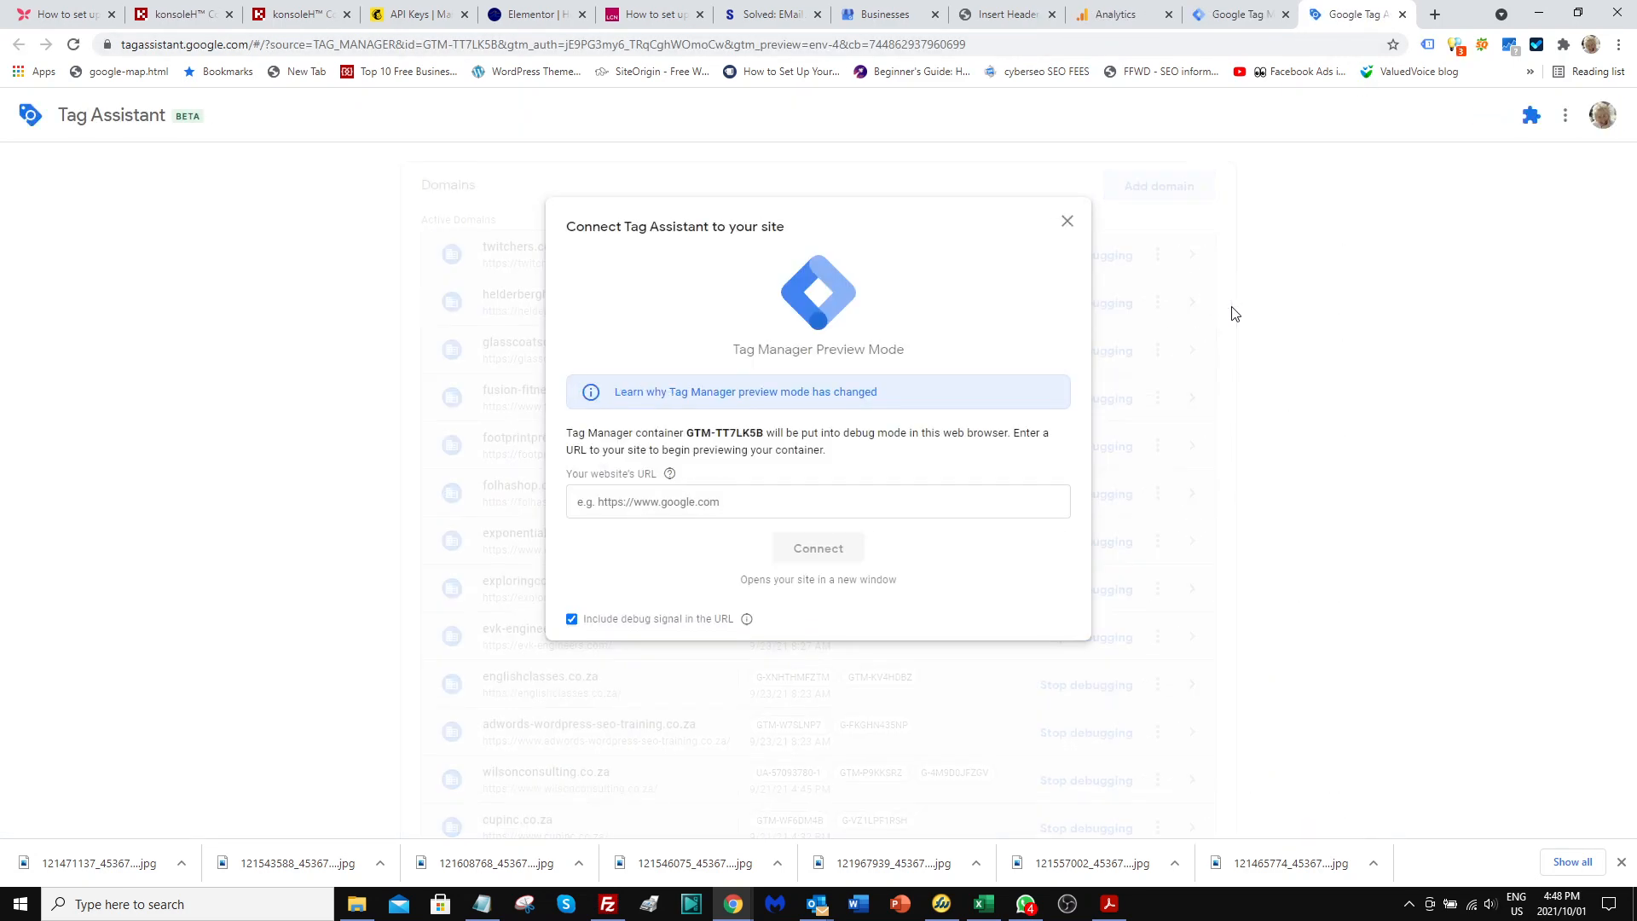
left_click(583, 501)
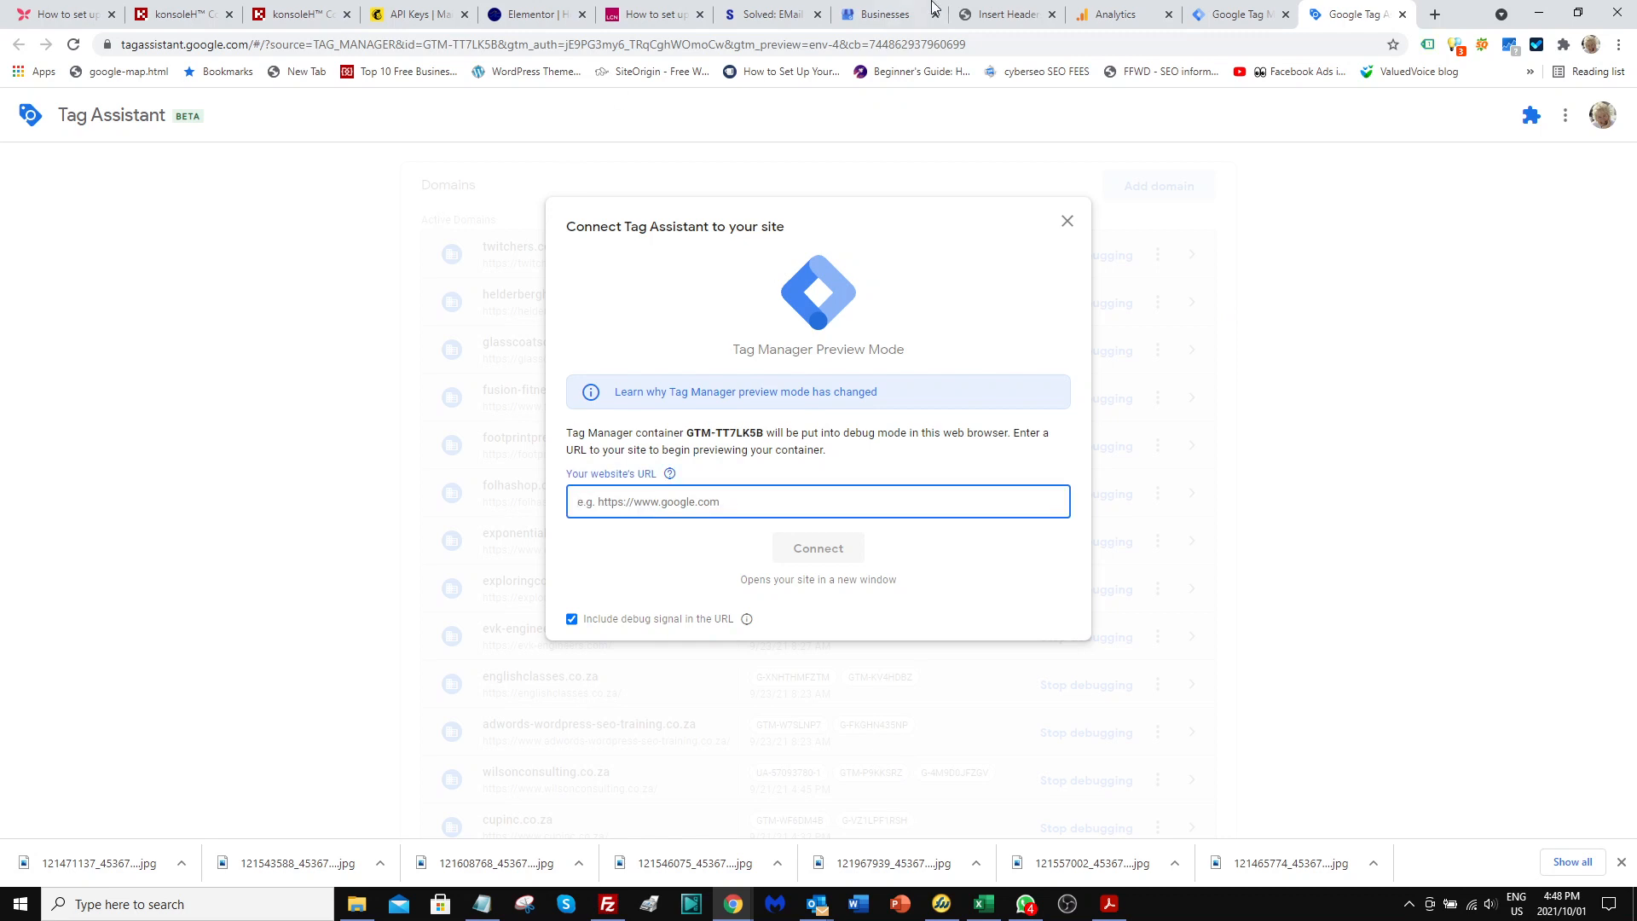
left_click(1002, 15)
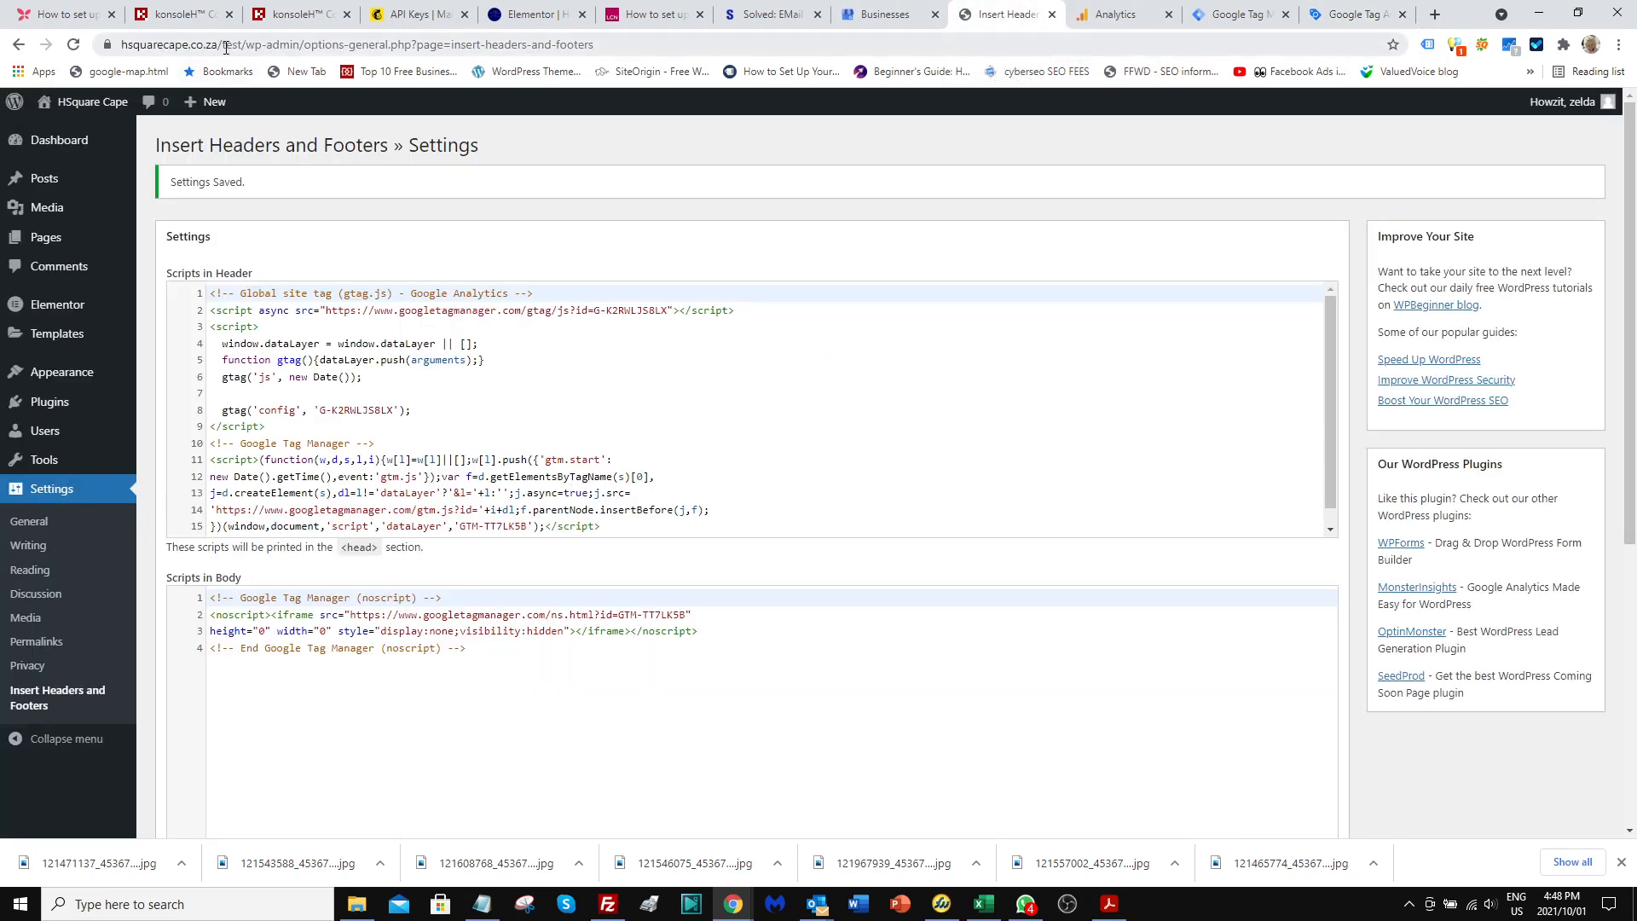
left_click_drag(242, 44, 122, 44)
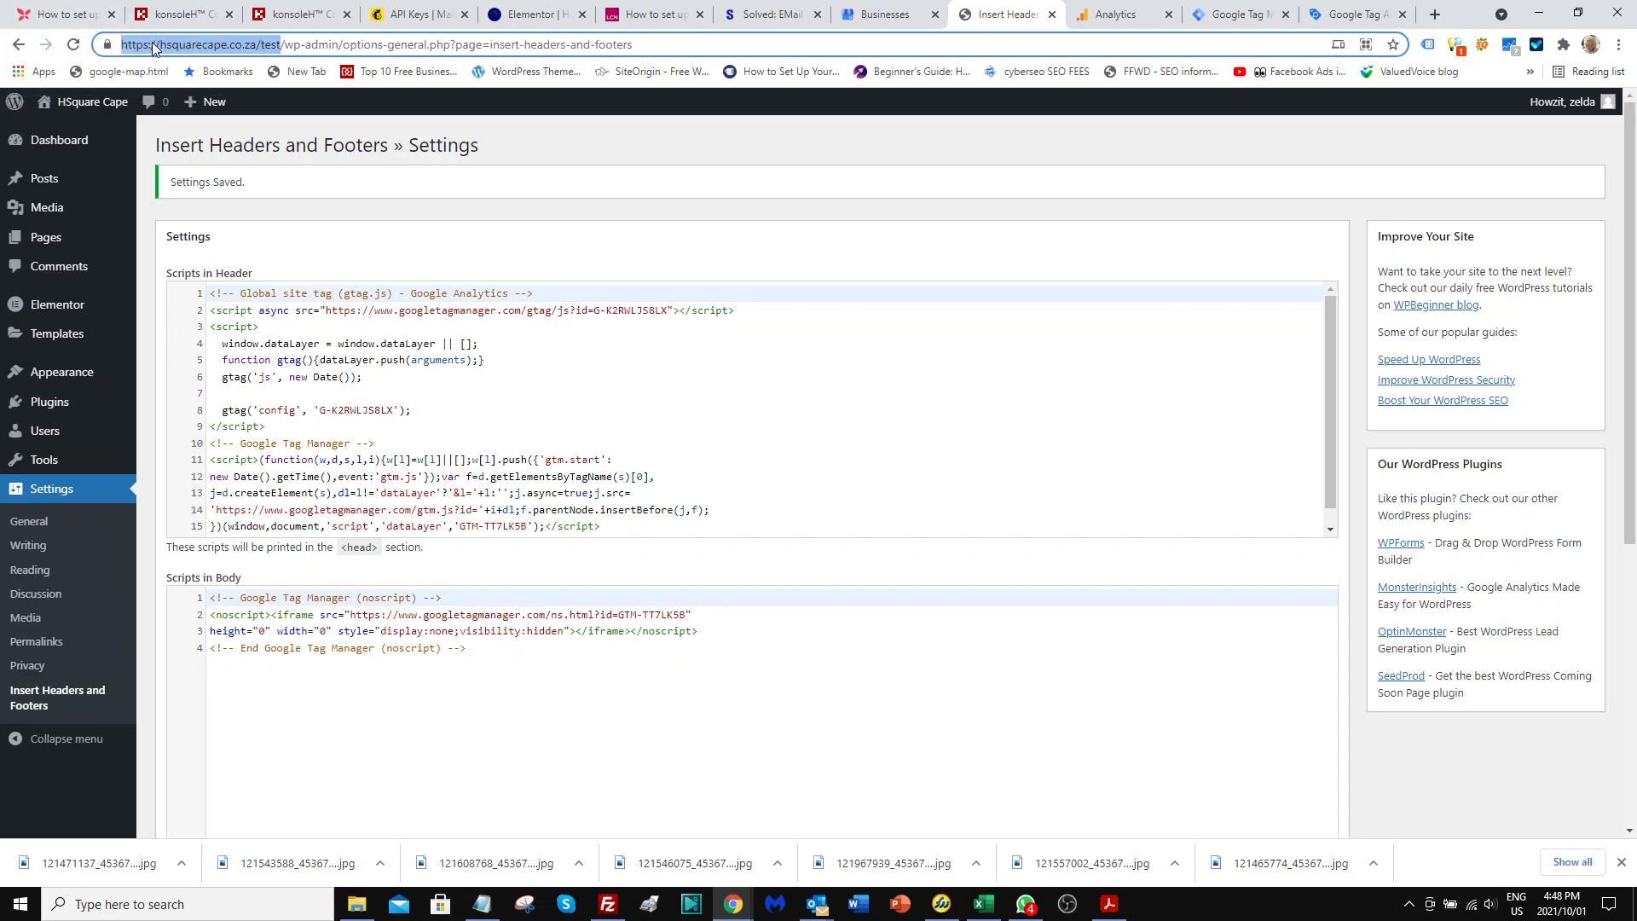
left_click(1368, 22)
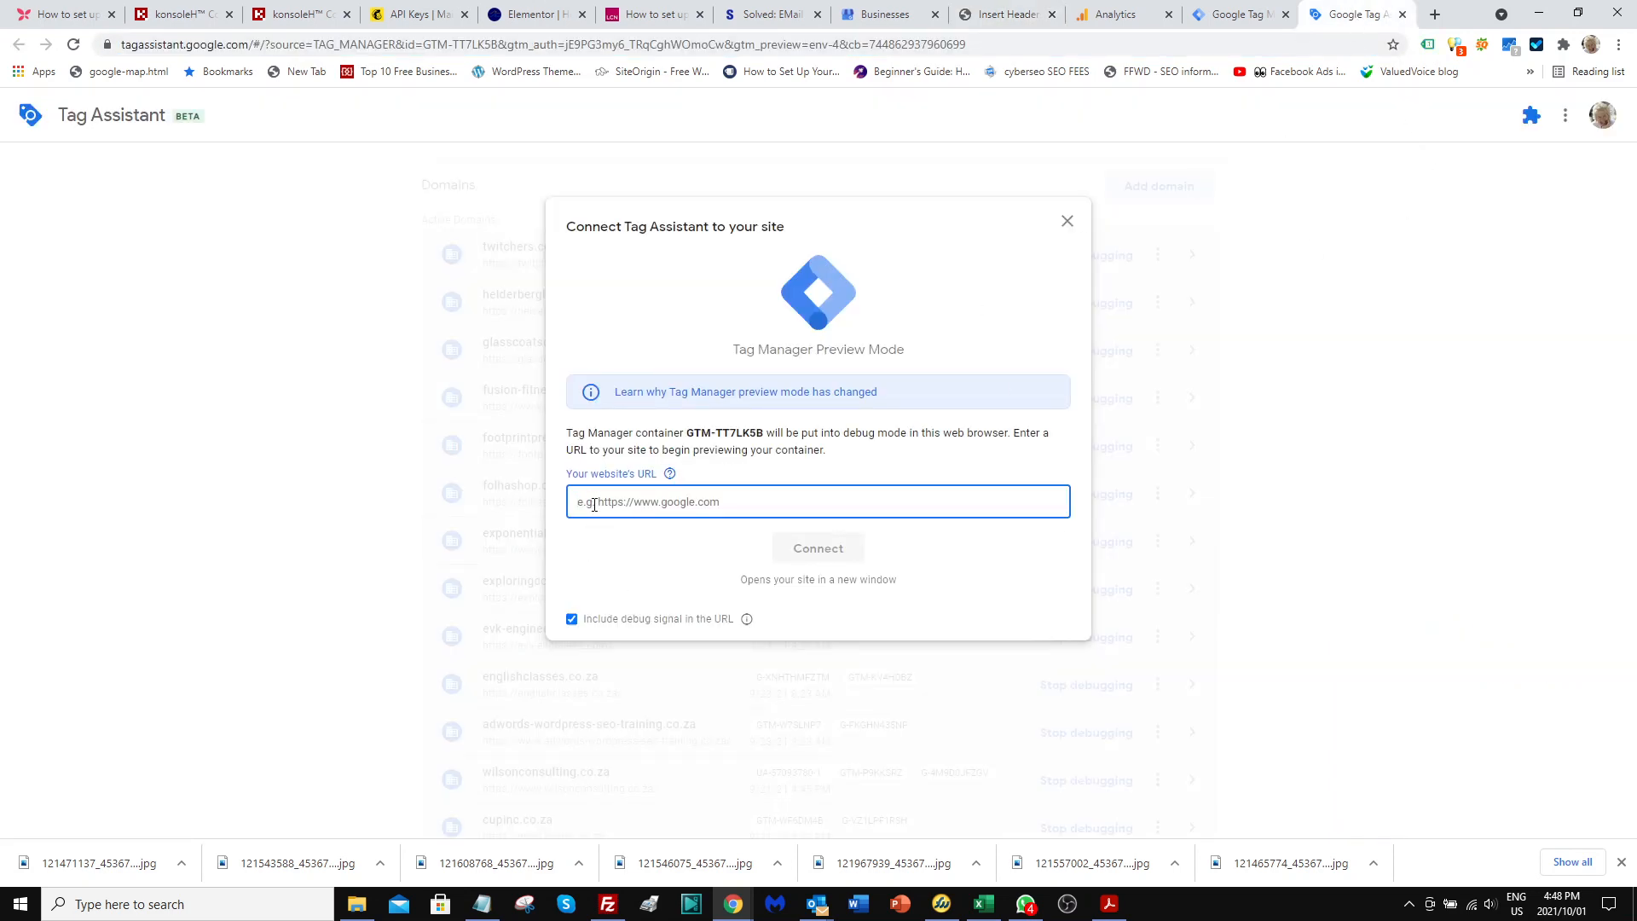
key("ctrl+v")
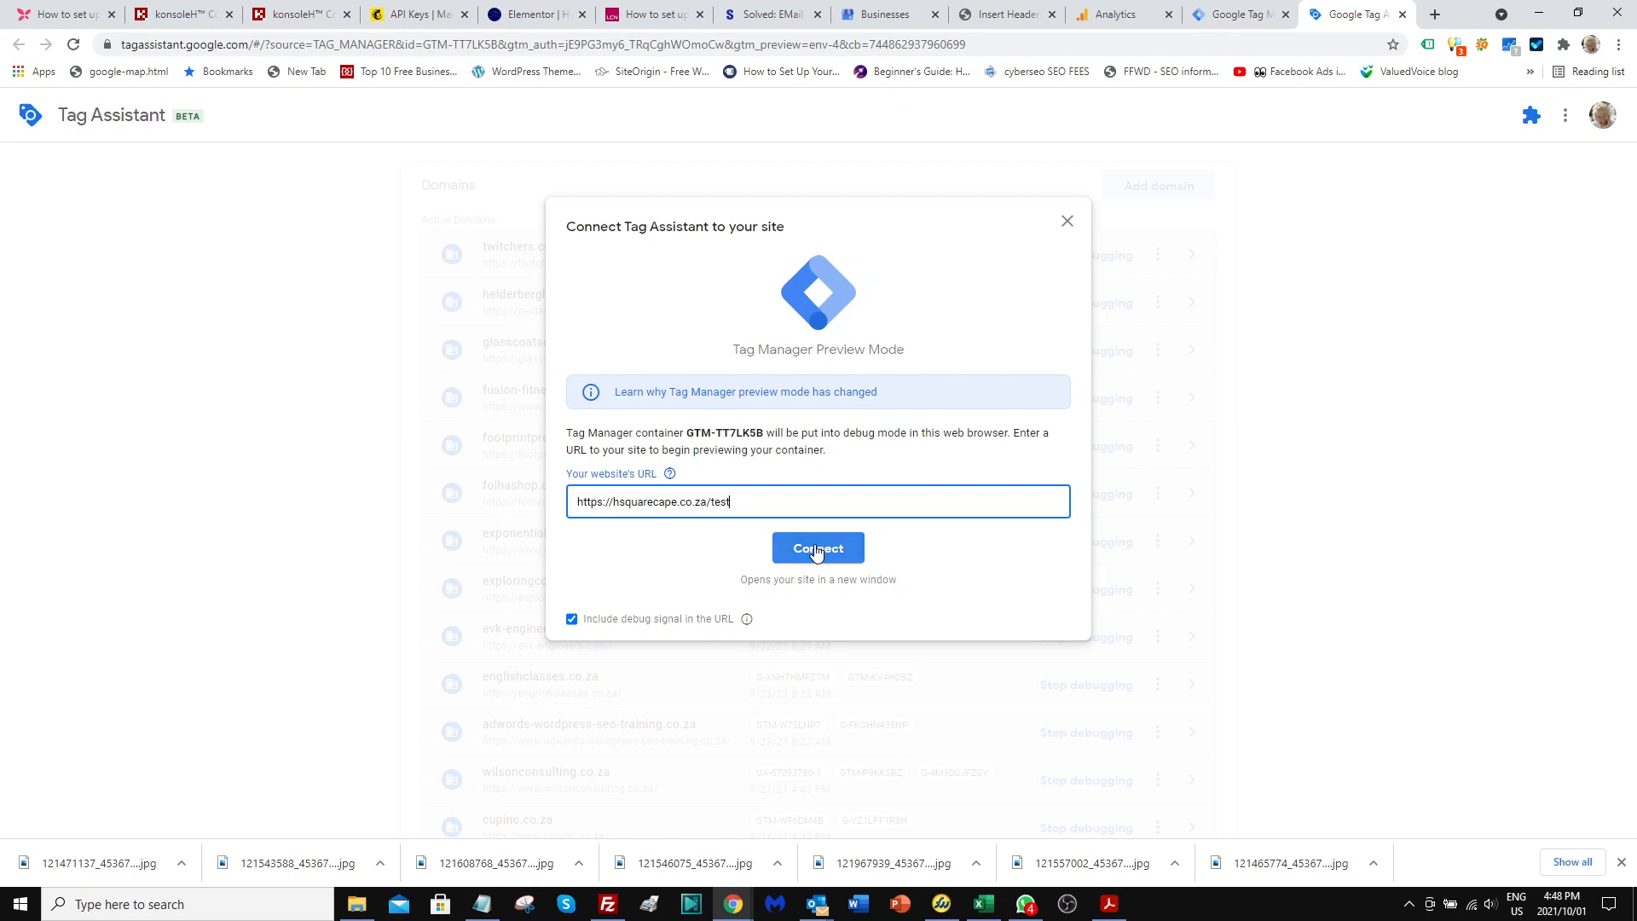
left_click(816, 550)
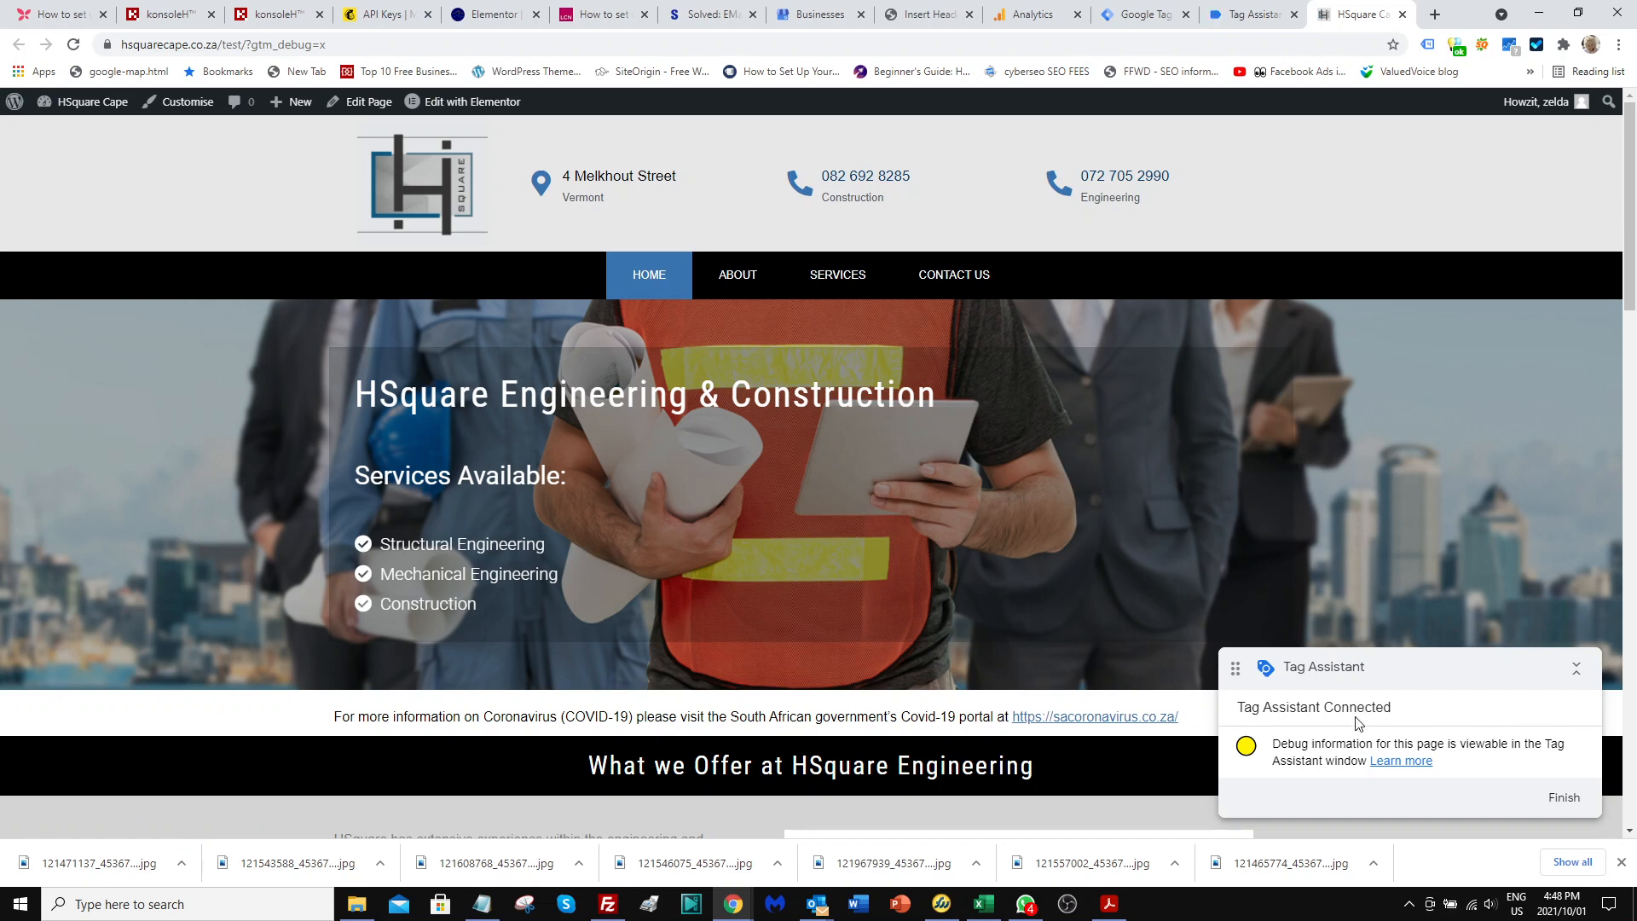
left_click(1255, 17)
left_click(819, 415)
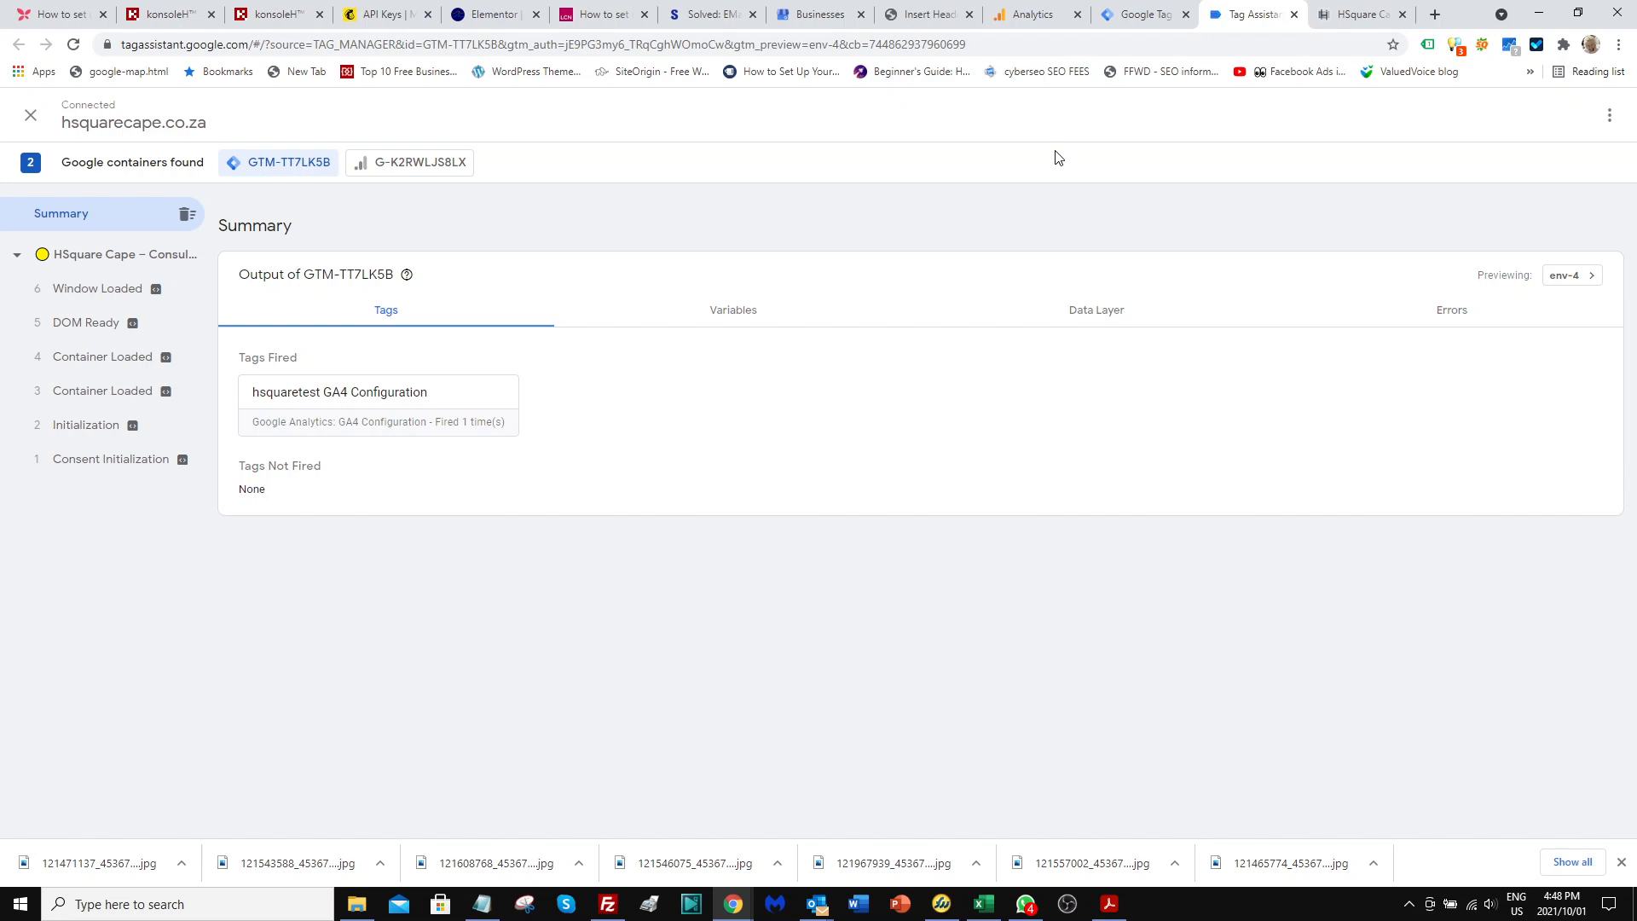
Switch to Analytics, close the web stream details, and examine the Hsquare Test property's incoming events in DebugView.
left_click(1024, 21)
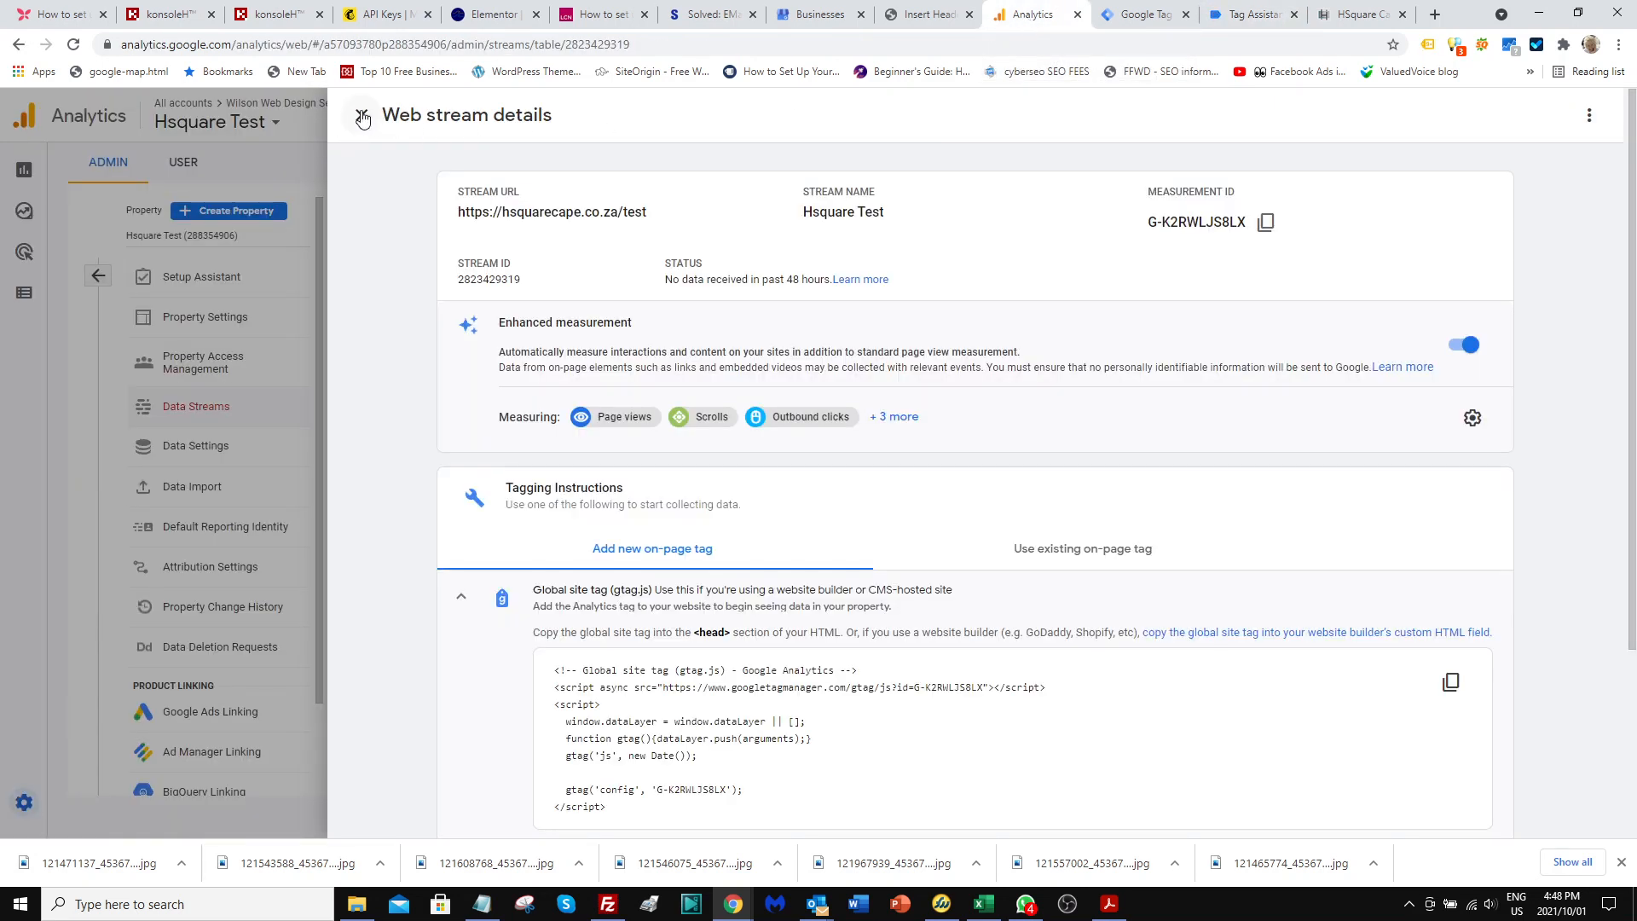
left_click(362, 118)
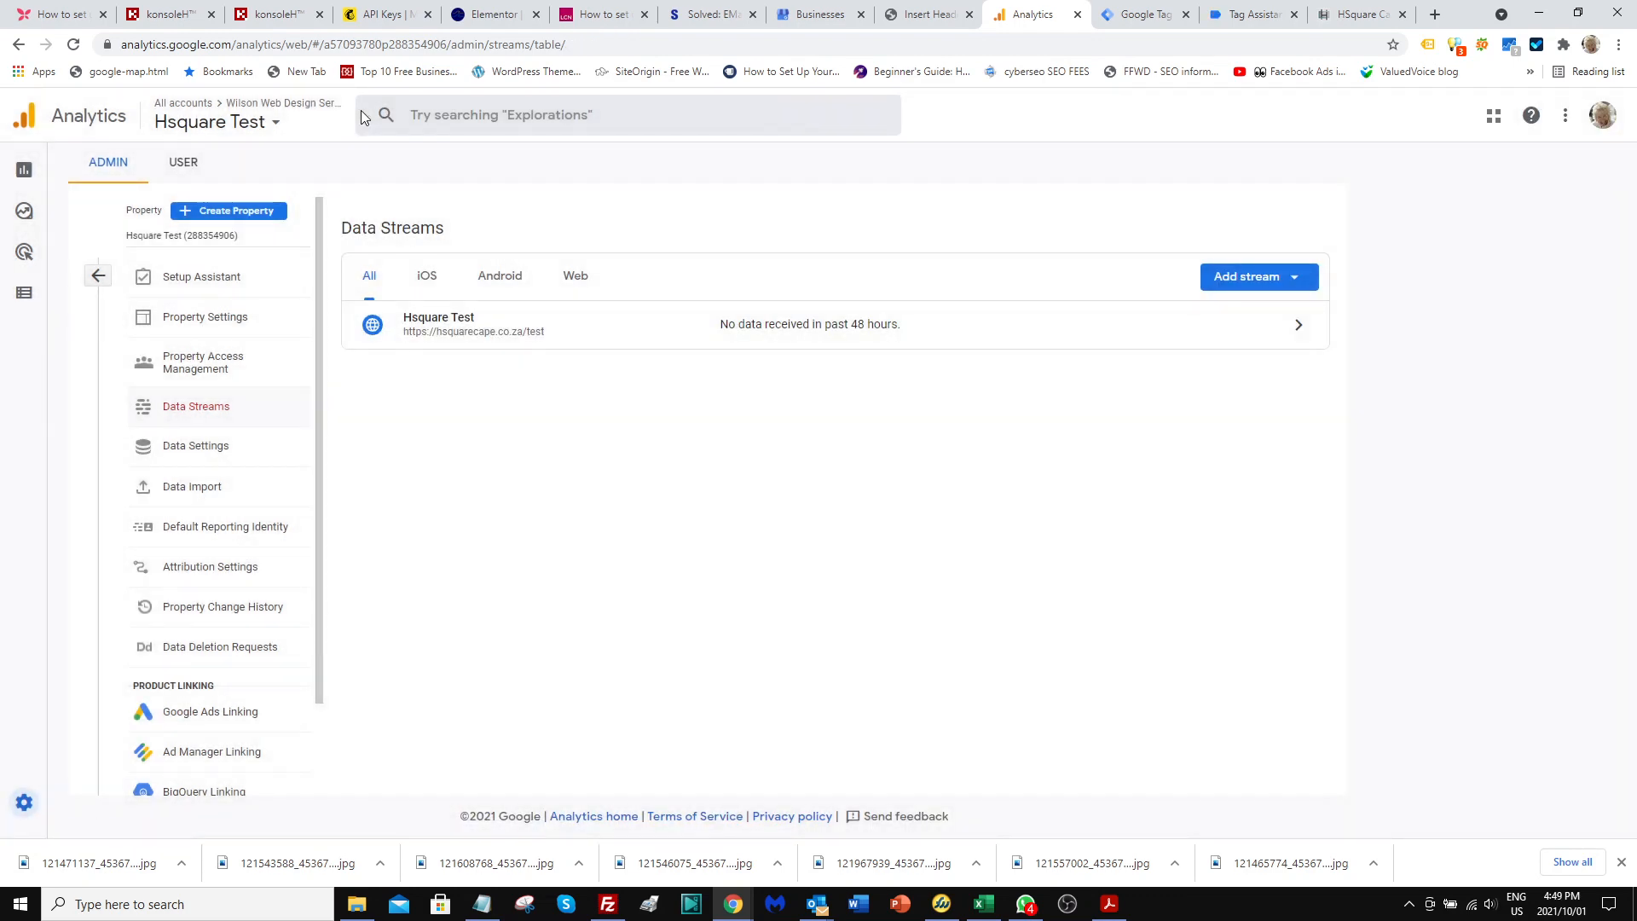
mouse_move(13, 213)
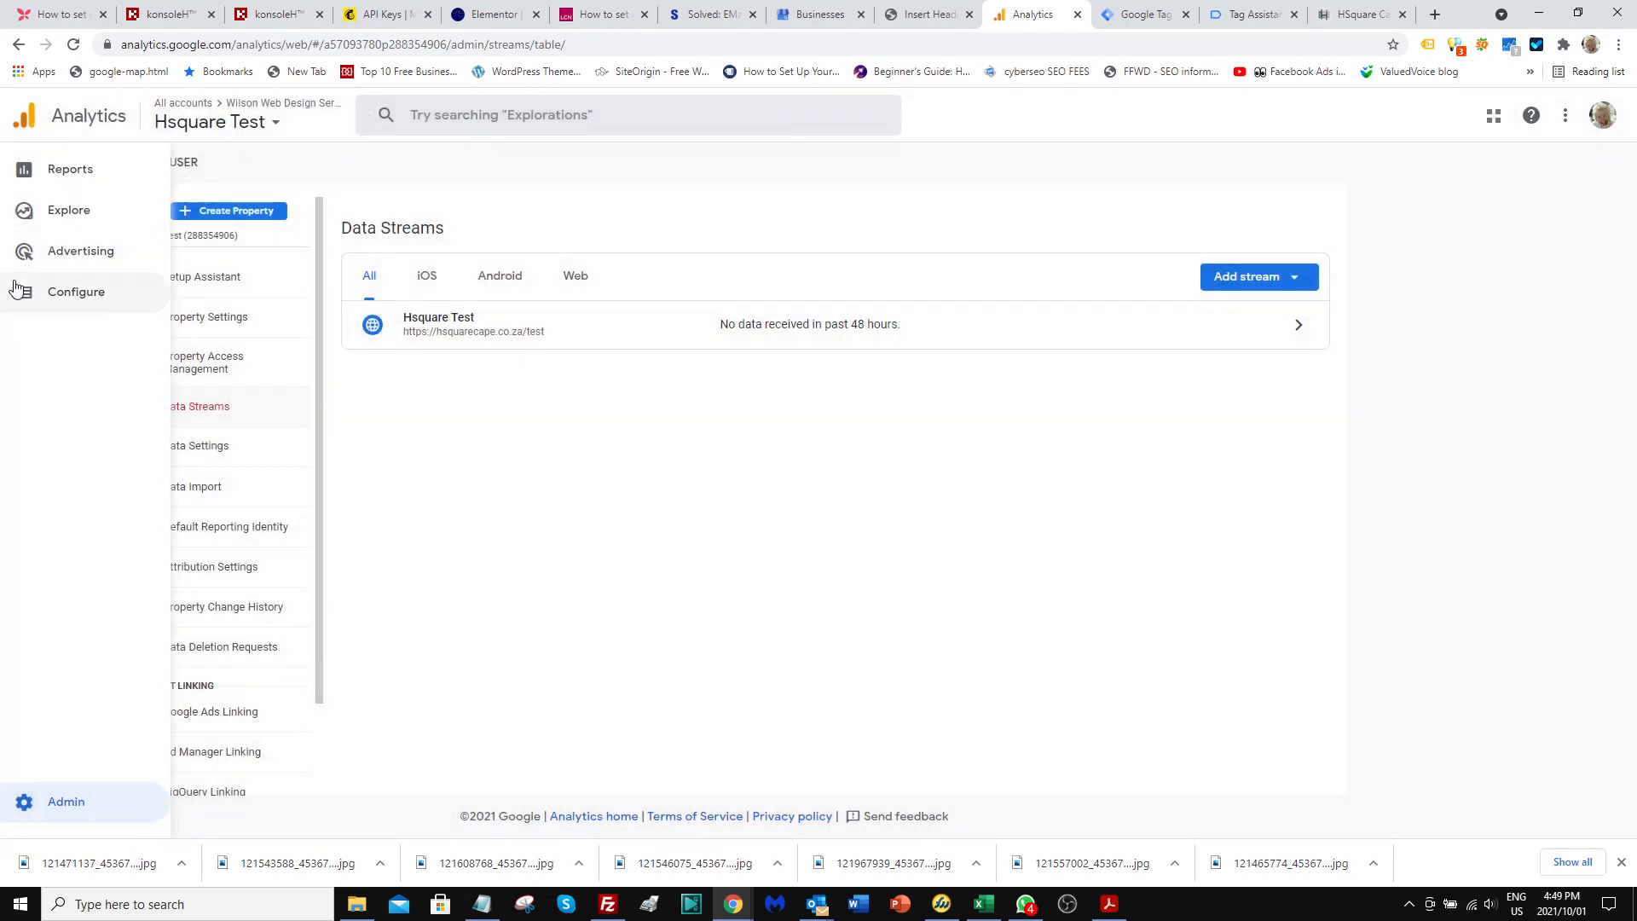
left_click(68, 294)
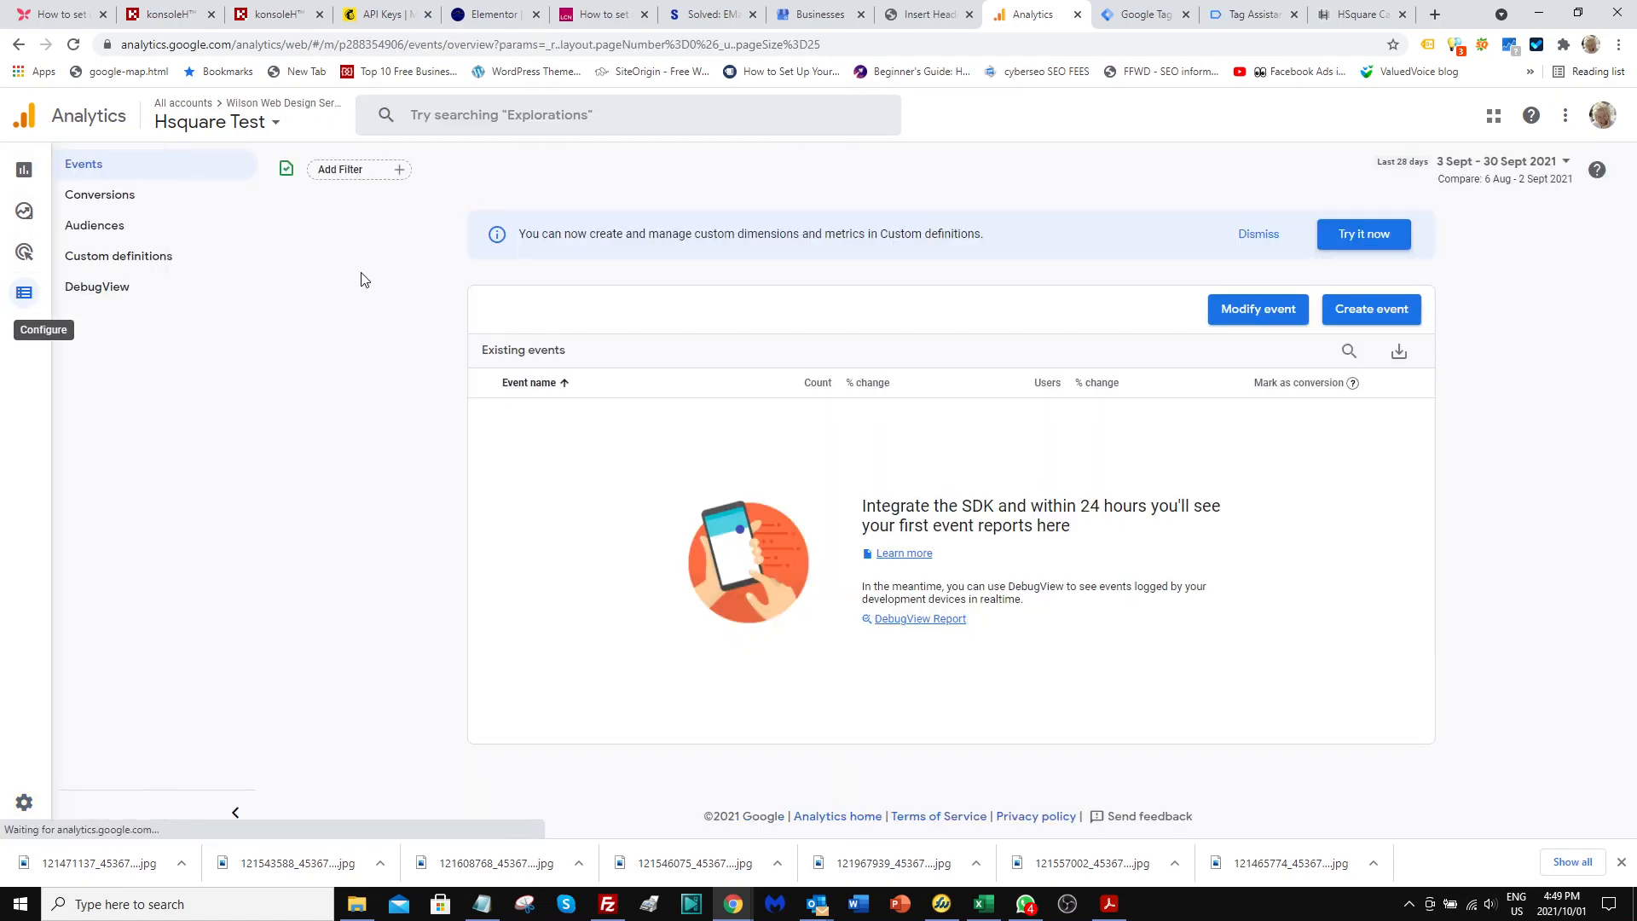
left_click(100, 287)
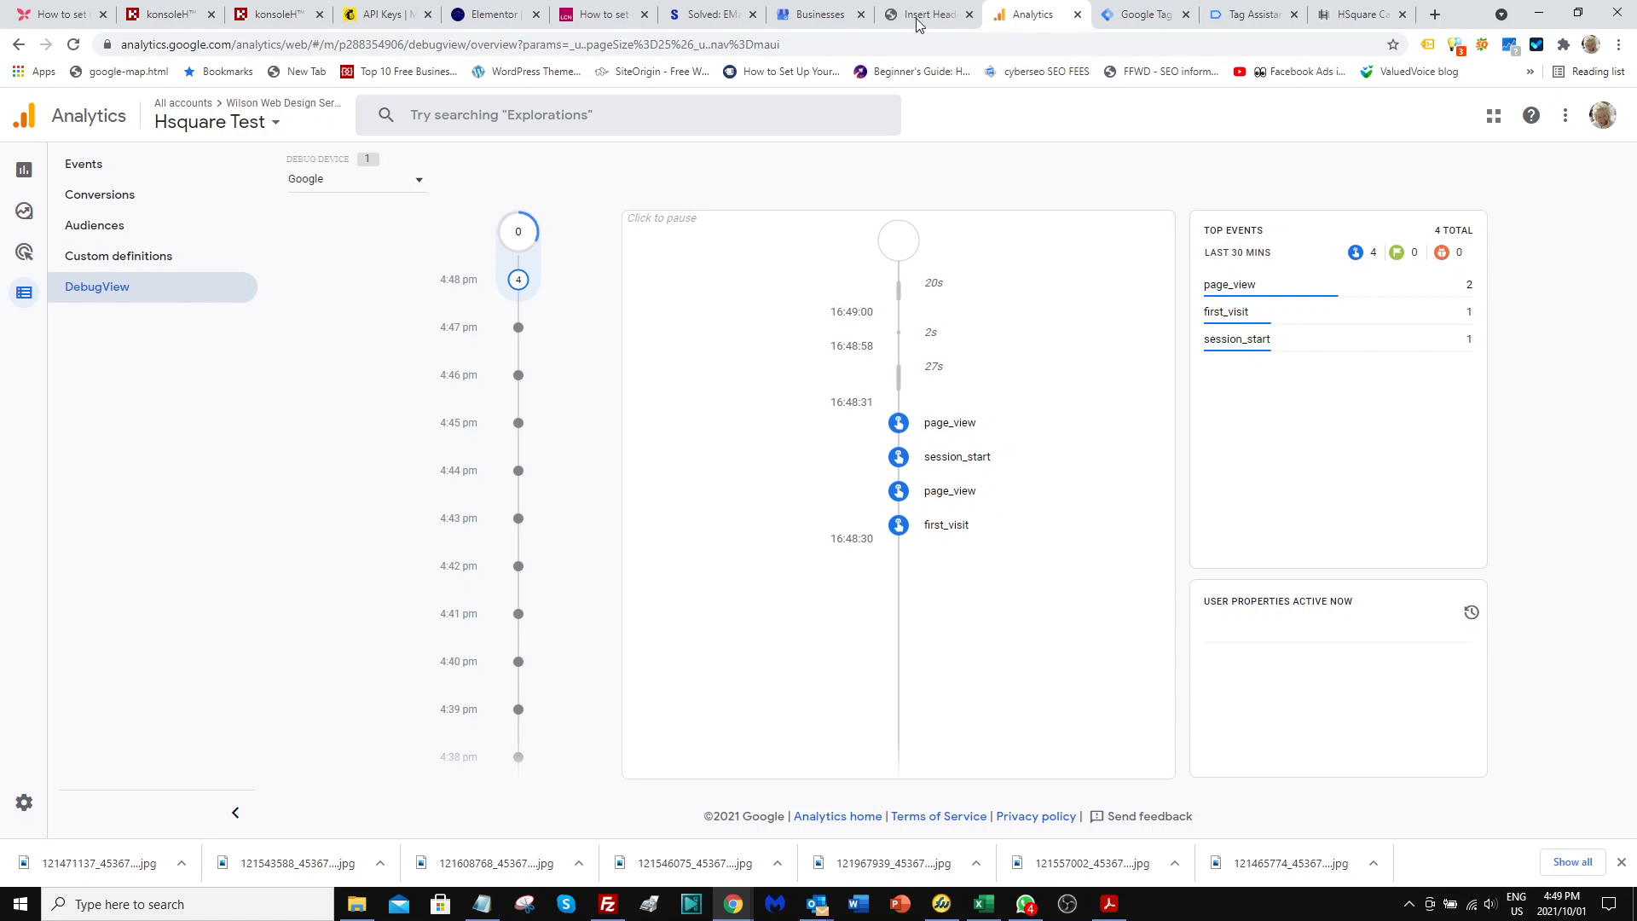
In Tag Manager, publish the workspace changes as a version named hsquare test and go back to the workspace.
left_click(1141, 17)
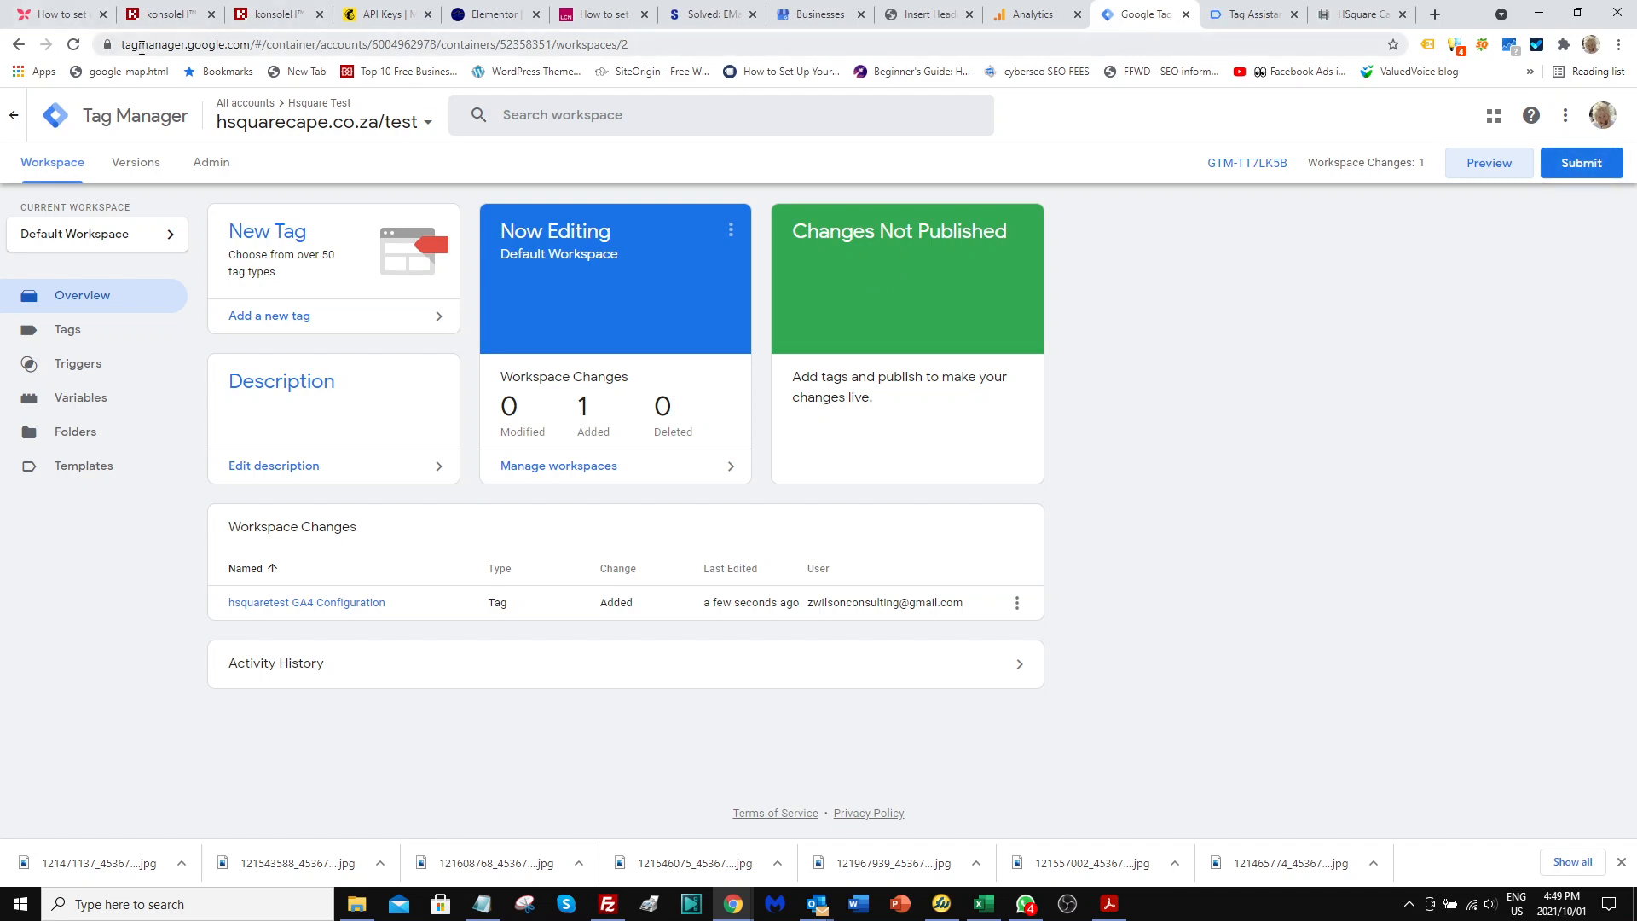
left_click(1582, 164)
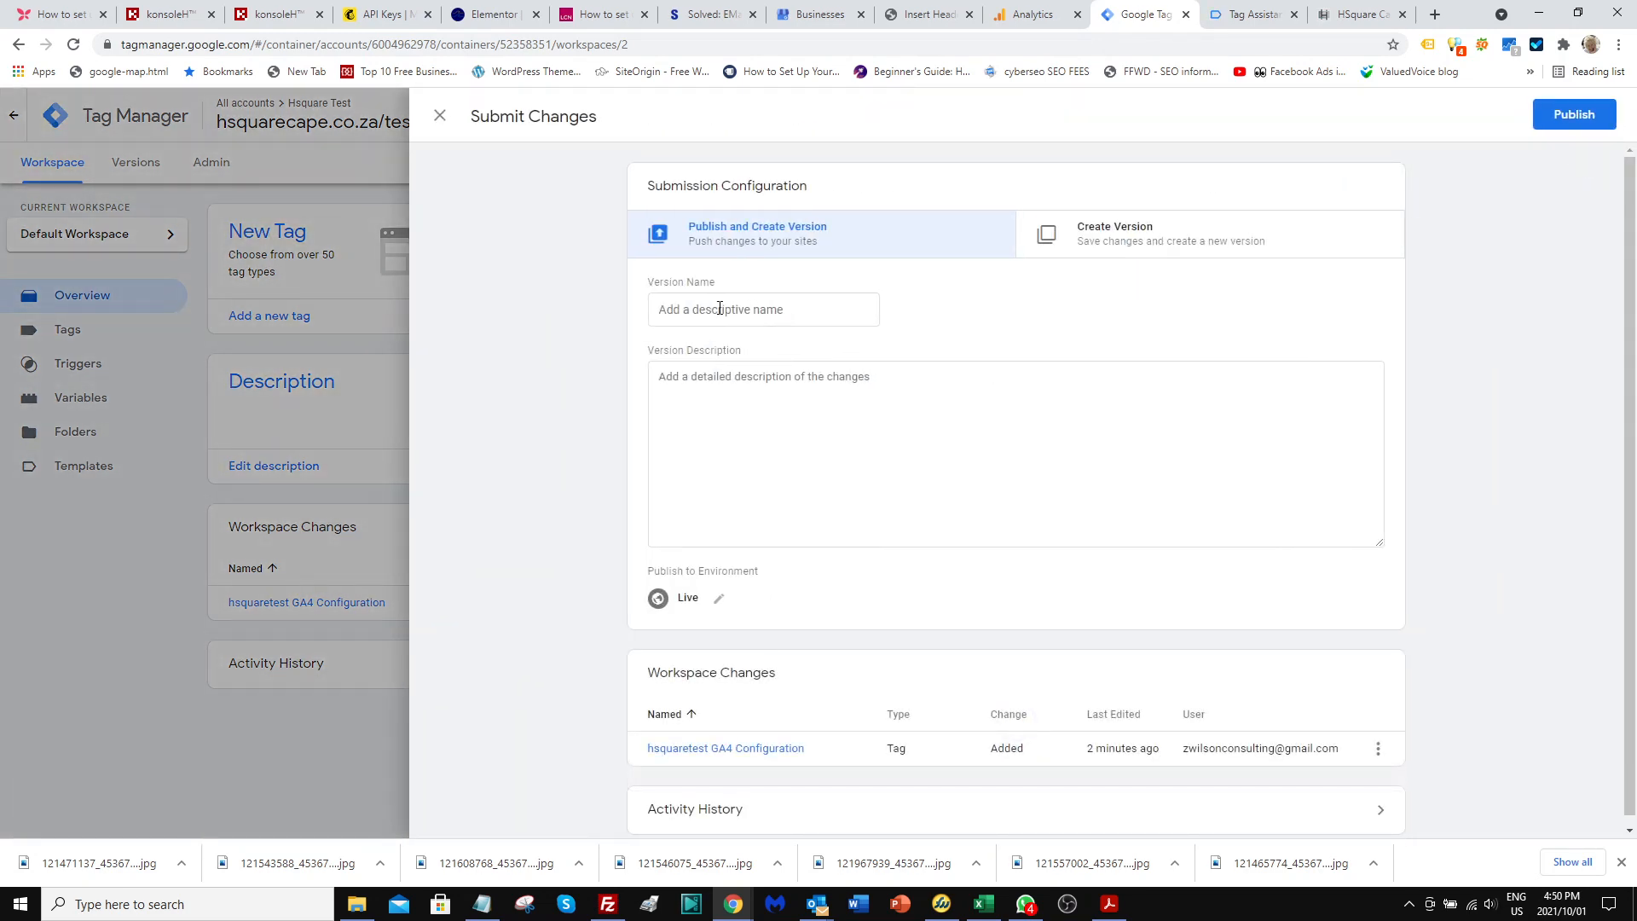
left_click(720, 308)
type("hs")
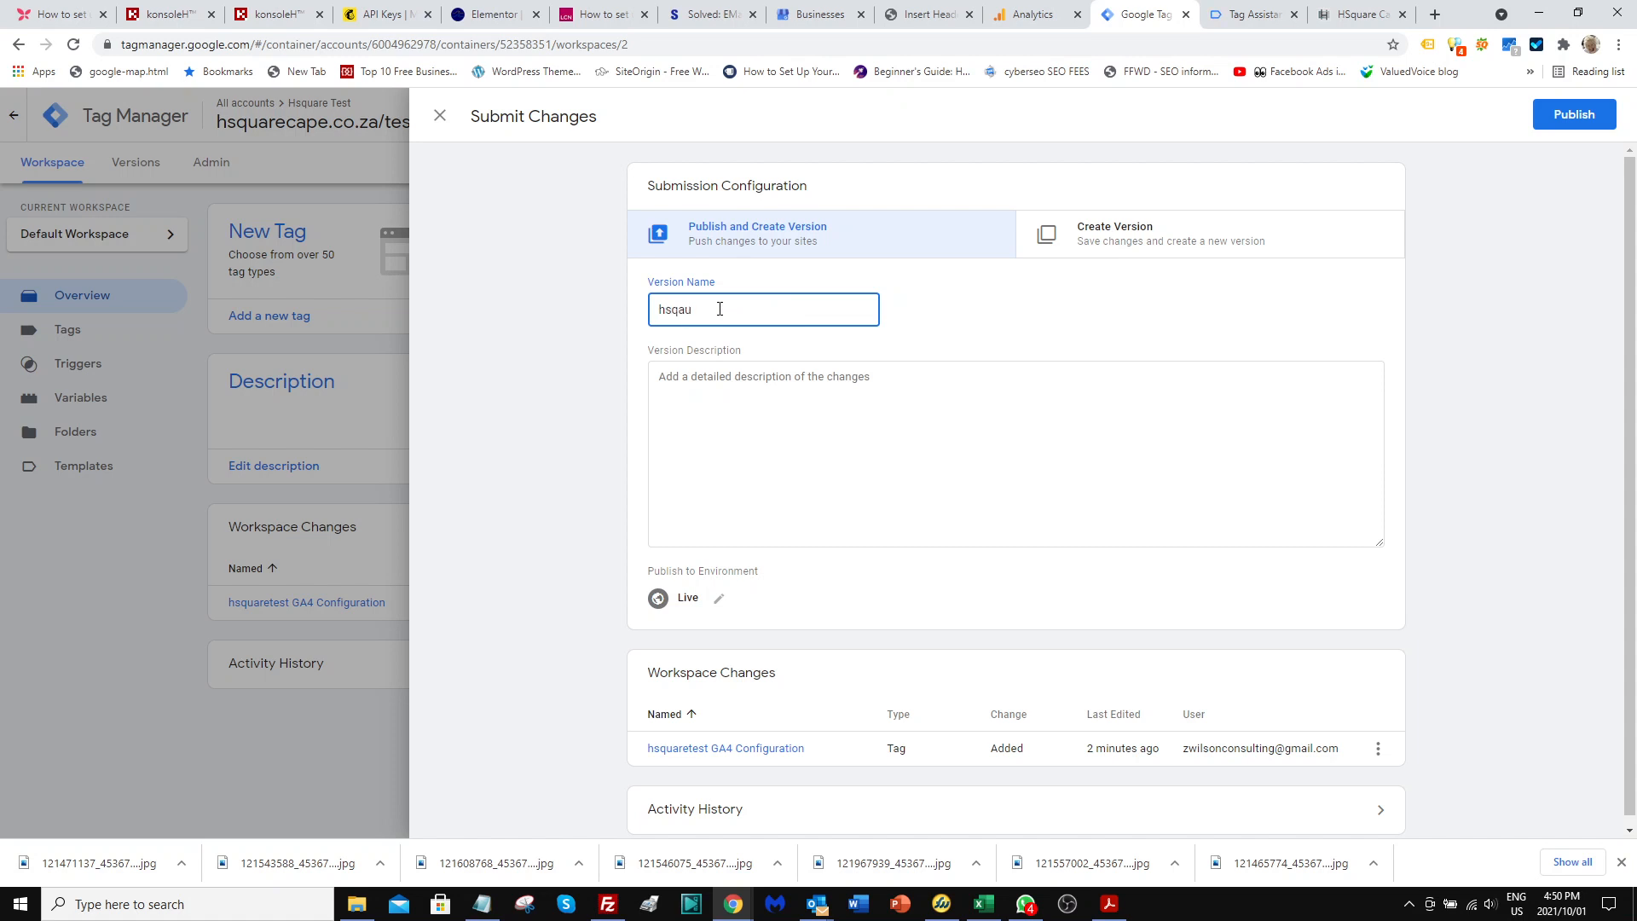
type("quare test")
left_click(1566, 125)
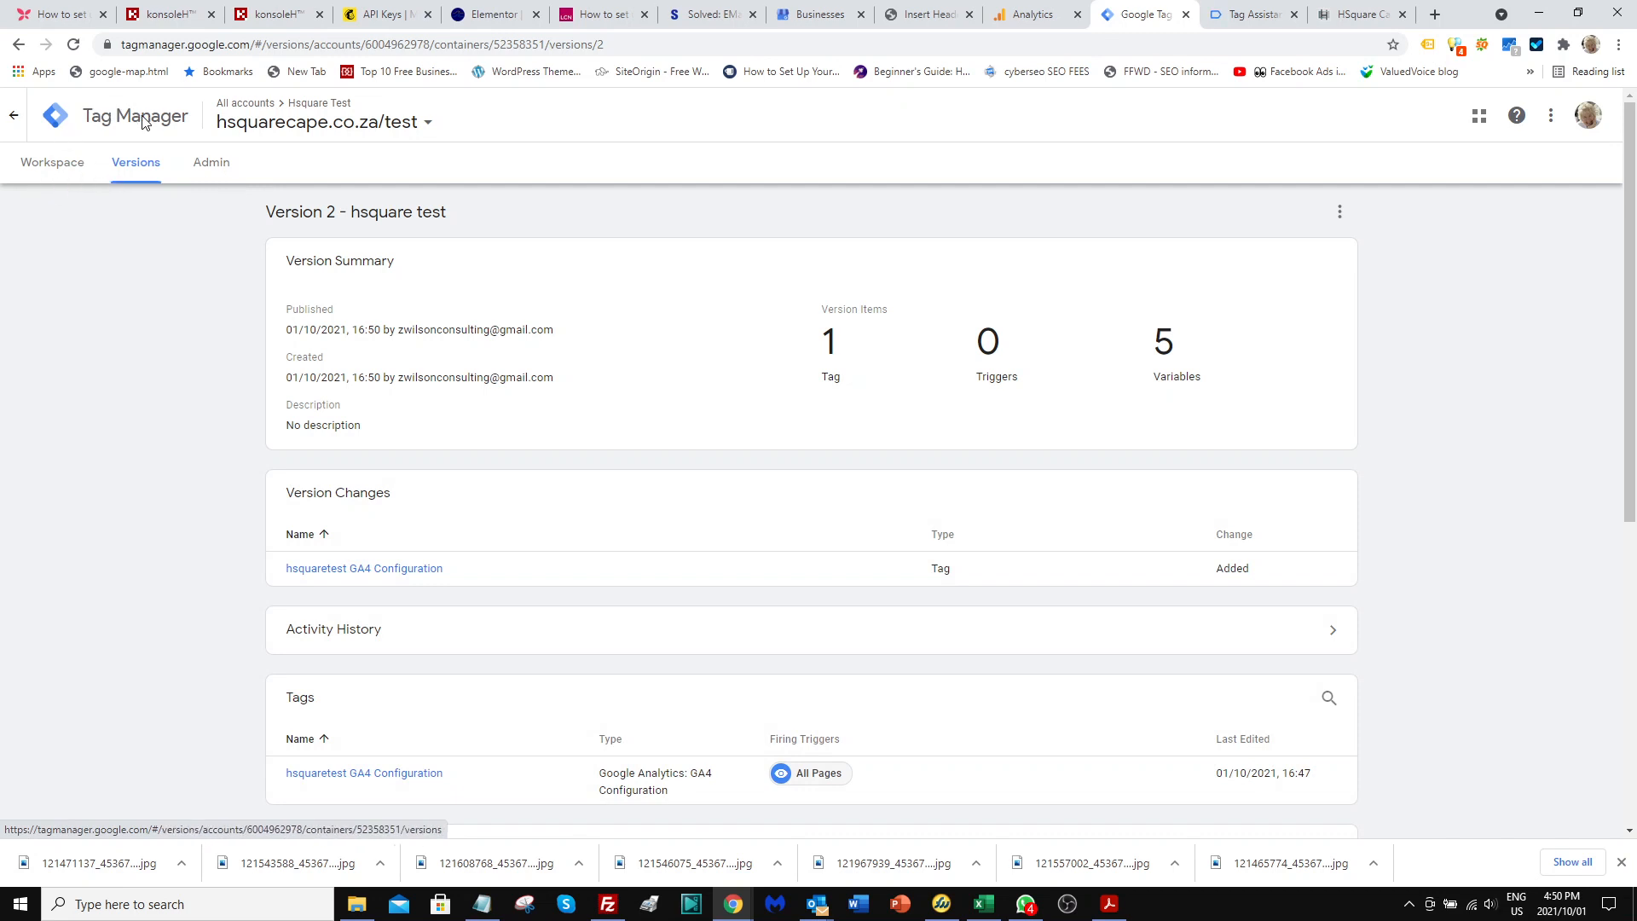
left_click(42, 167)
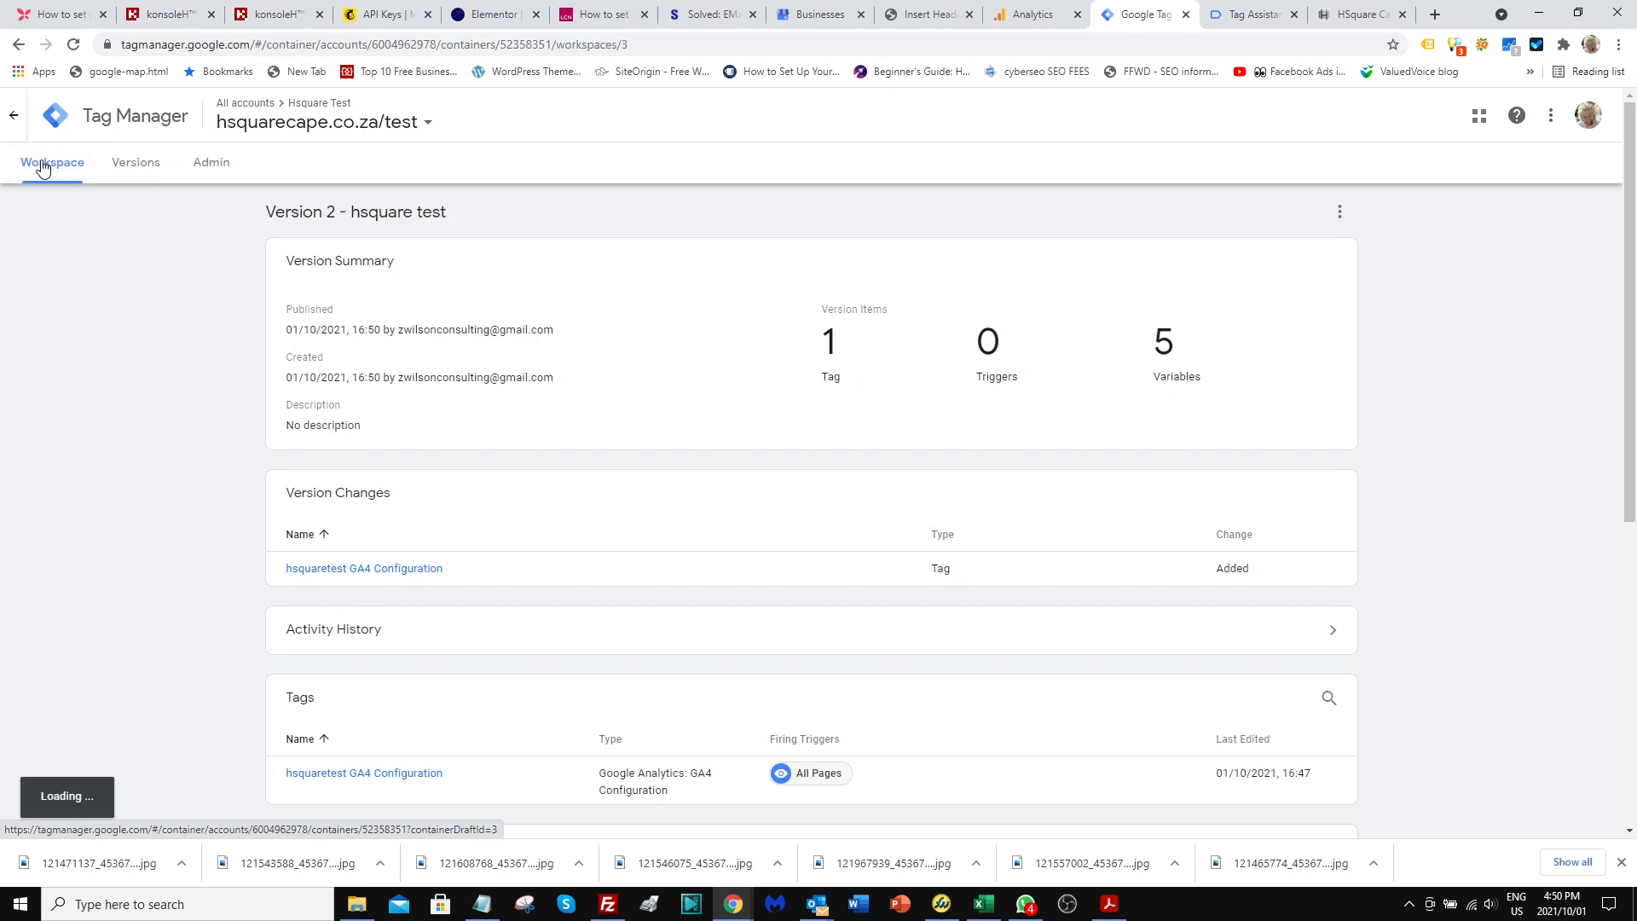